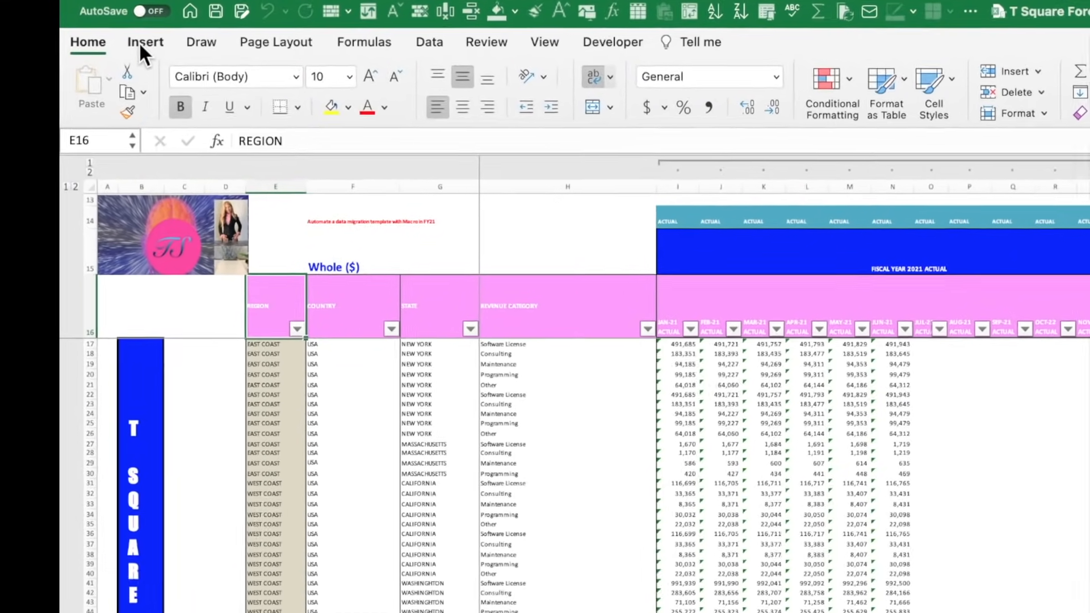
Insert a PivotTable on a new worksheet from the range $E$16:$DV$110.
click(135, 43)
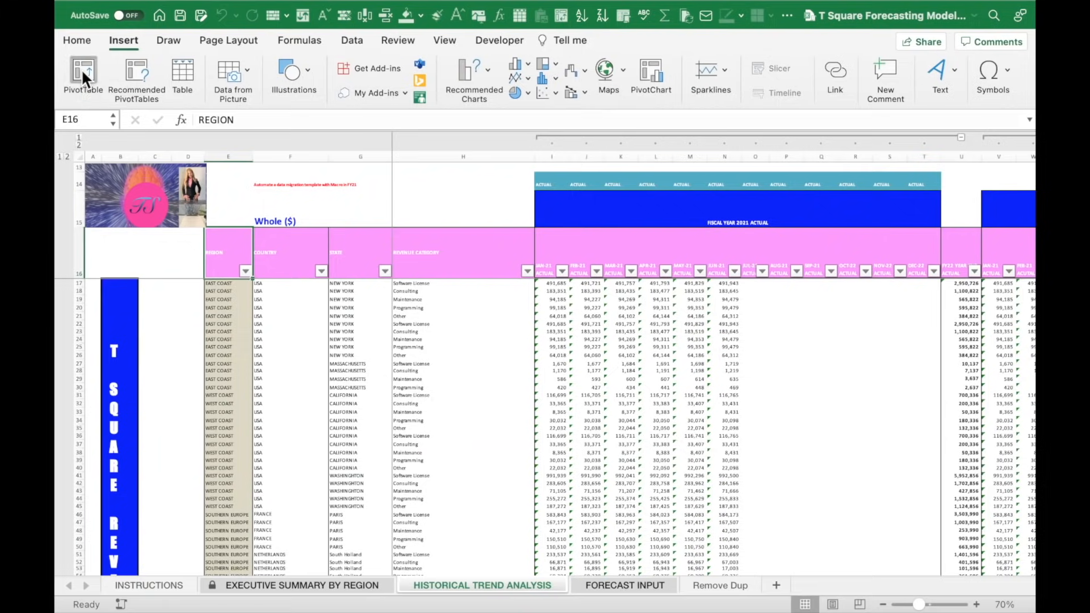
click(148, 122)
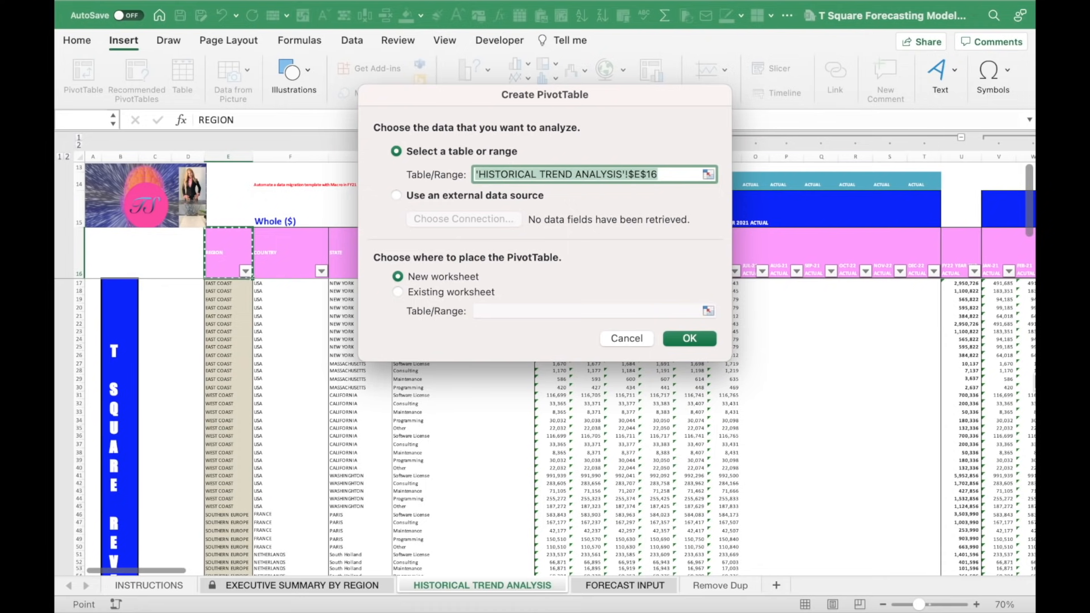
key(ctrl+shift+Right)
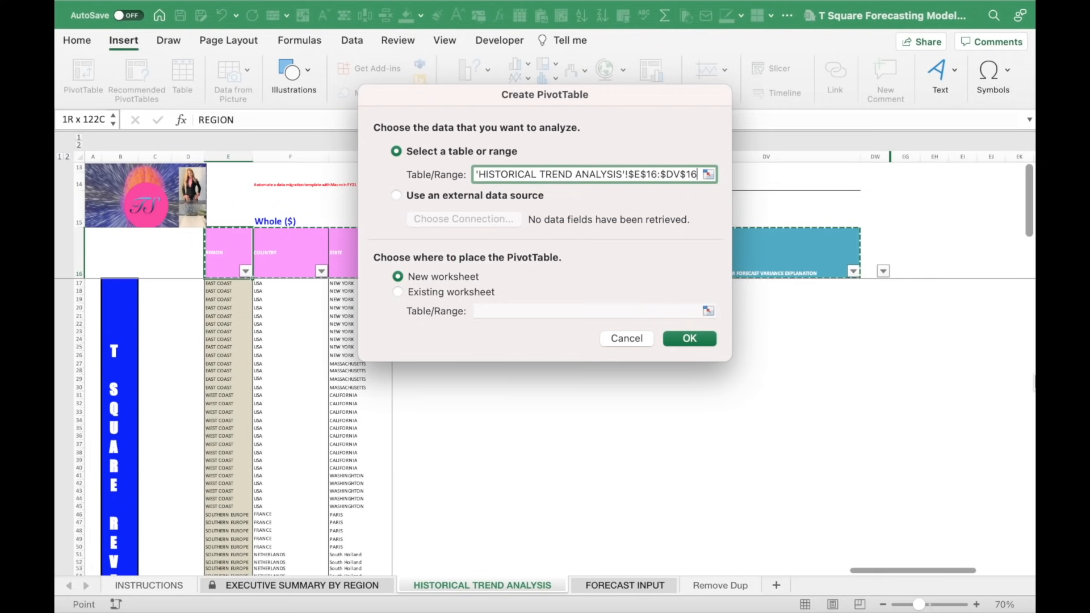
key(super+shift+Down)
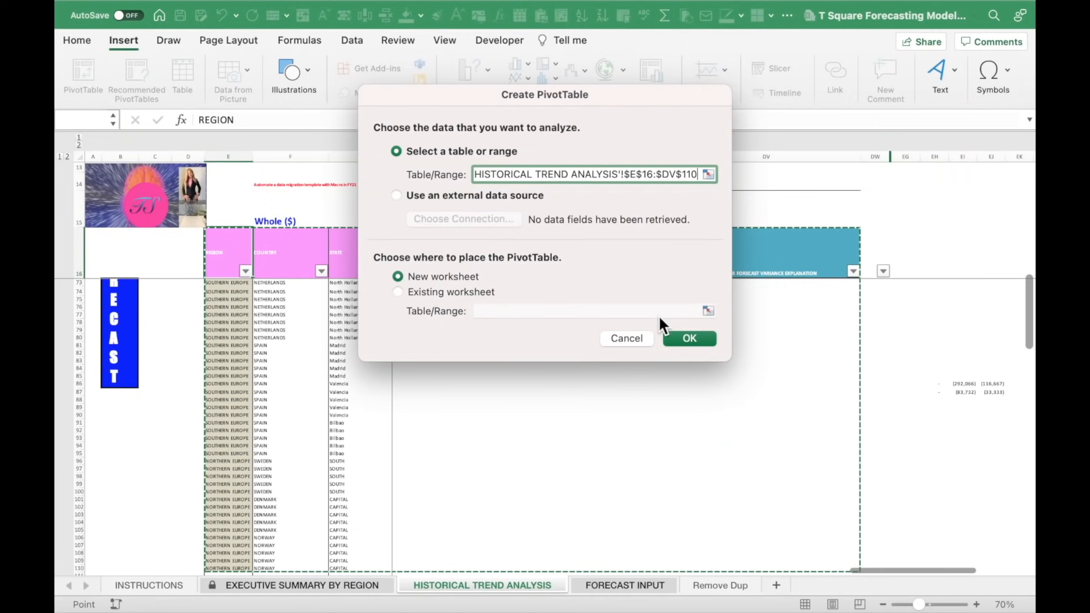
click(689, 339)
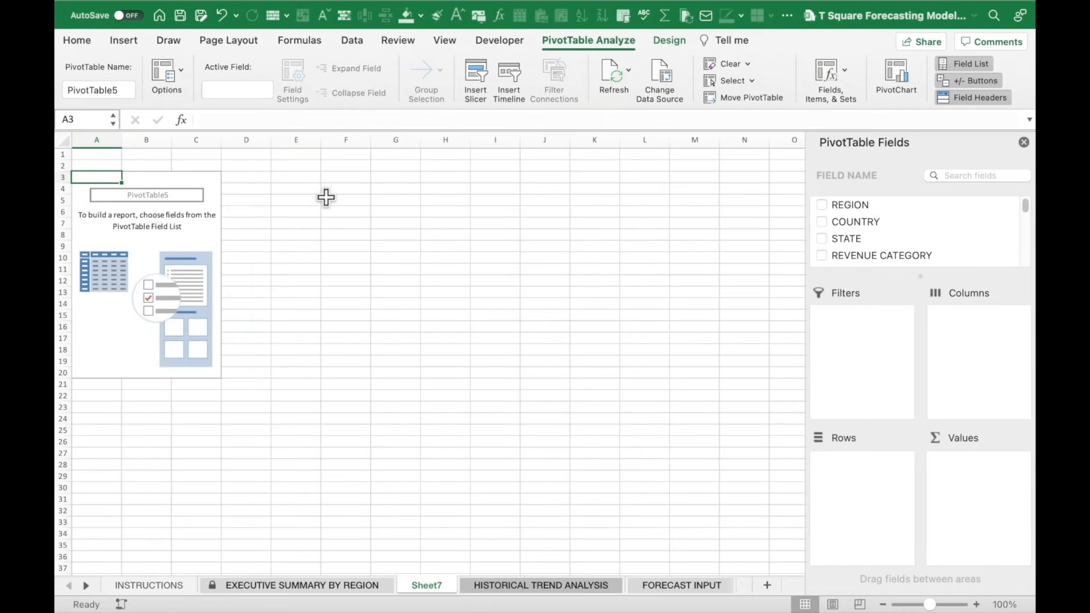
Insert a blank column A and two blank rows above the PivotTable.
click(432, 193)
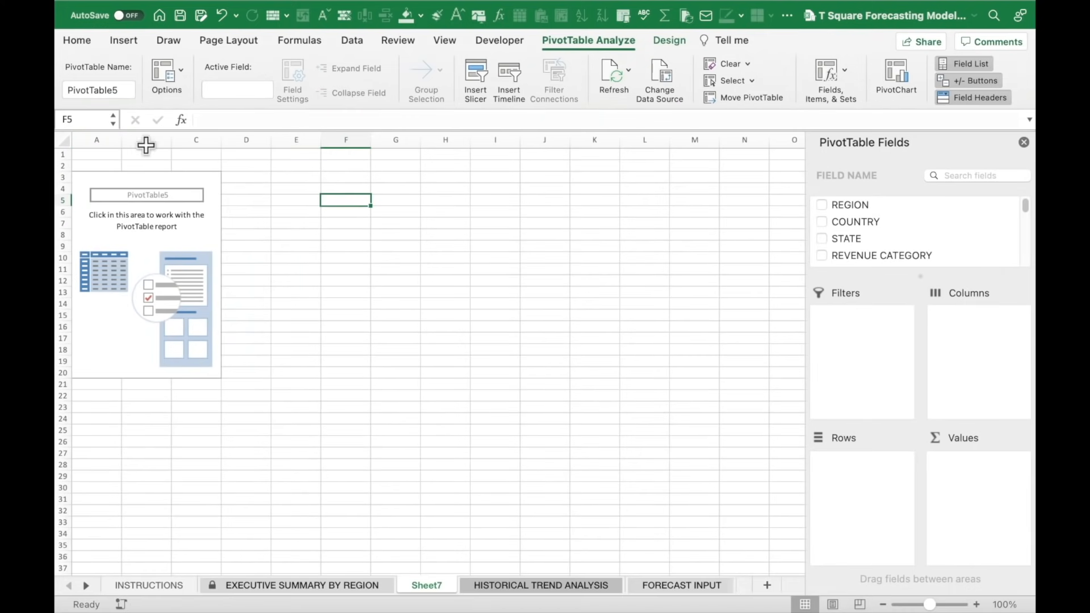
click(98, 140)
right_click(97, 140)
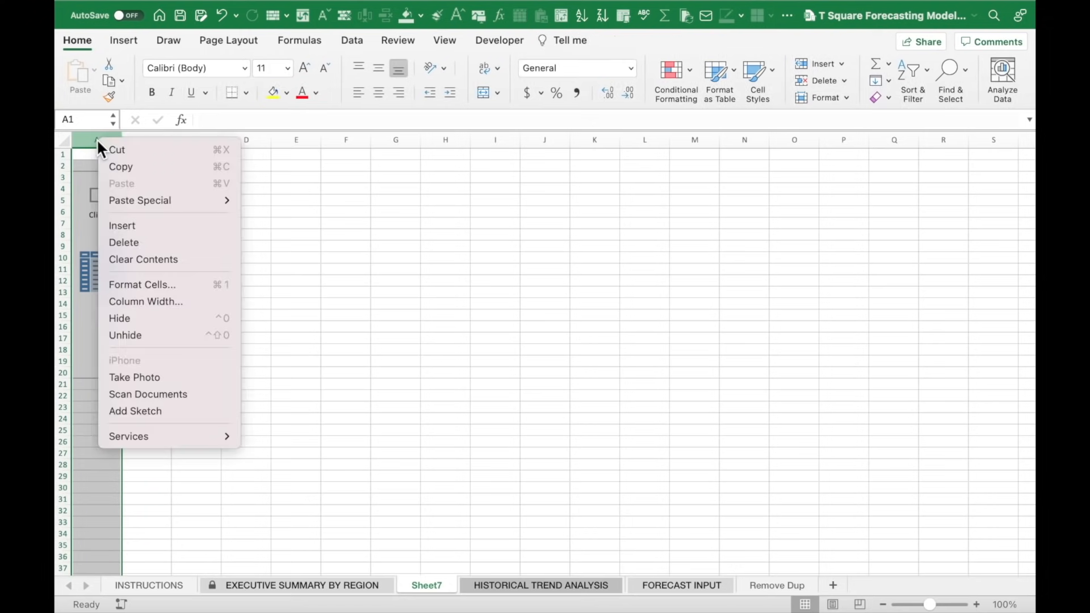
click(157, 226)
click(341, 268)
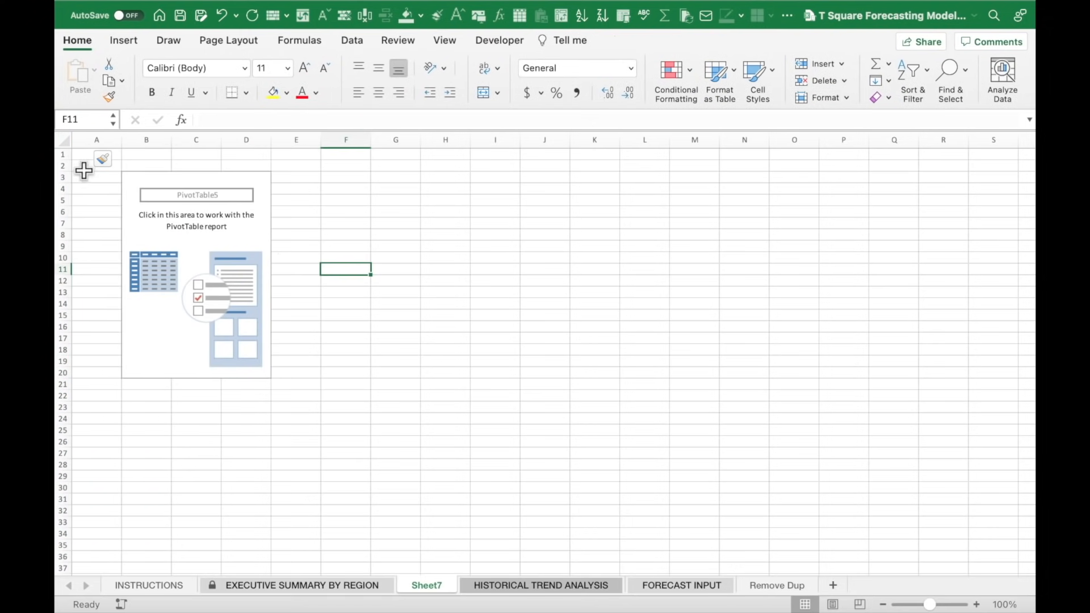
drag(62, 154, 63, 166)
right_click(69, 163)
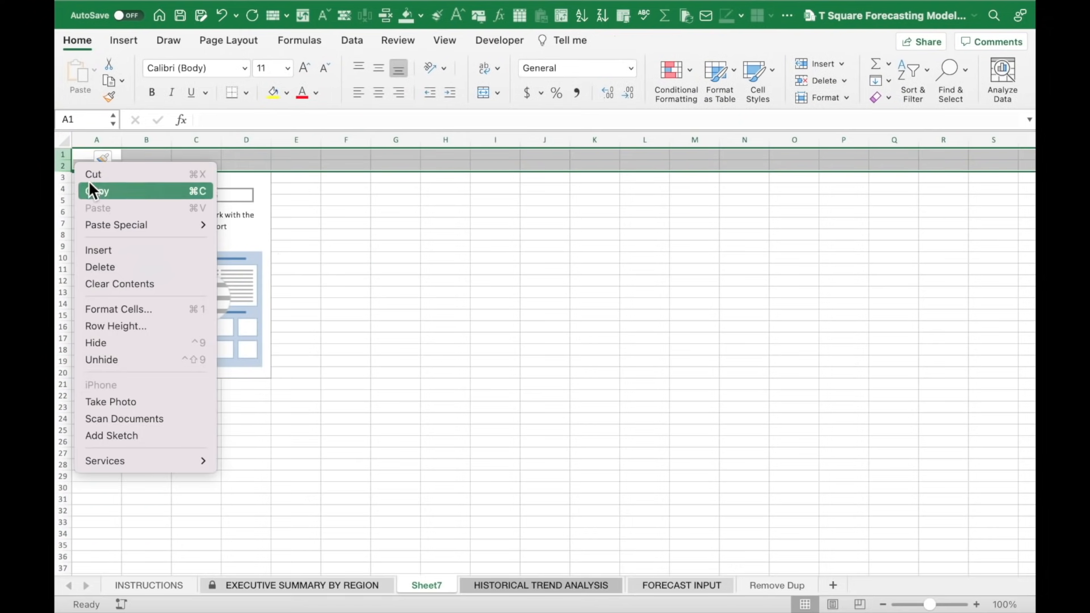
click(121, 254)
click(394, 267)
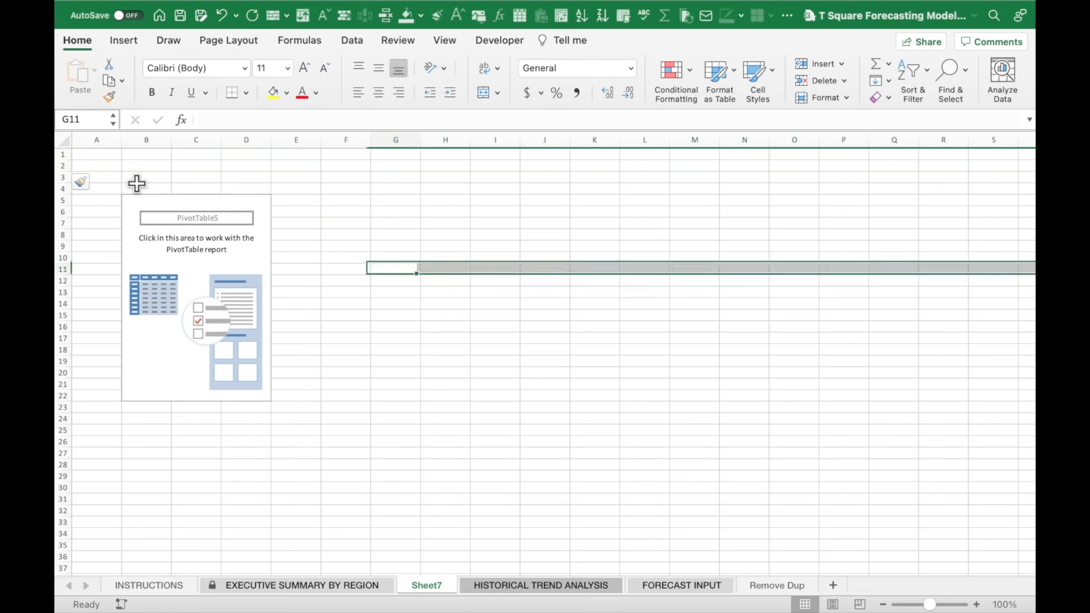
Hide the sheet's gridlines and select the PivotTable to show its field list.
click(134, 174)
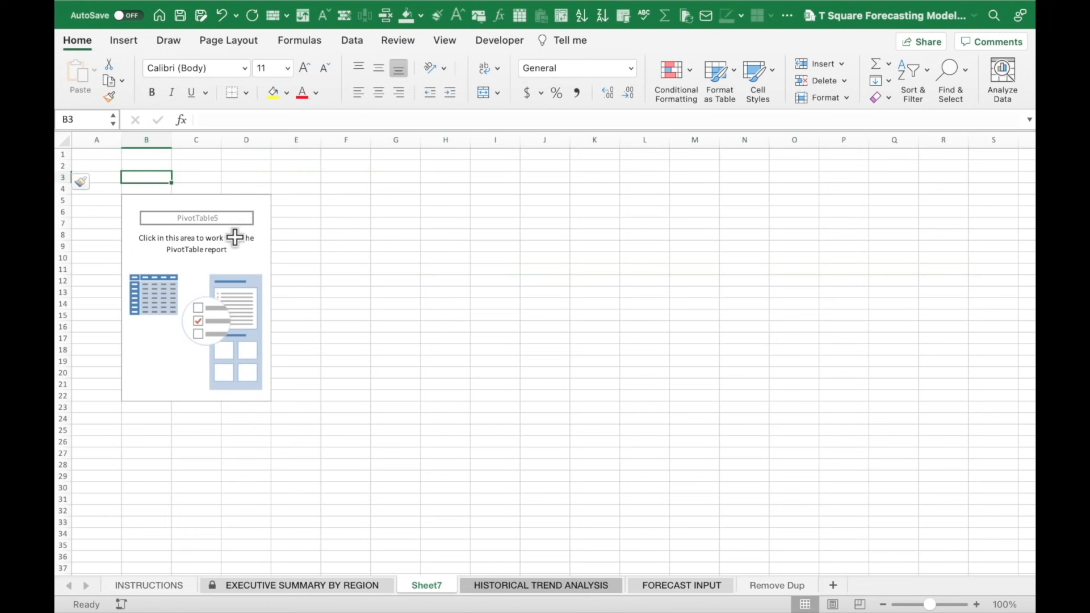
click(356, 220)
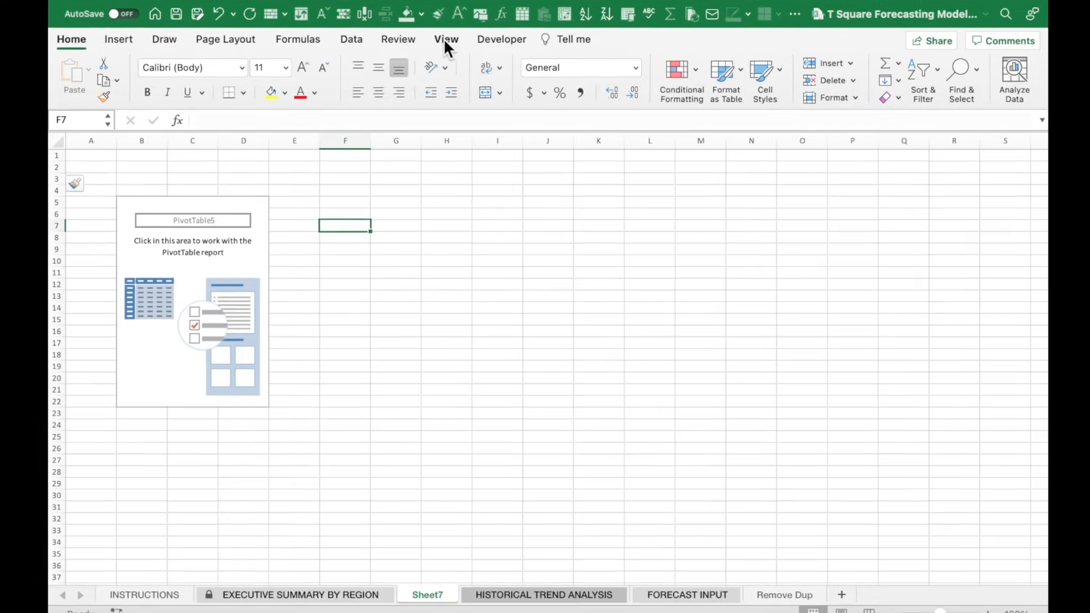
click(445, 41)
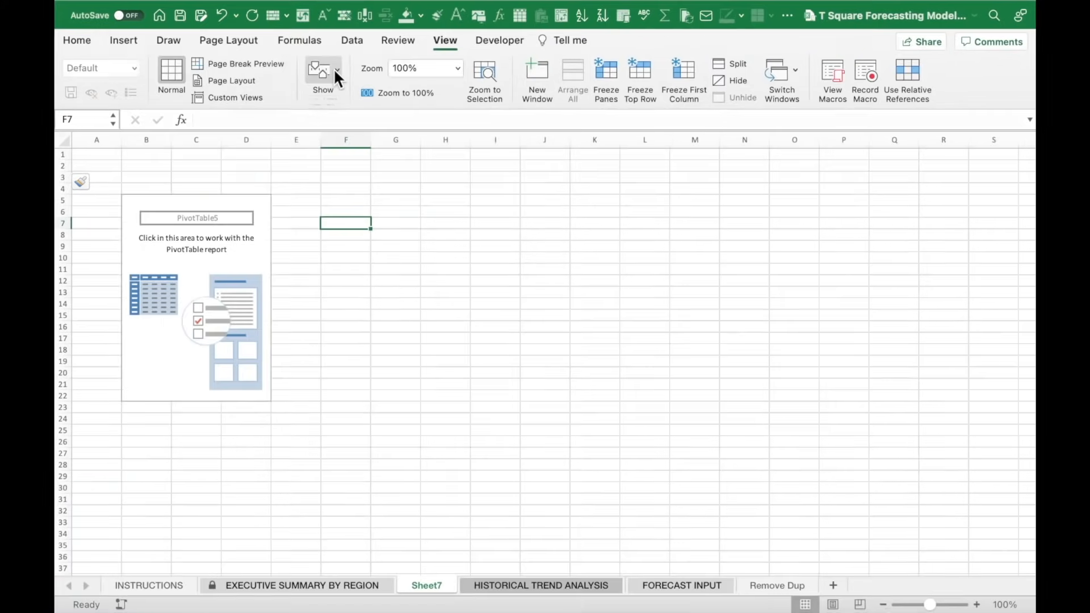
click(336, 71)
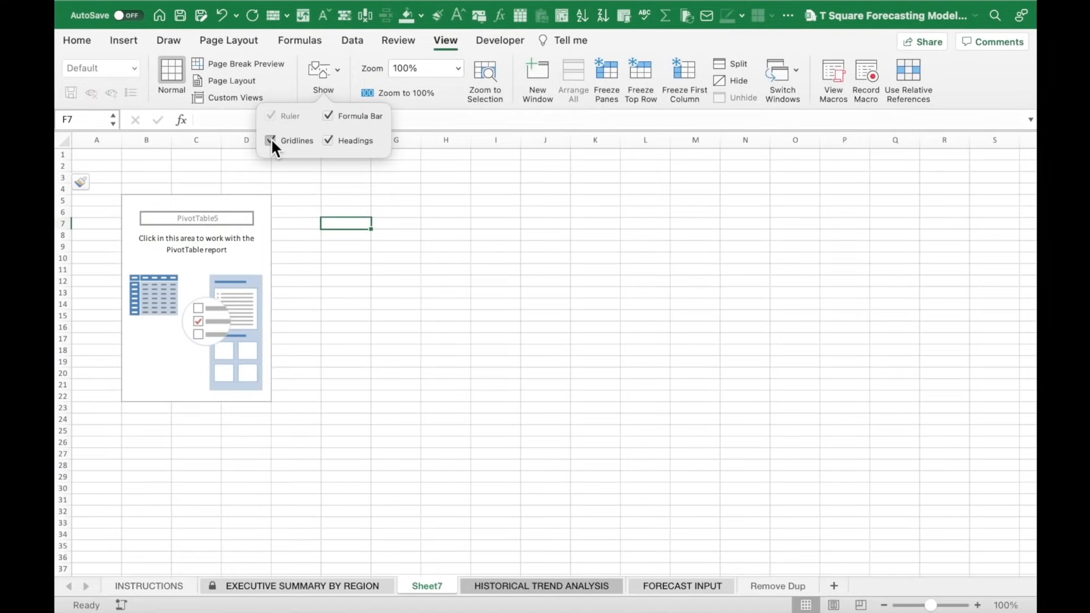
click(271, 140)
click(205, 174)
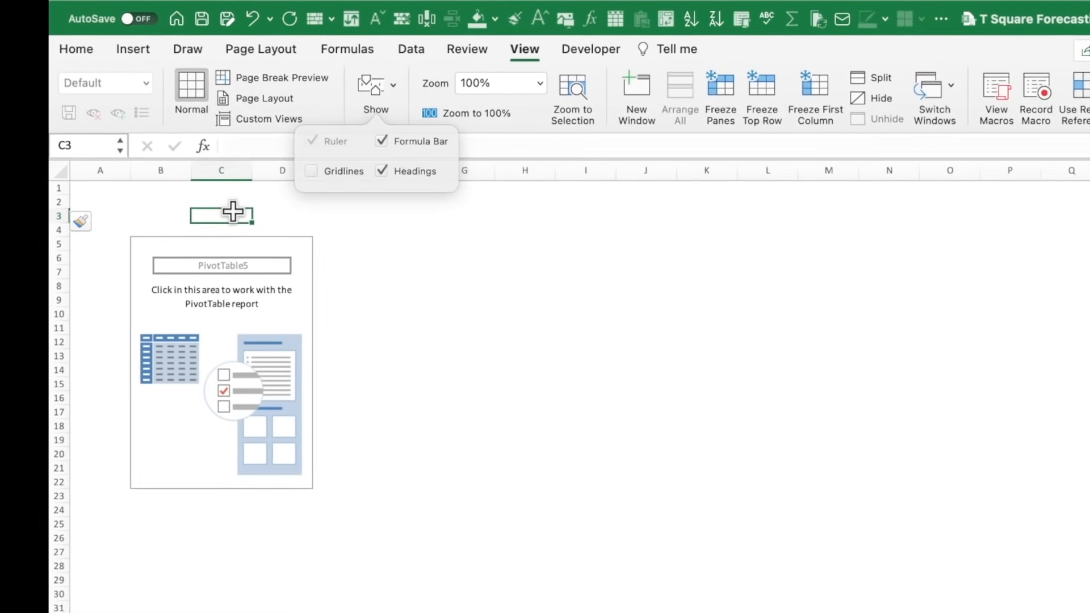
click(242, 332)
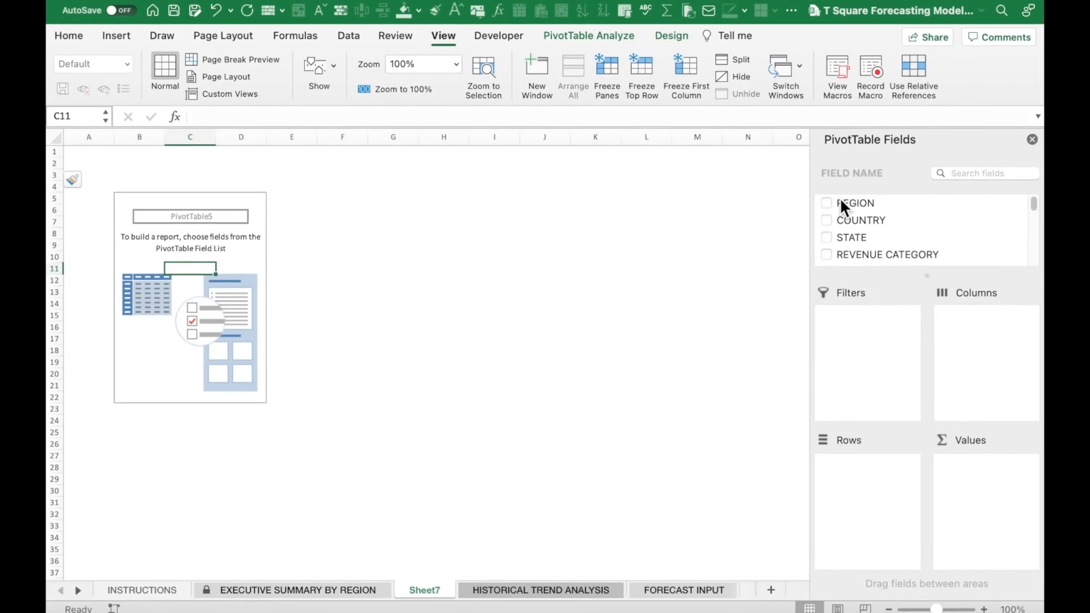
Put REGION in Rows and sum FY21 TOTAL FORECAST and FY21 TOTAL BUDGET in Values.
drag(840, 197, 902, 497)
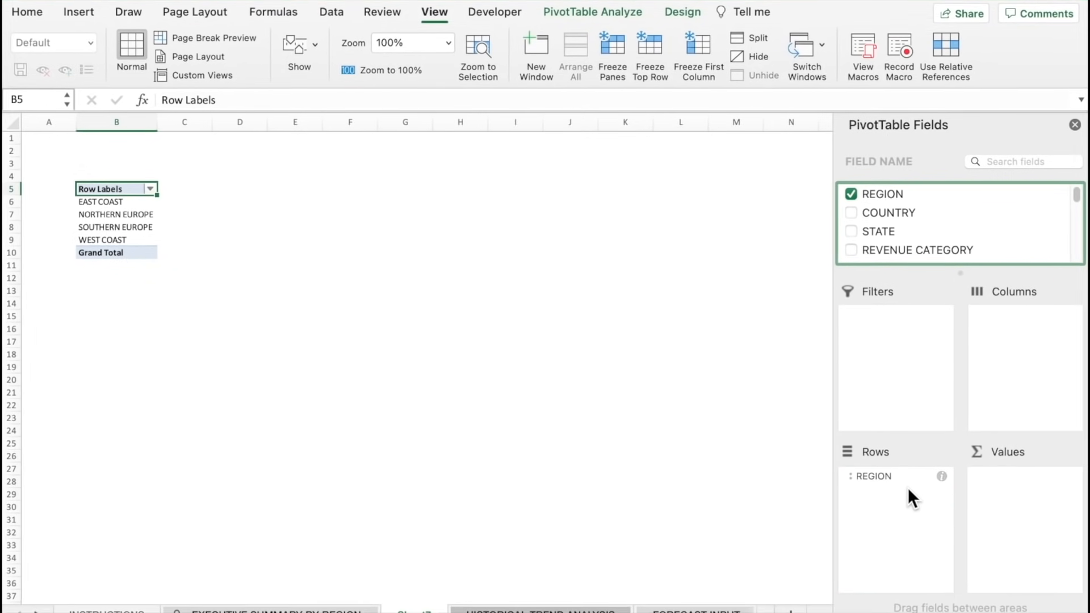
scroll(917, 221, down, 2)
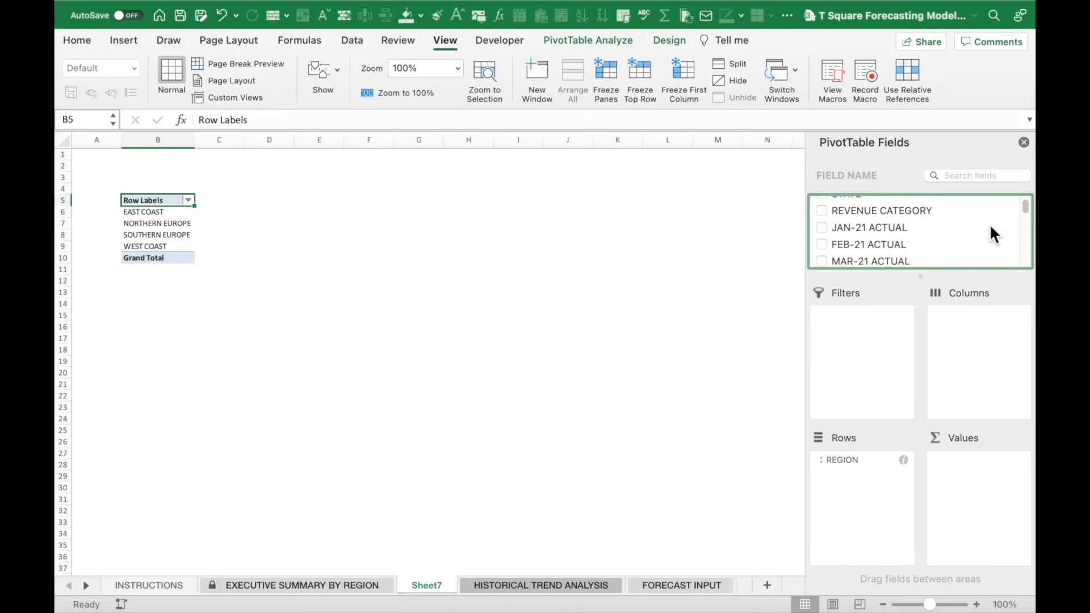
scroll(906, 226, down, 10)
drag(847, 239, 1041, 492)
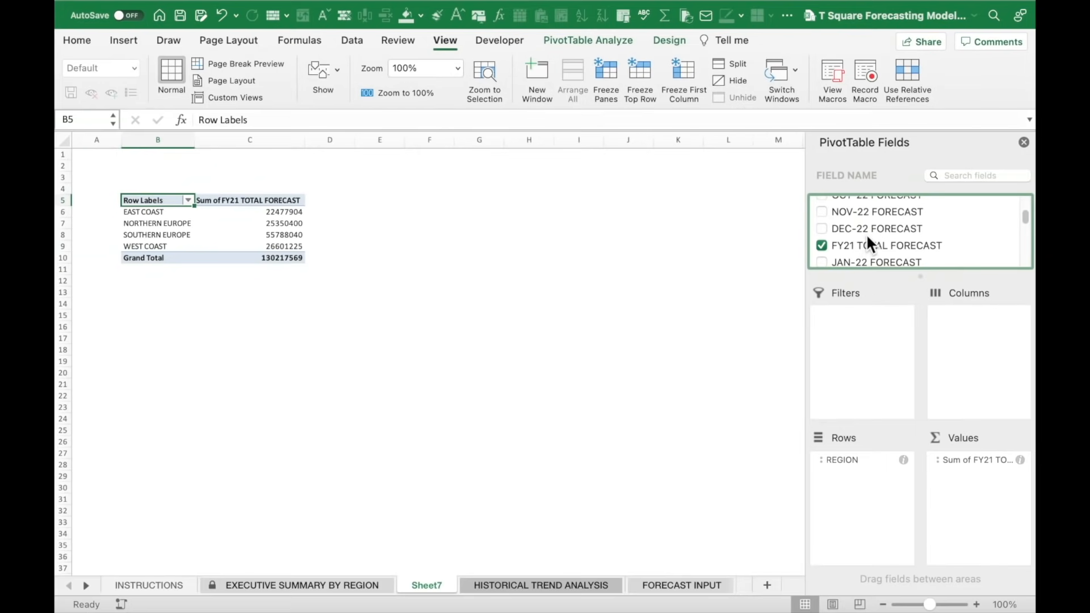
scroll(926, 223, down, 15)
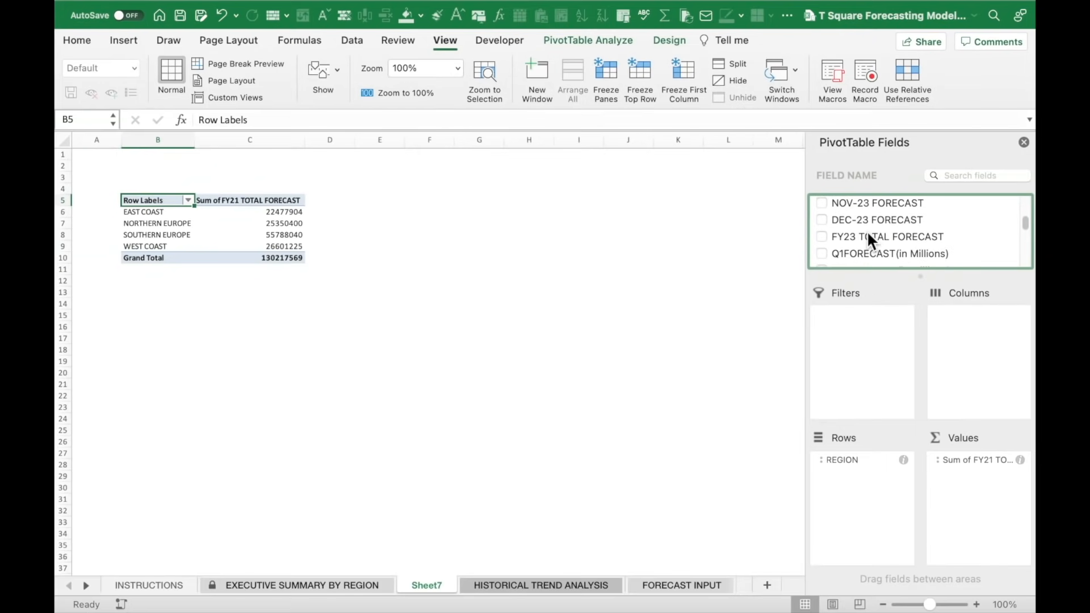
scroll(868, 233, down, 10)
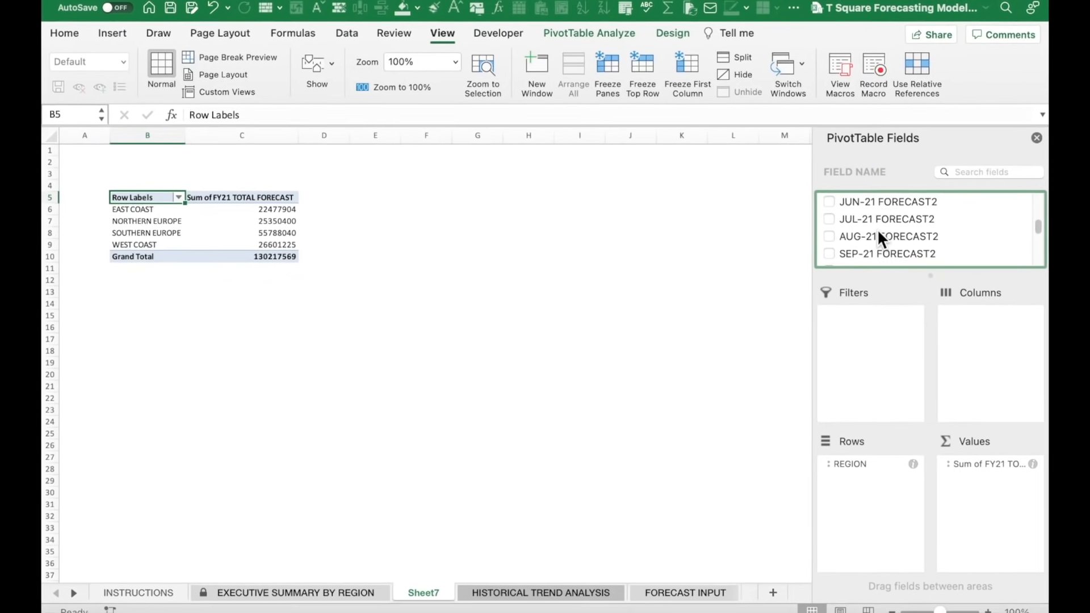
scroll(878, 230, down, 10)
scroll(899, 228, down, 10)
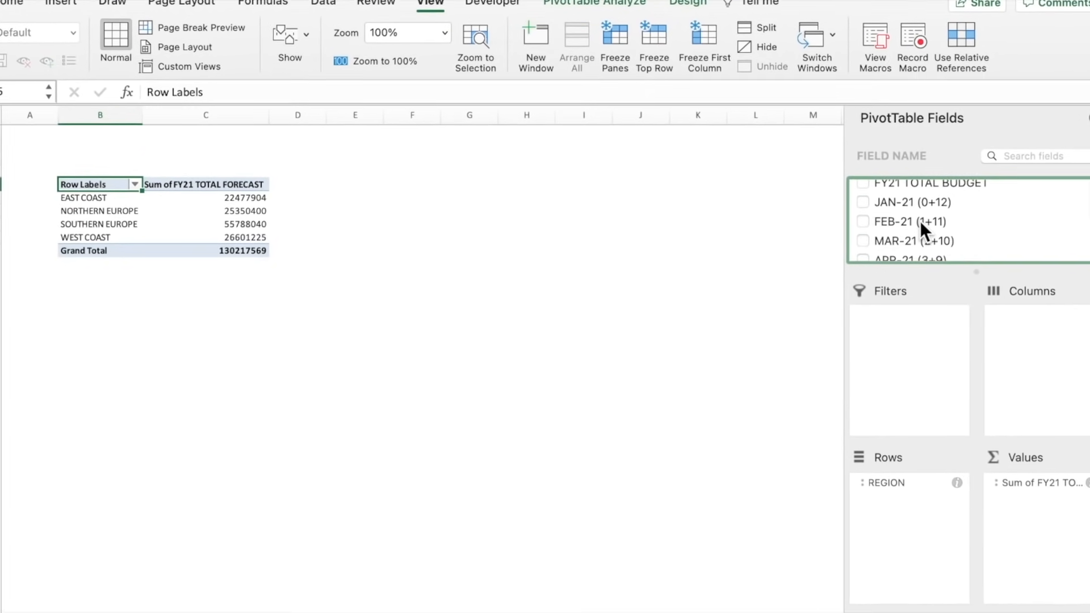
drag(1087, 386, 1086, 544)
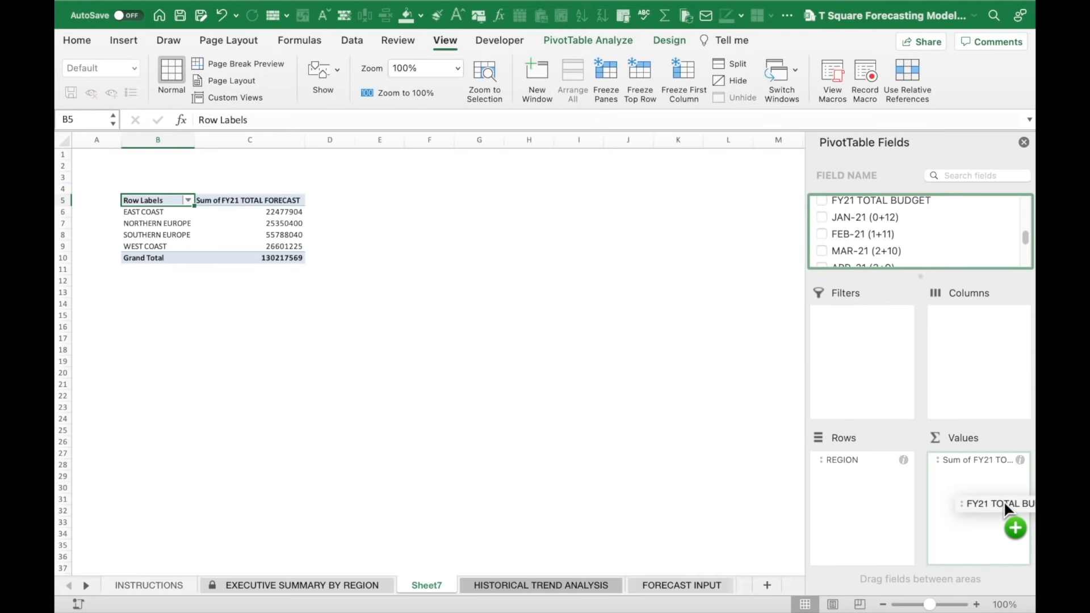
drag(993, 491, 991, 489)
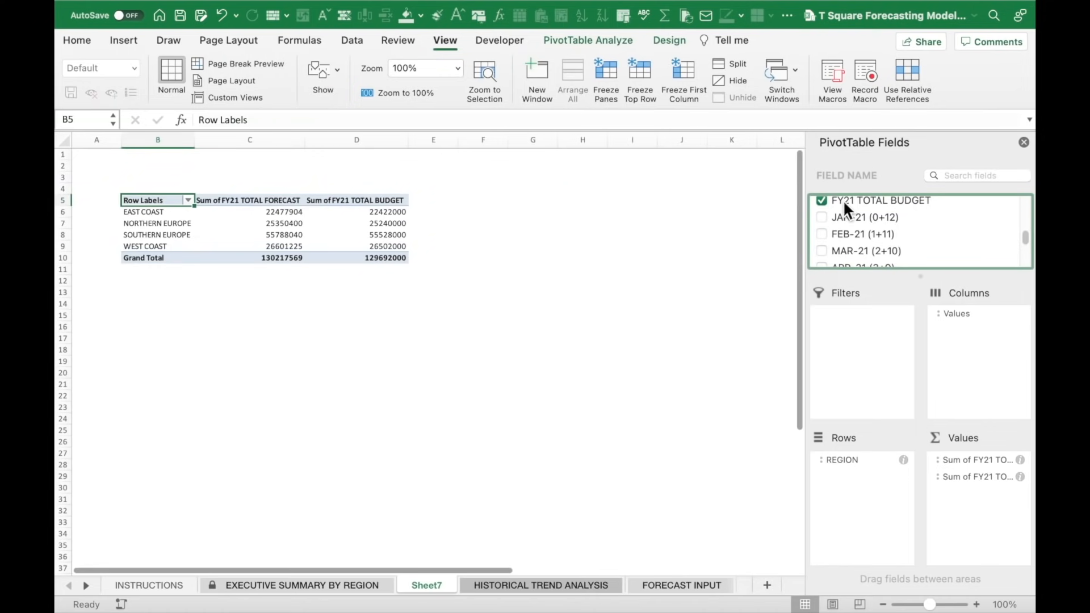
click(308, 231)
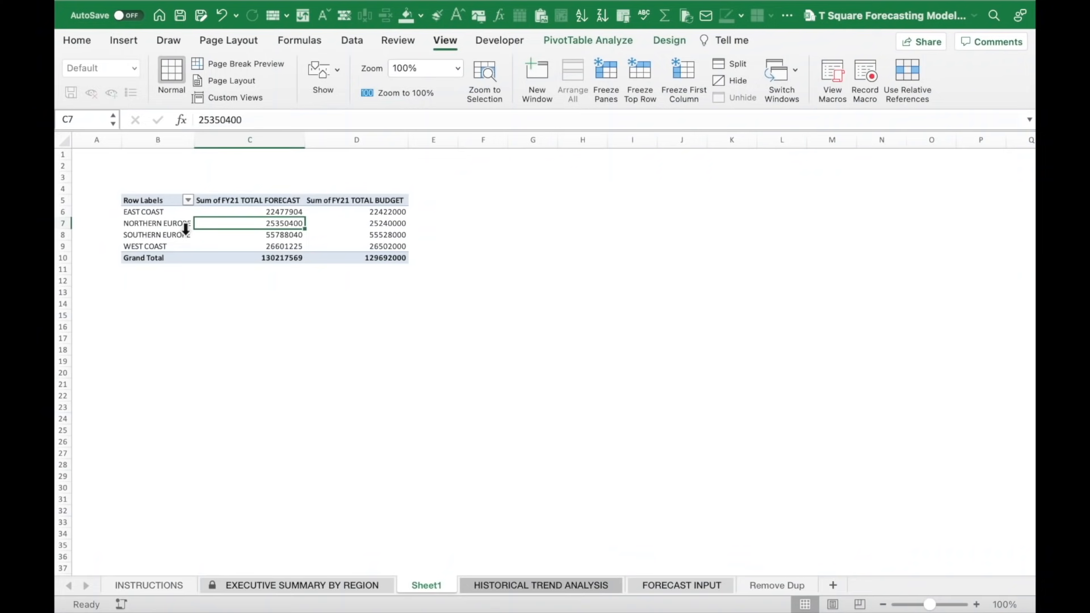
click(144, 202)
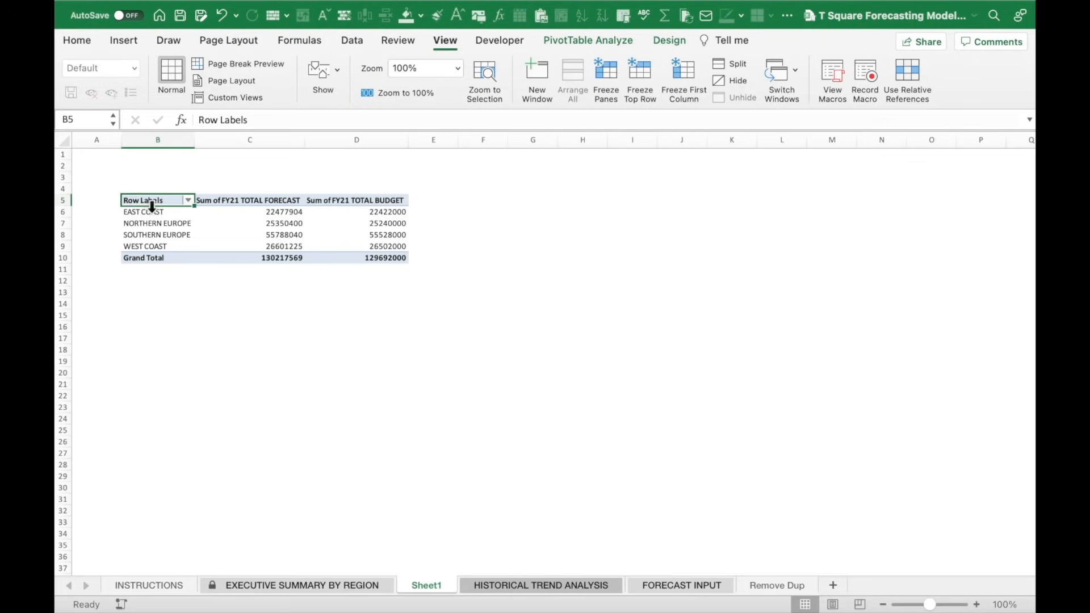
Turn on Classic PivotTable layout in PivotTable Options so REGION heads the rows.
click(199, 223)
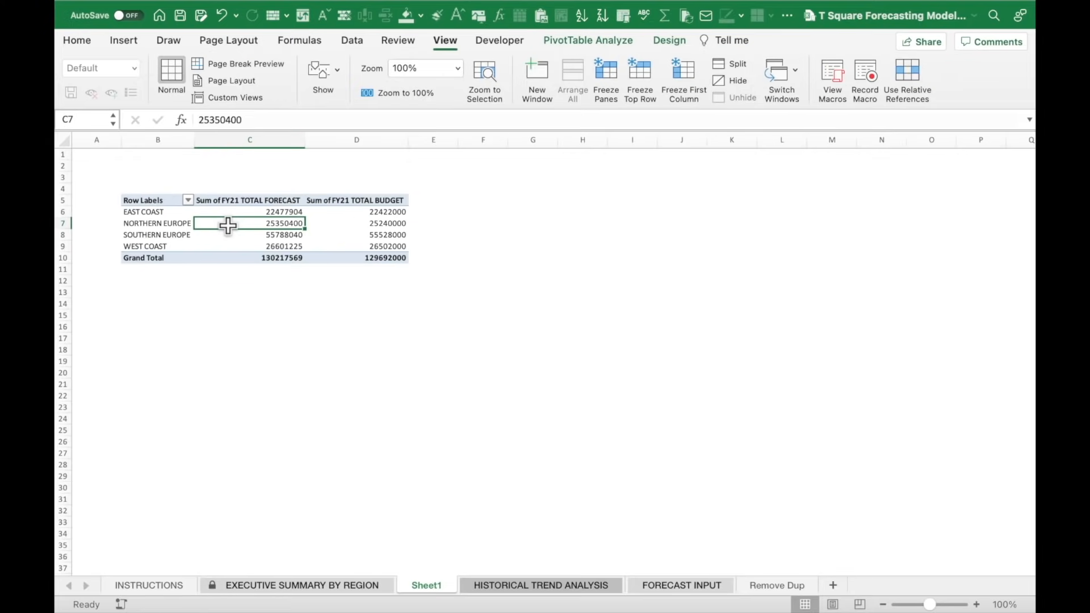
right_click(228, 224)
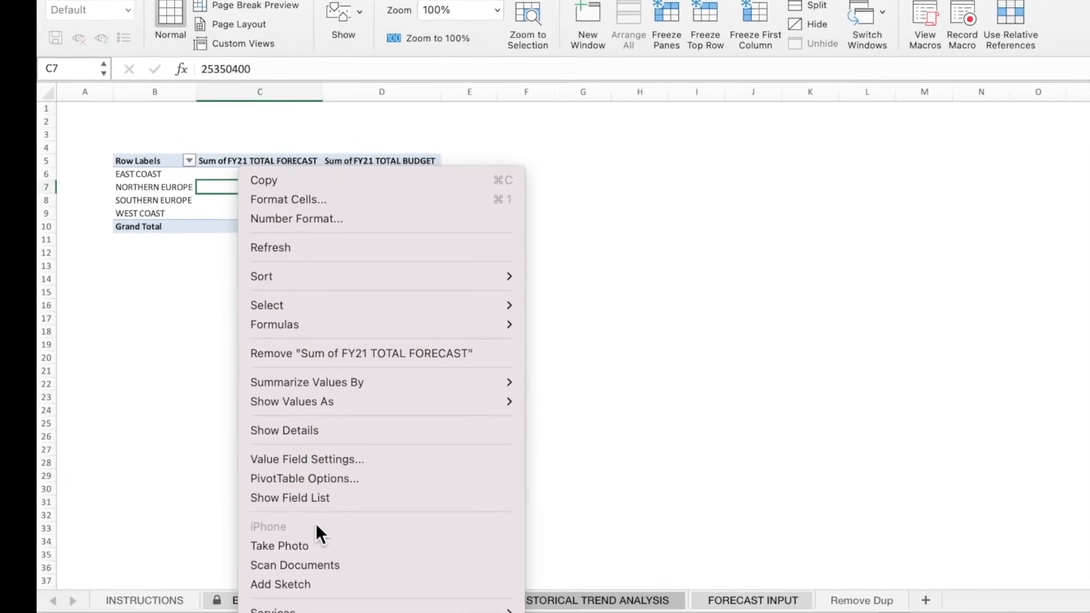
click(345, 481)
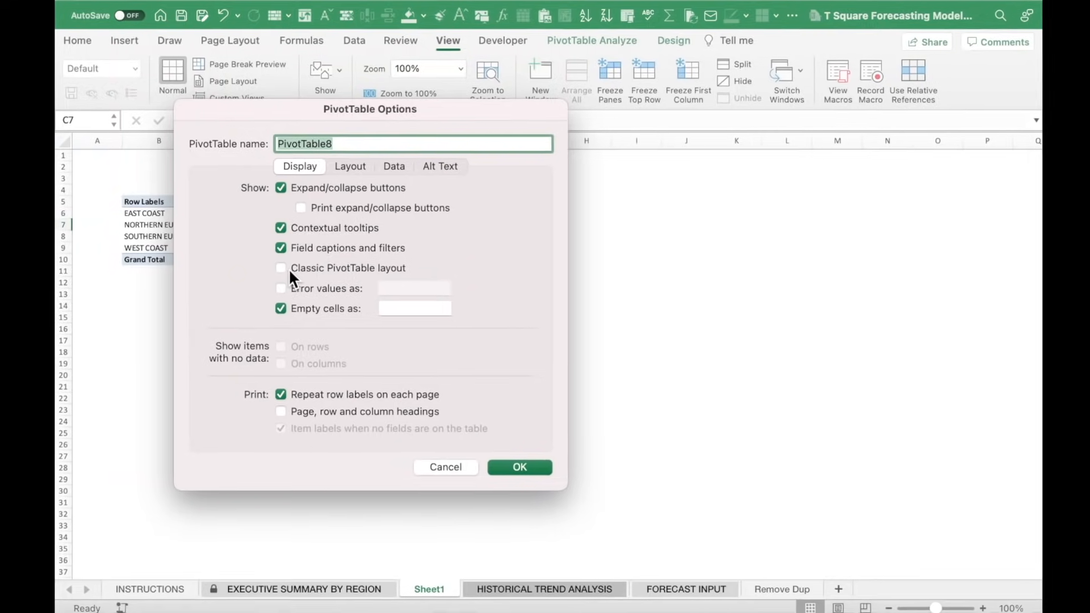
click(290, 271)
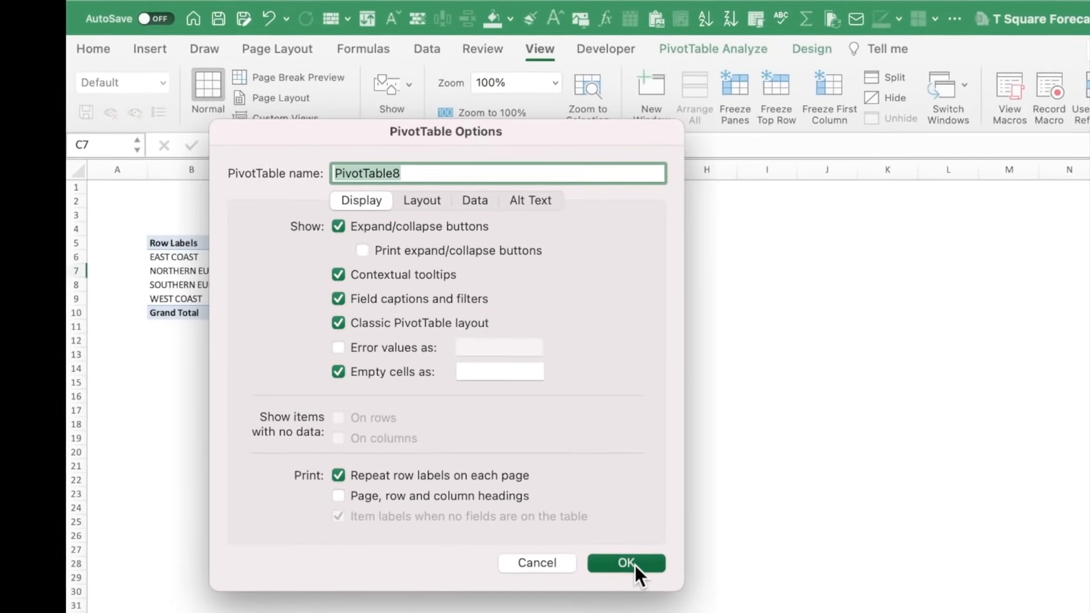
click(634, 564)
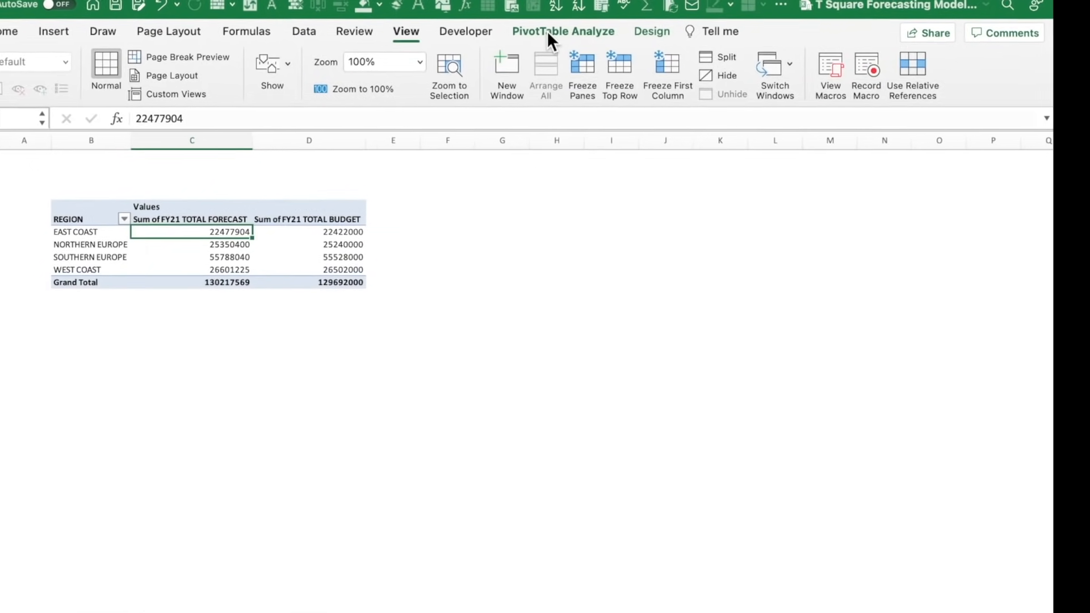
Start a new calculated field named VARIANCE.
click(548, 32)
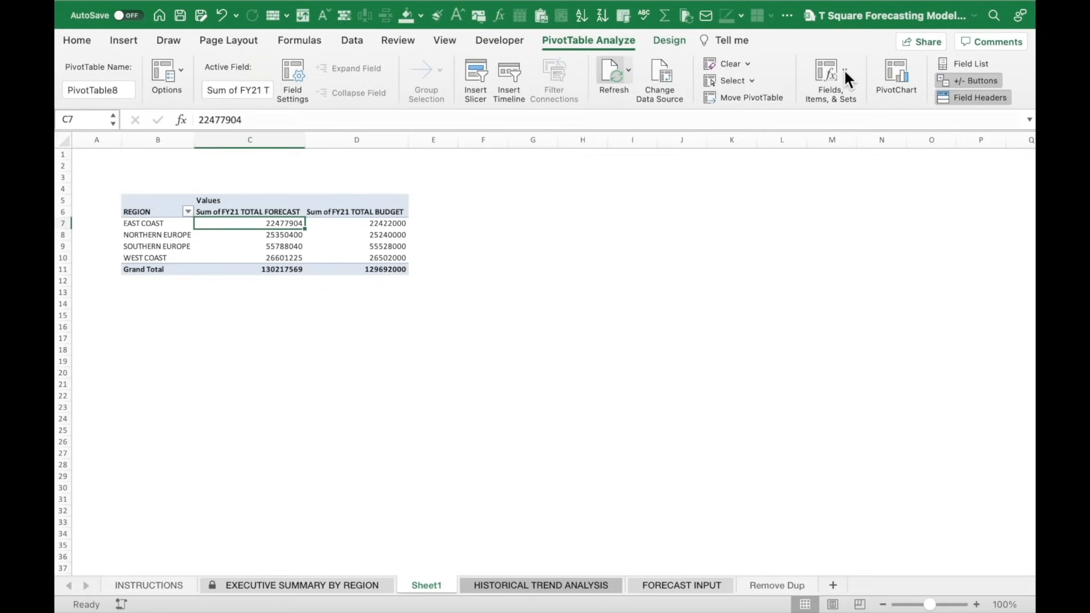
click(844, 73)
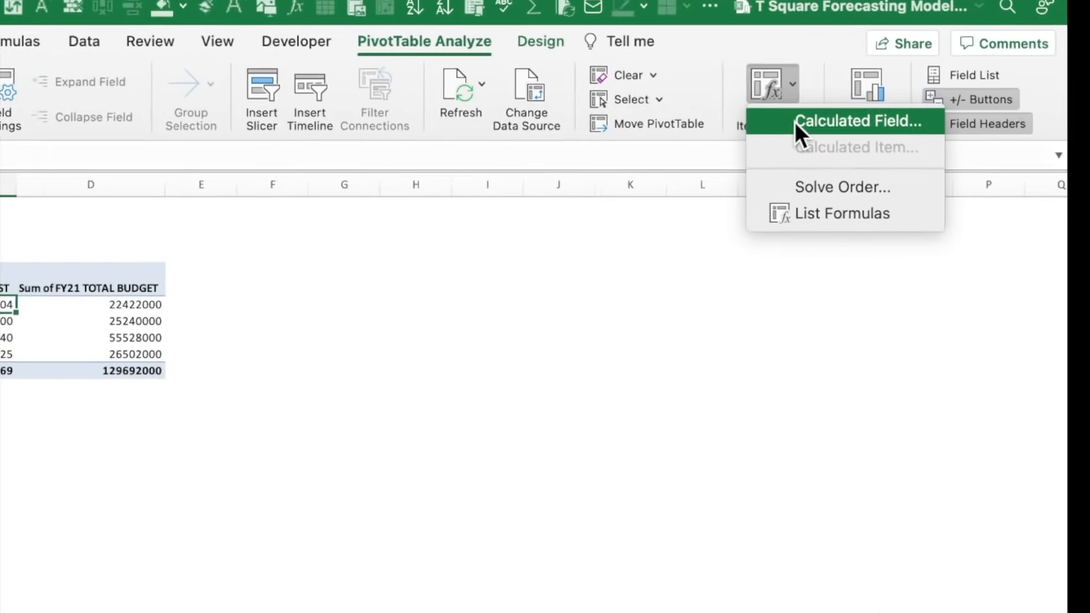
click(732, 156)
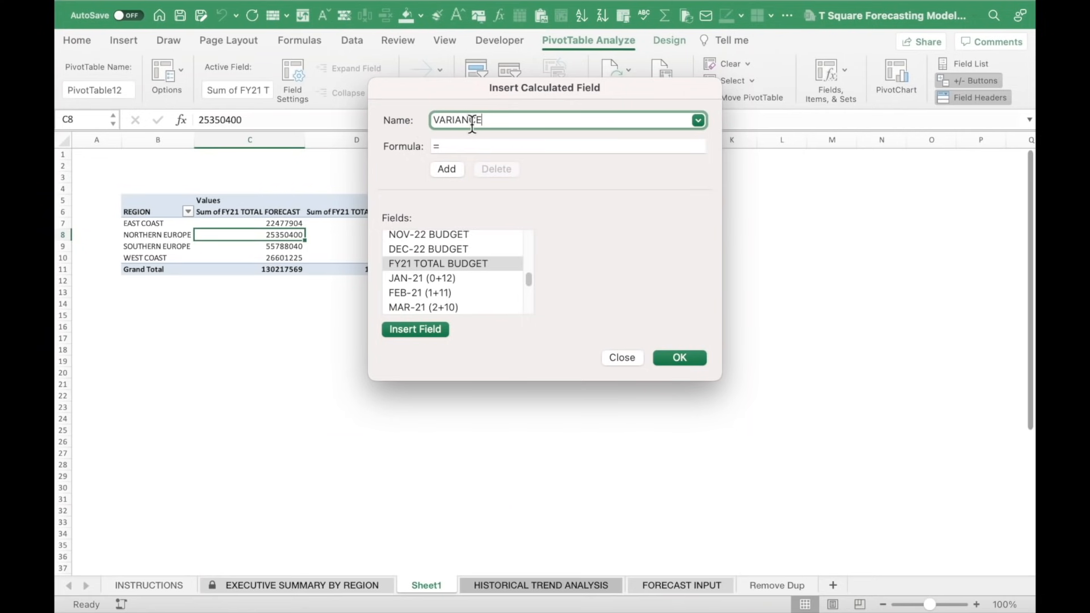
click(457, 146)
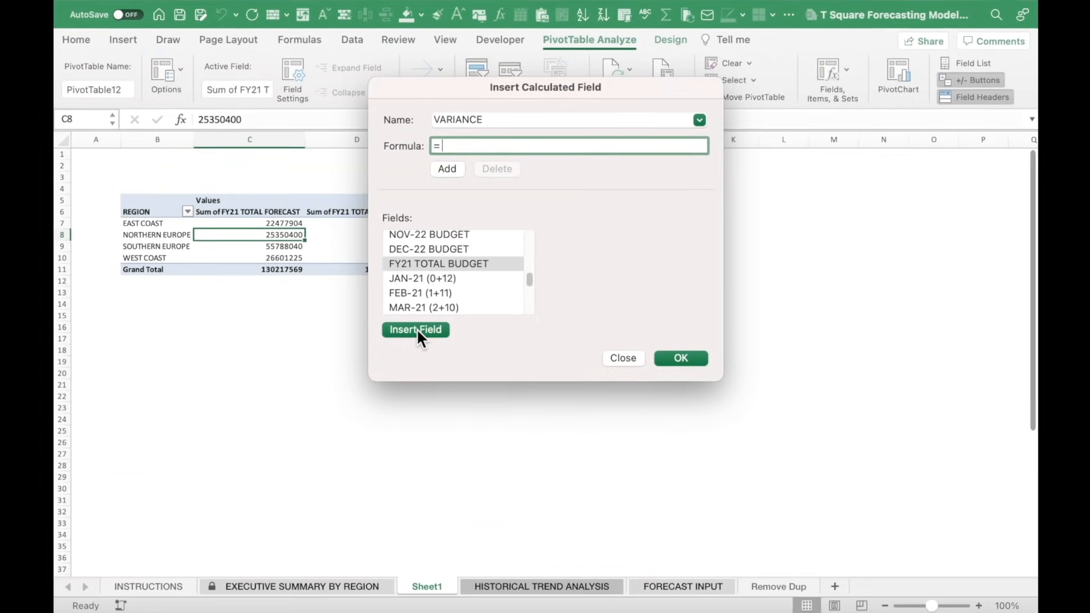
Set VARIANCE's formula to ='FY21 TOTAL BUDGET'-'FY21 TOTAL FORECAST' and add it.
click(417, 328)
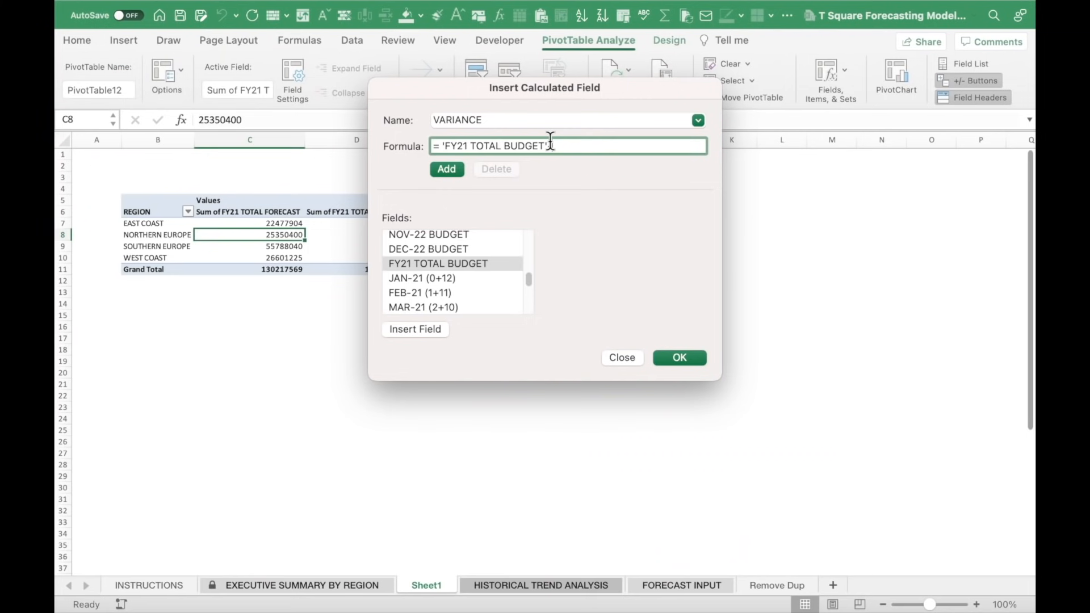
scroll(519, 277, down, 10)
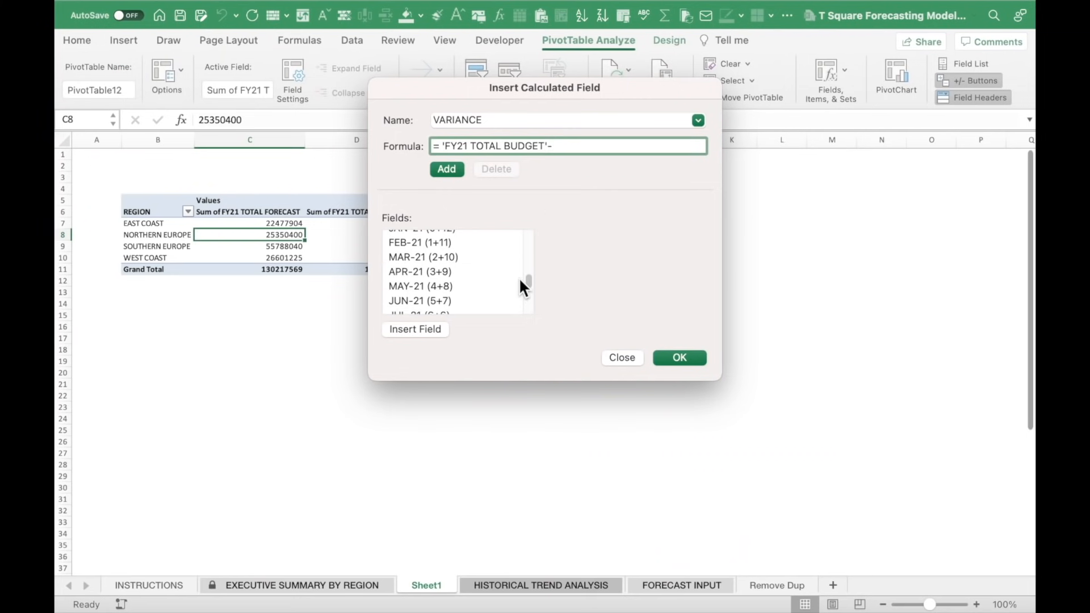
scroll(519, 275, up, 10)
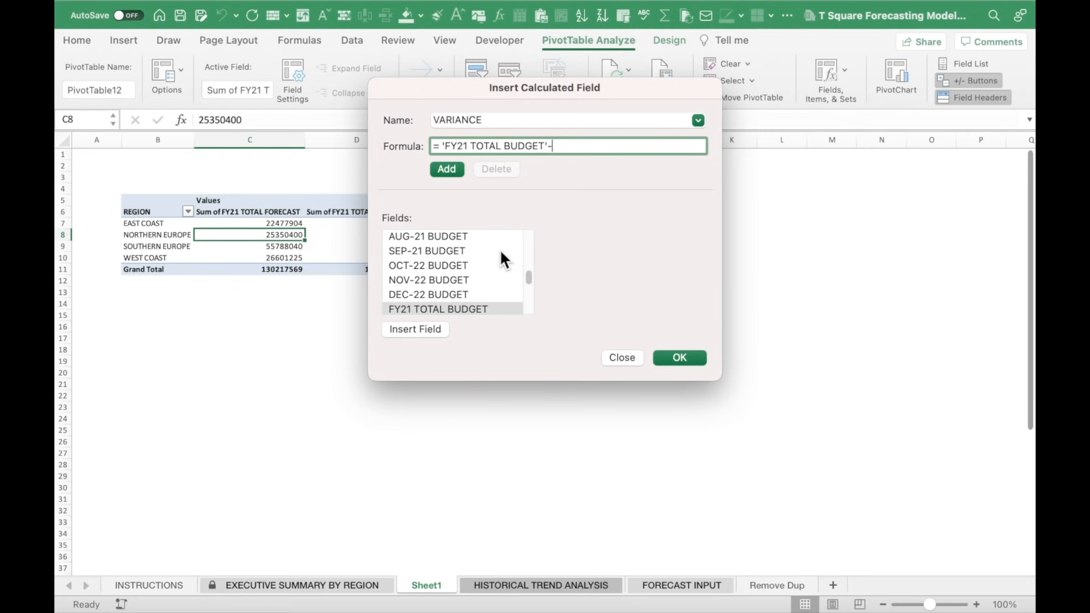
scroll(500, 252, up, 5)
scroll(481, 243, up, 10)
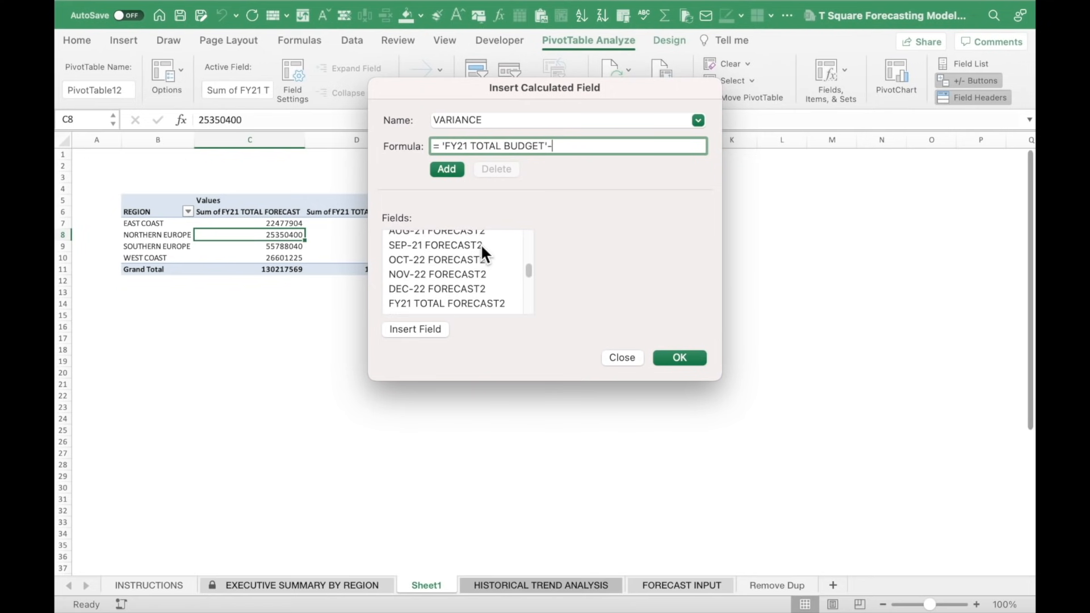
scroll(480, 252, up, 1)
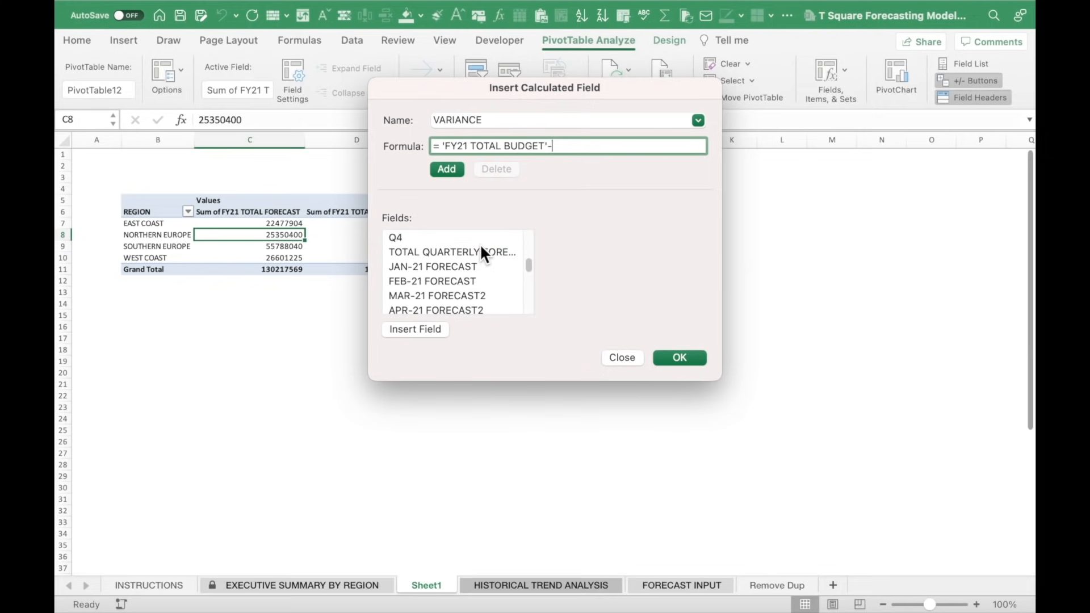
scroll(480, 250, up, 10)
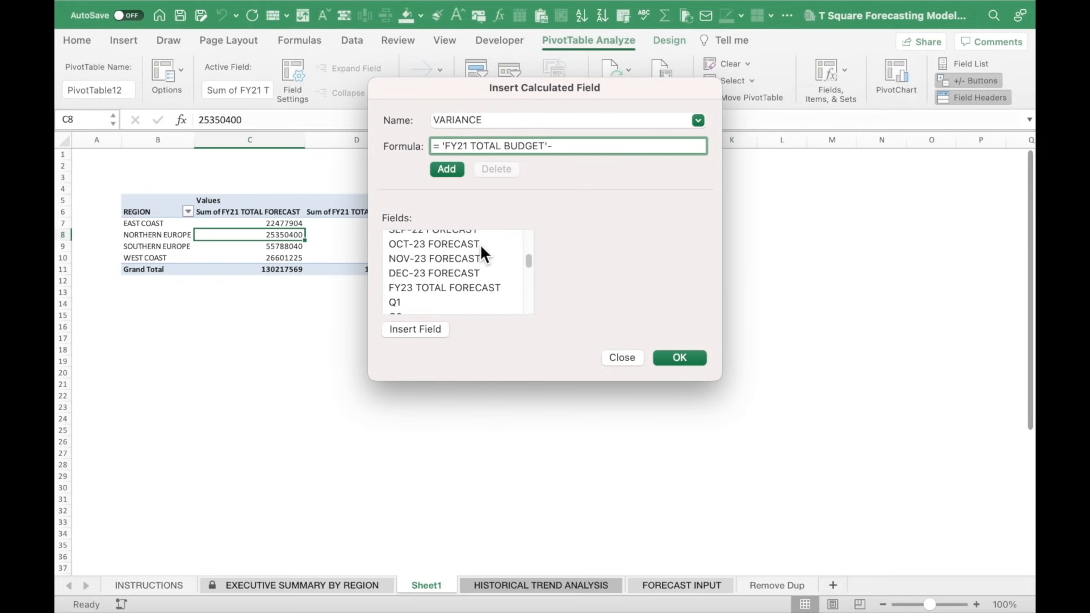
scroll(479, 244, up, 5)
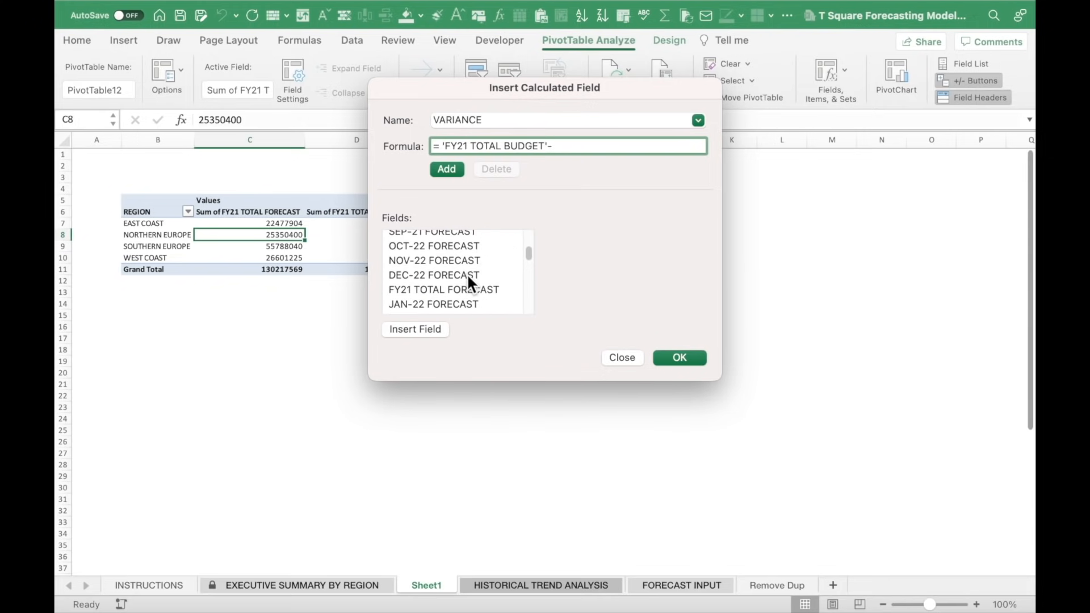
click(463, 289)
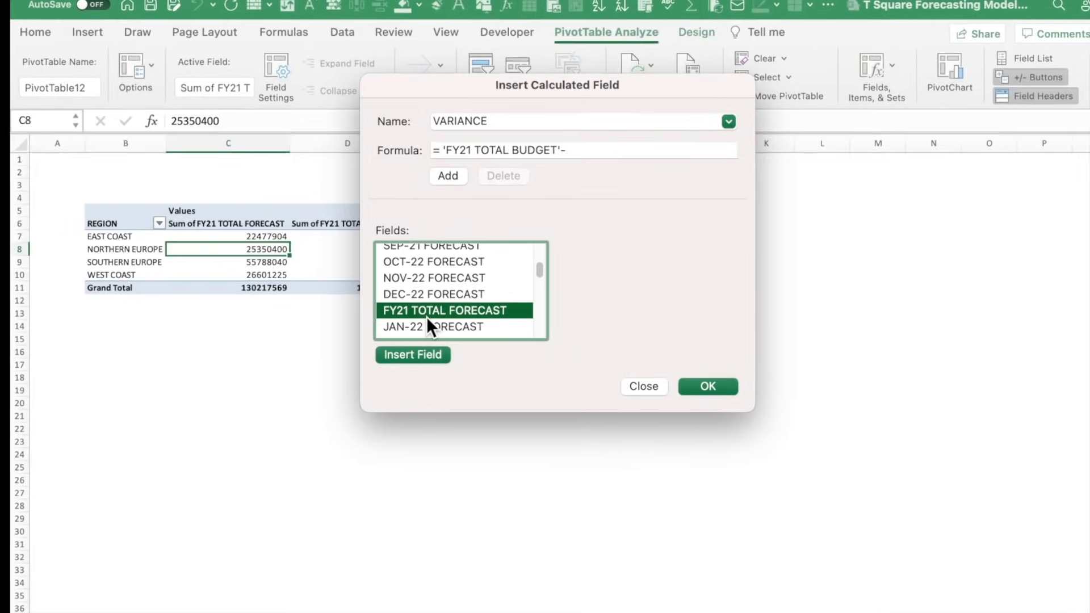
click(432, 379)
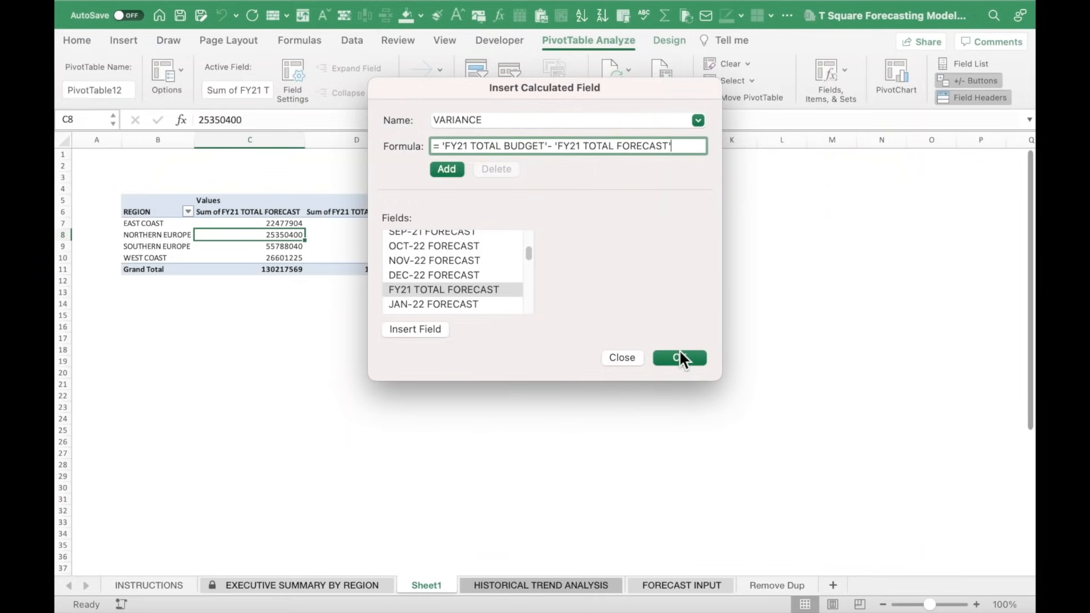
click(680, 357)
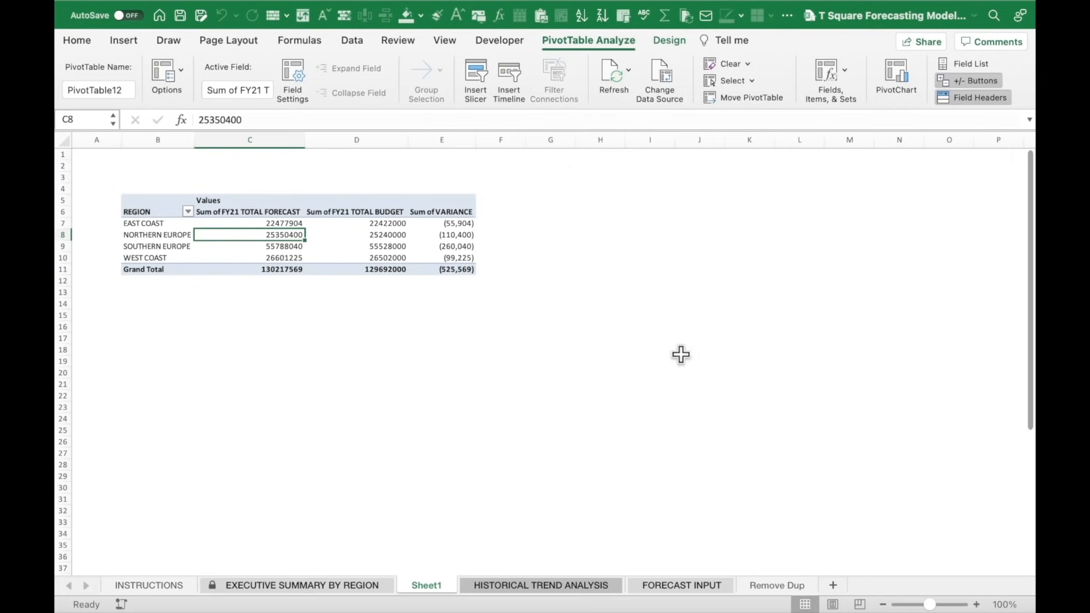
Check the variance values and grand totals, including the (525,569) variance total.
click(491, 221)
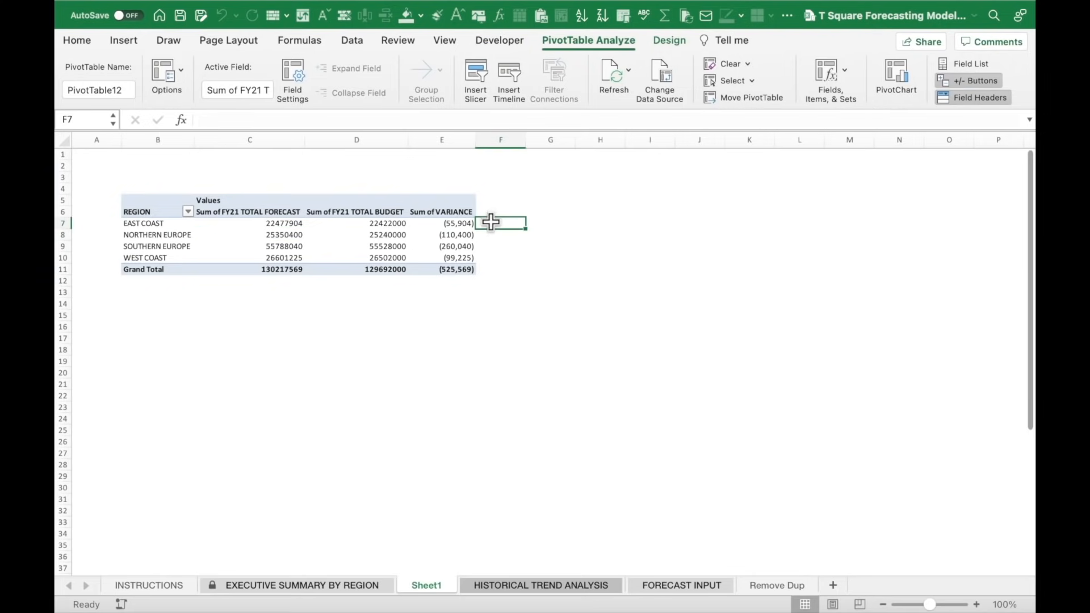
click(460, 224)
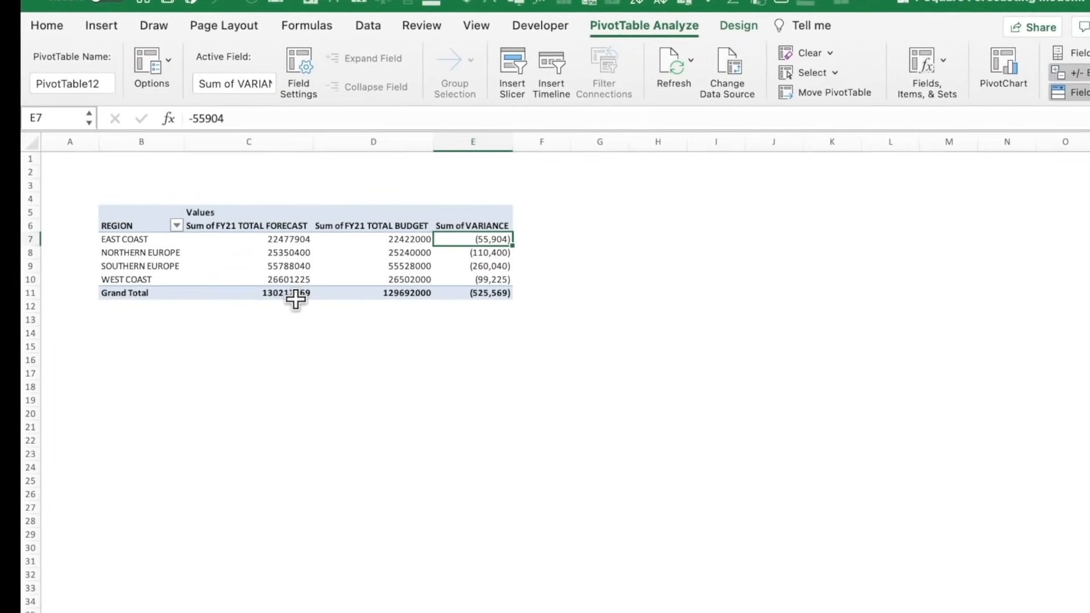
click(296, 294)
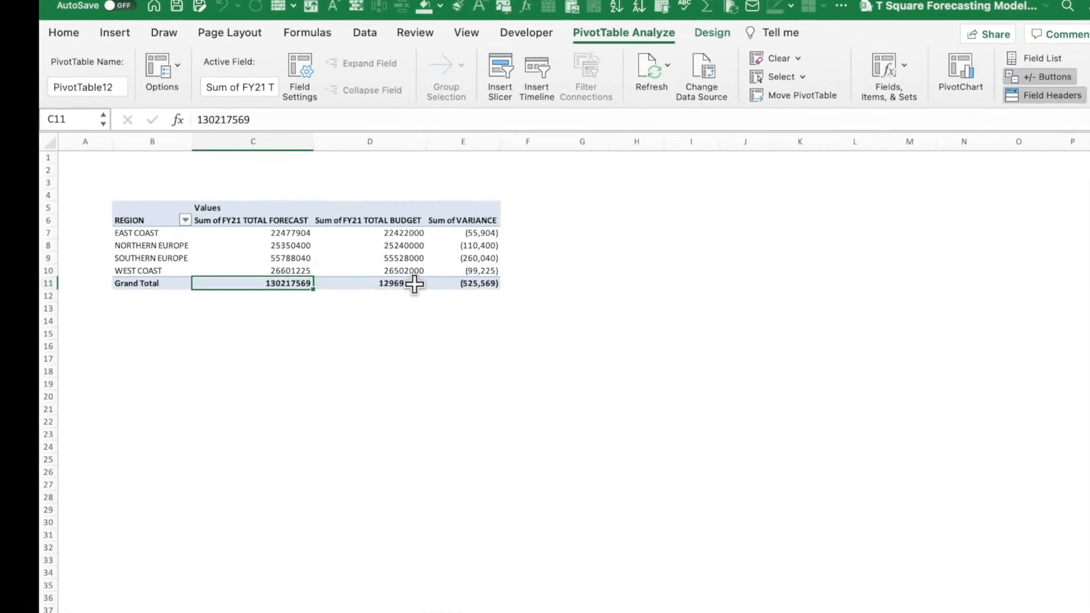
click(482, 348)
click(528, 349)
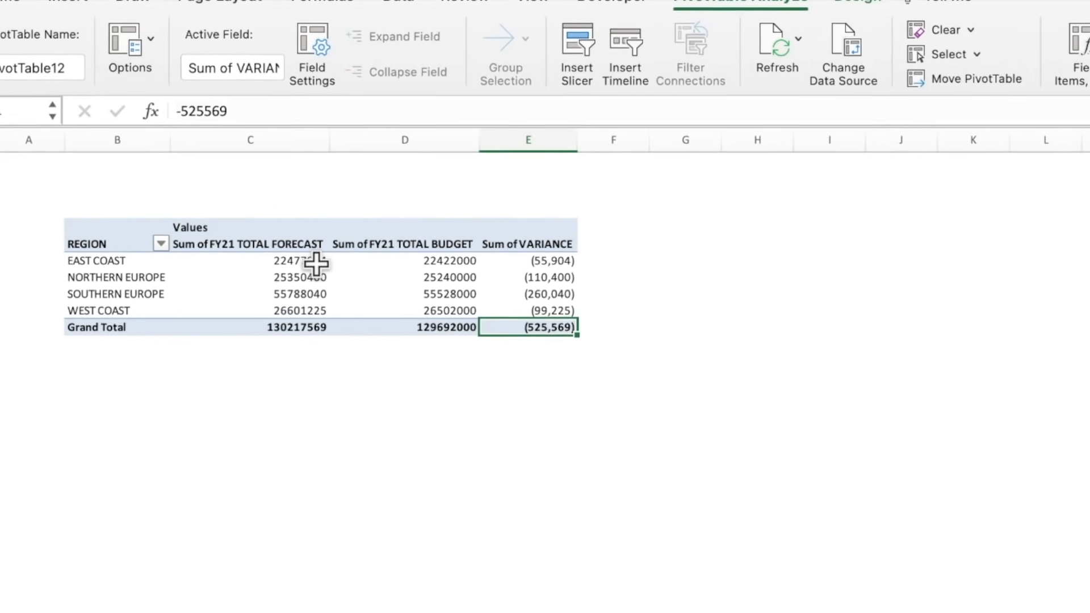
click(317, 263)
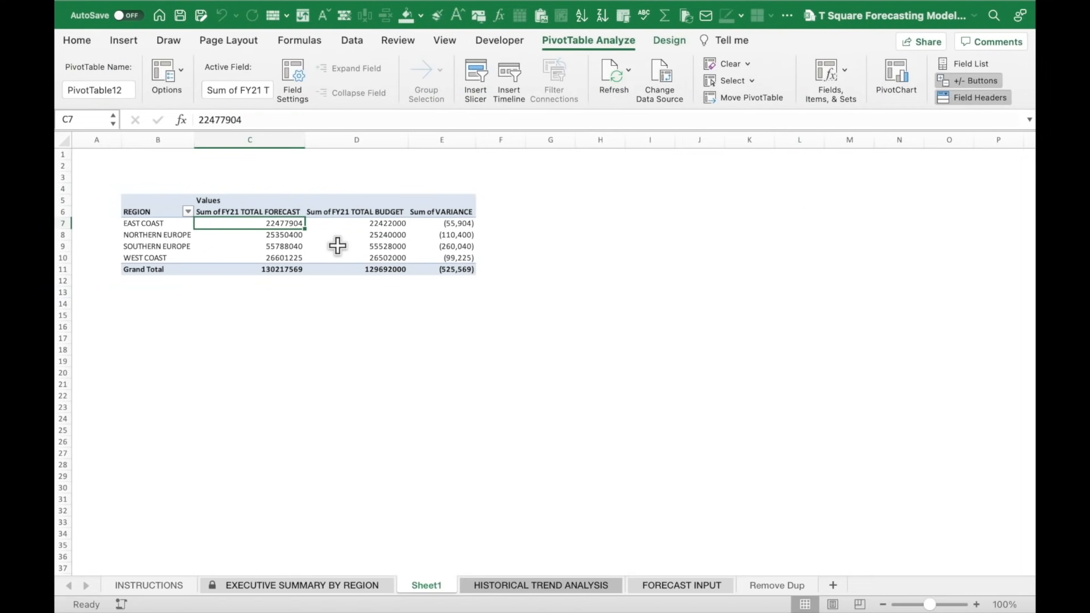
right_click(275, 225)
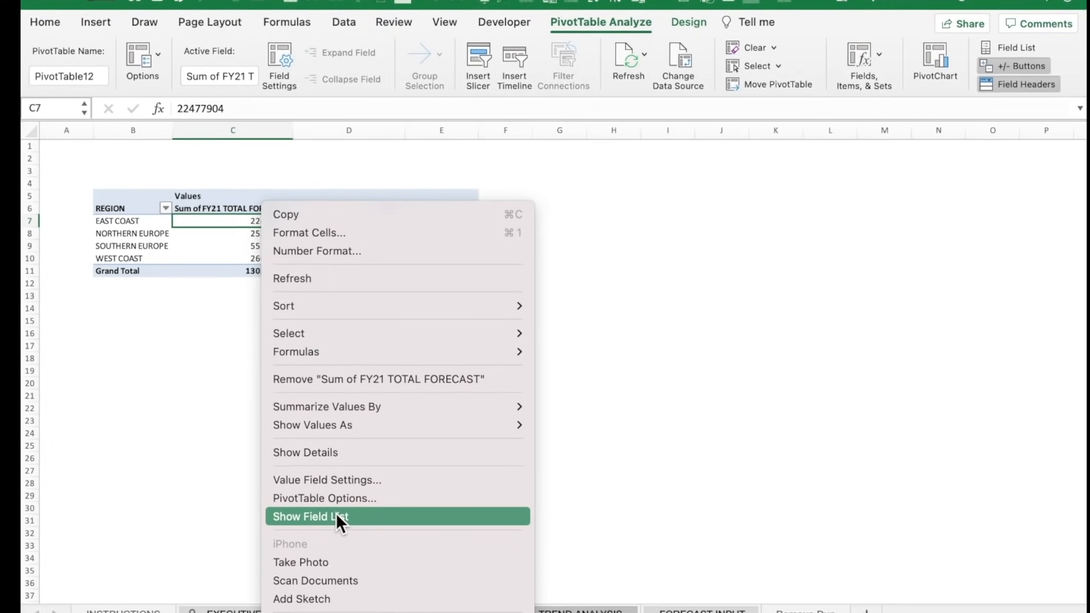
Set the value field's number format to Accounting with 0 decimal places.
click(335, 517)
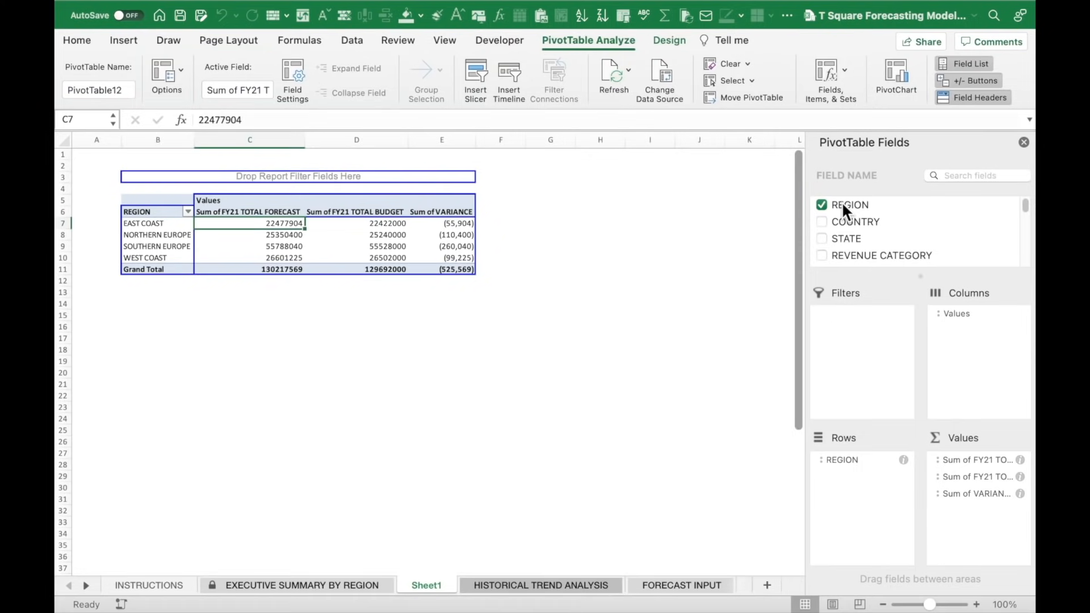
click(983, 460)
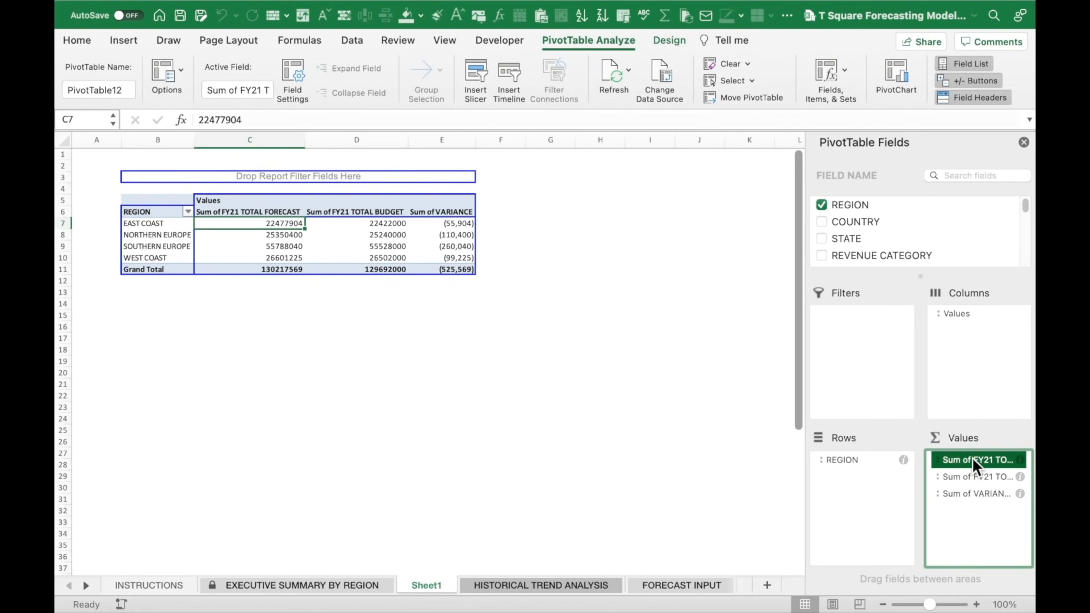
click(972, 458)
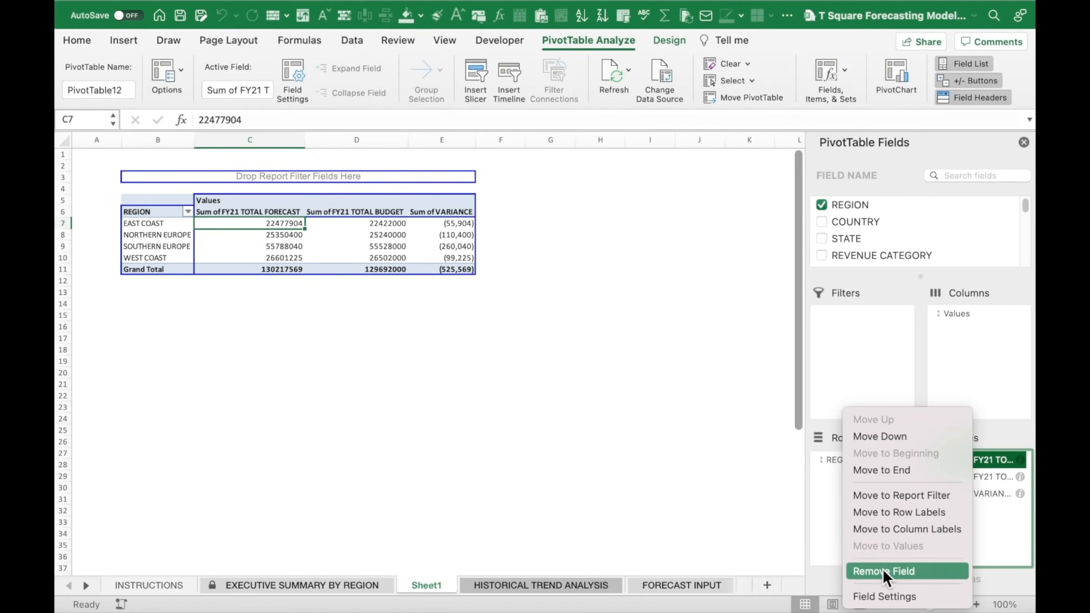
click(882, 591)
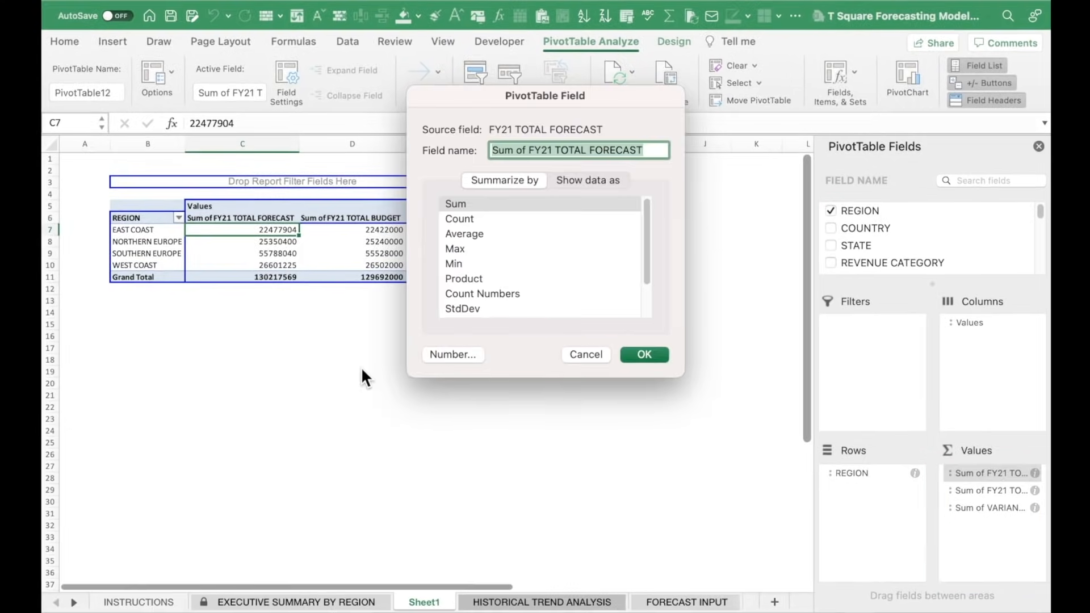
click(449, 387)
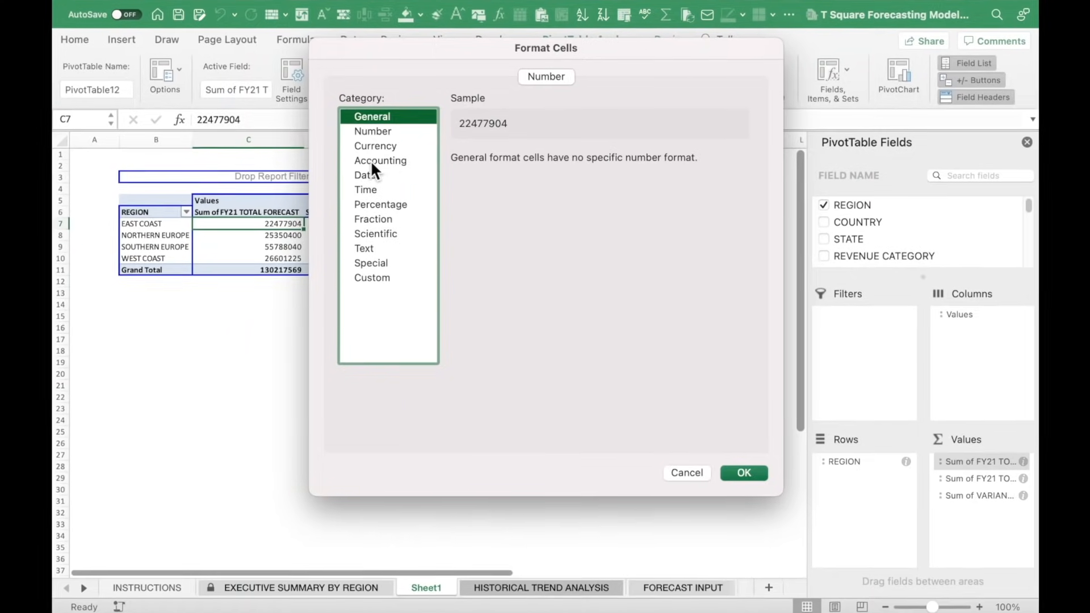
click(339, 214)
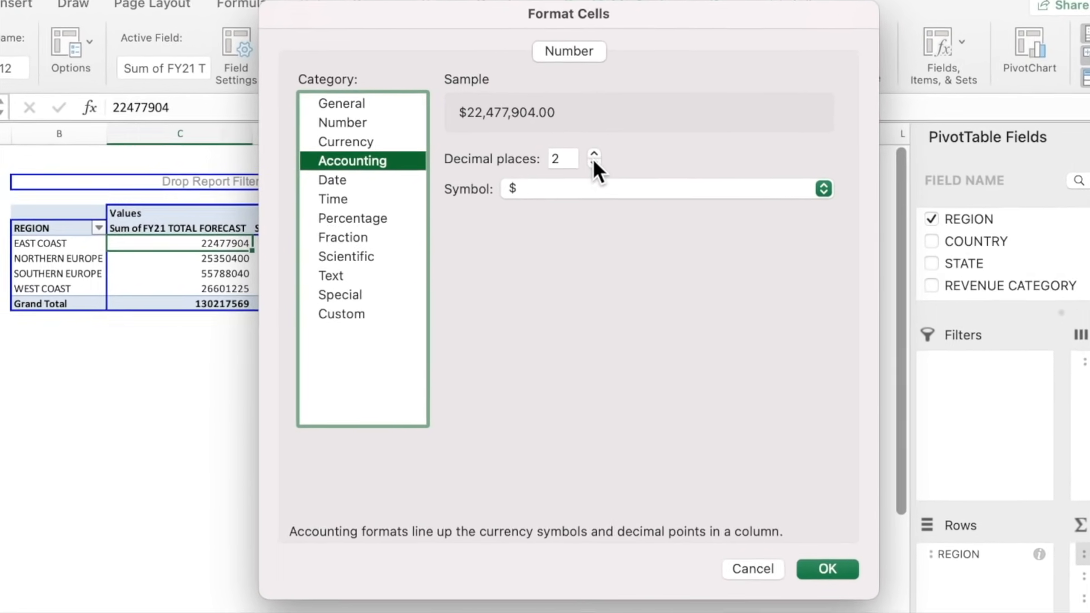
click(579, 163)
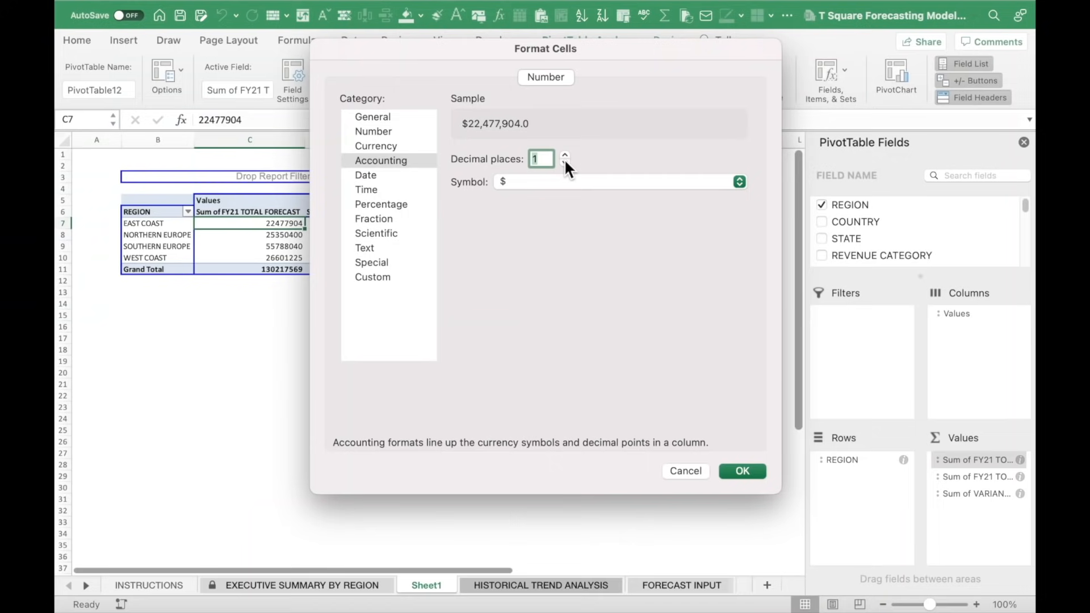
click(565, 162)
click(753, 467)
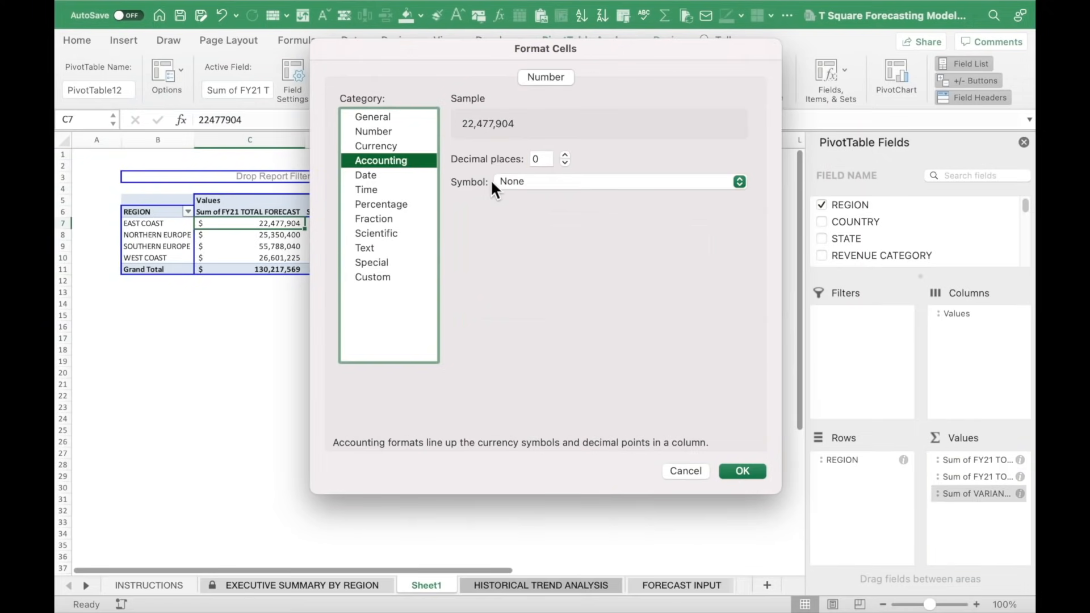
Show the $ symbol and confirm Accounting format for the budget and VARIANCE values.
click(494, 181)
click(465, 193)
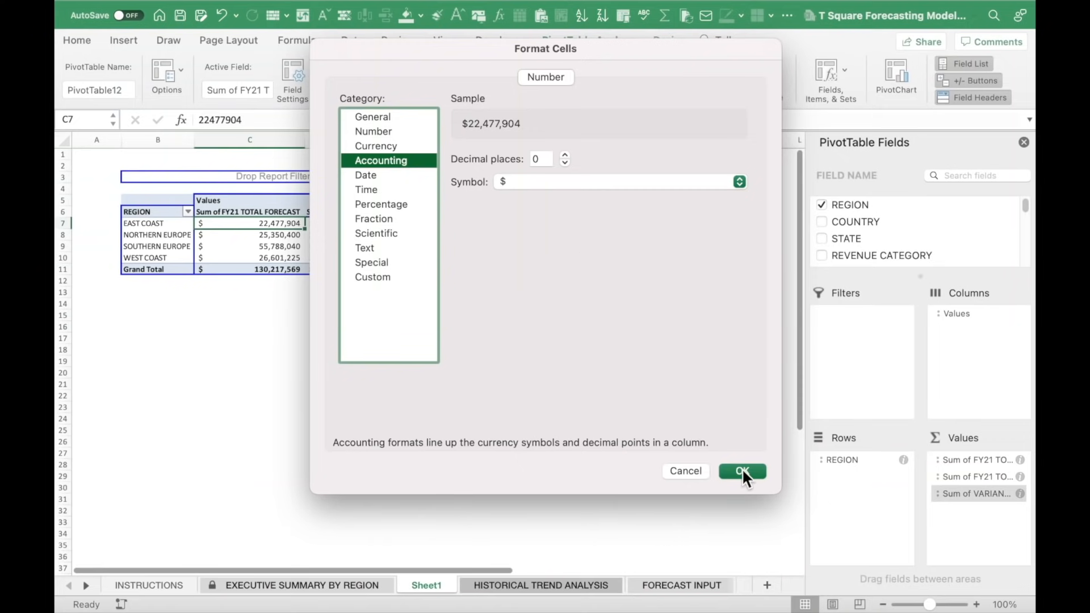
click(846, 610)
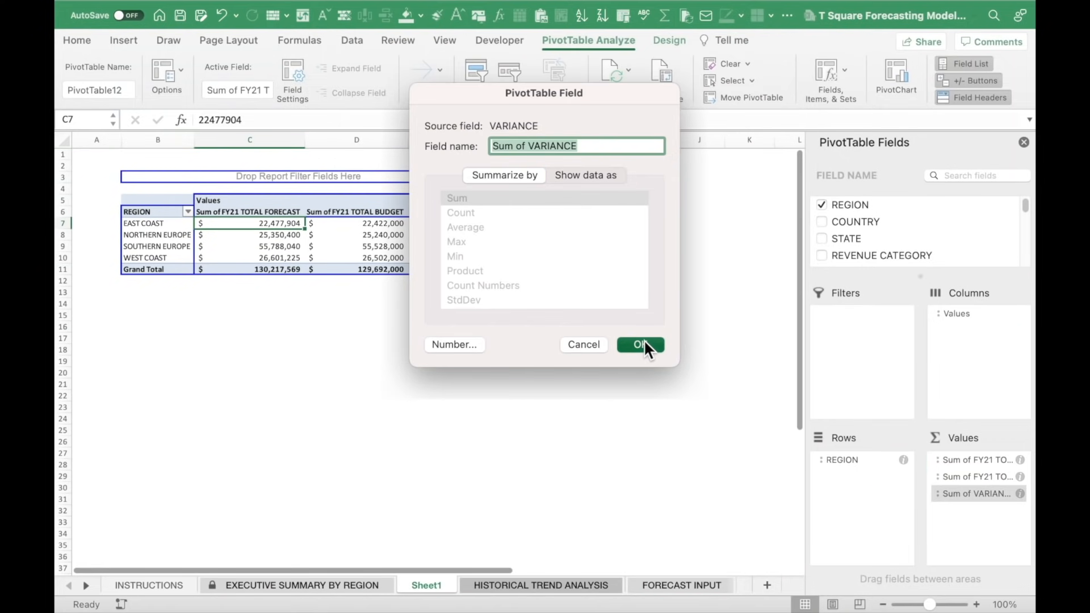
click(701, 428)
click(245, 208)
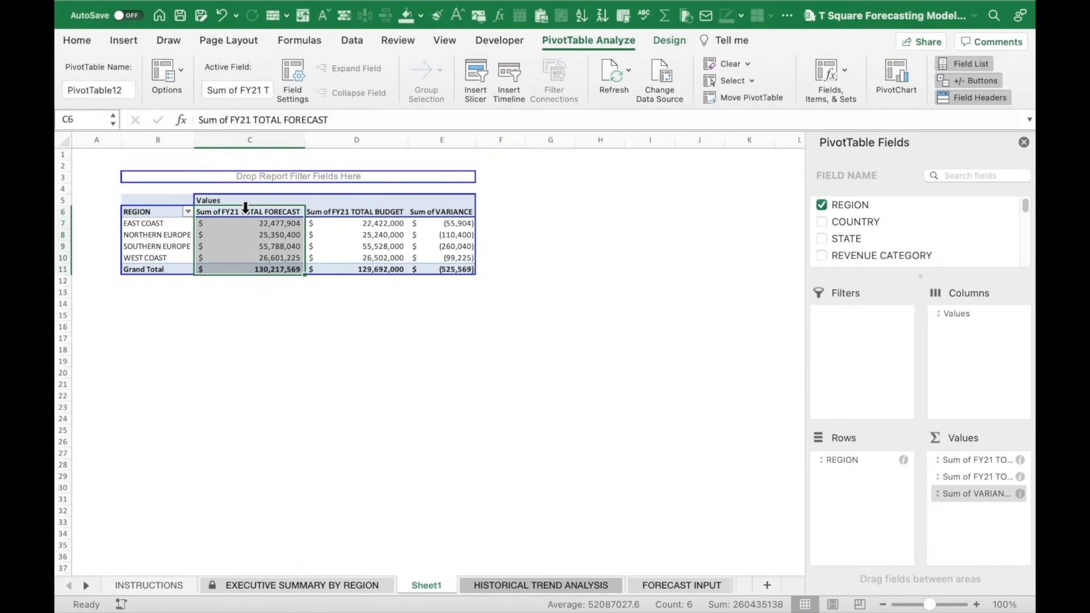
Copy the pivot table B3:E11 and paste it at G3.
click(502, 235)
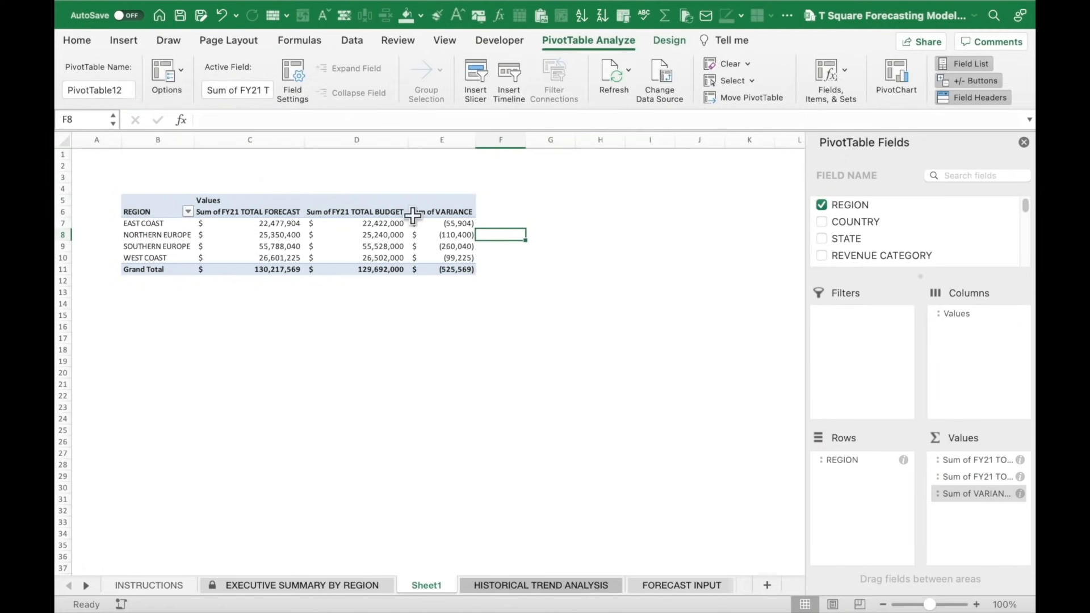
click(149, 179)
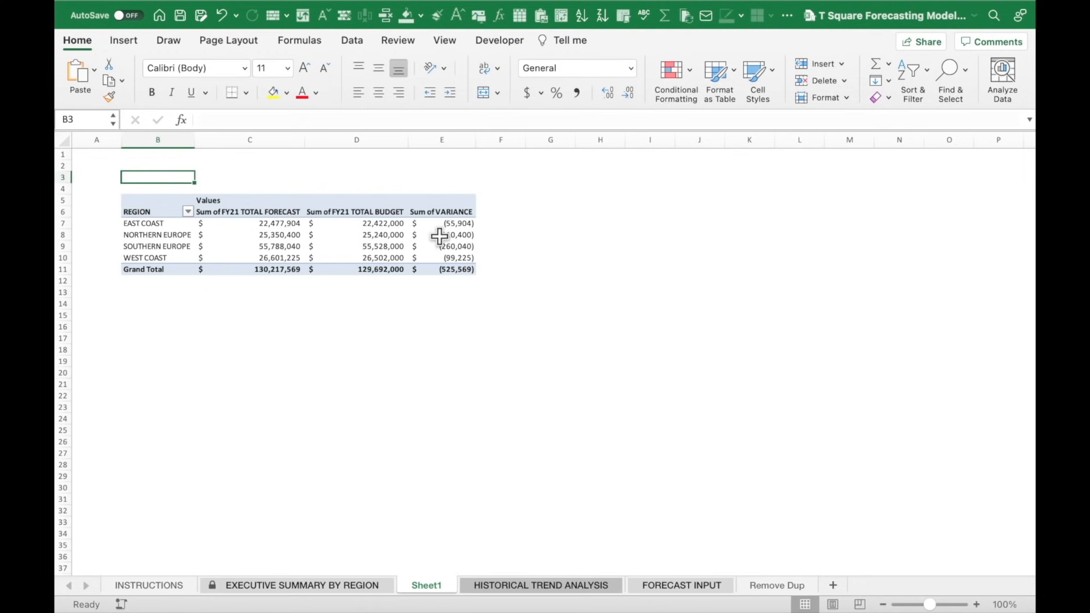
shift+click(463, 265)
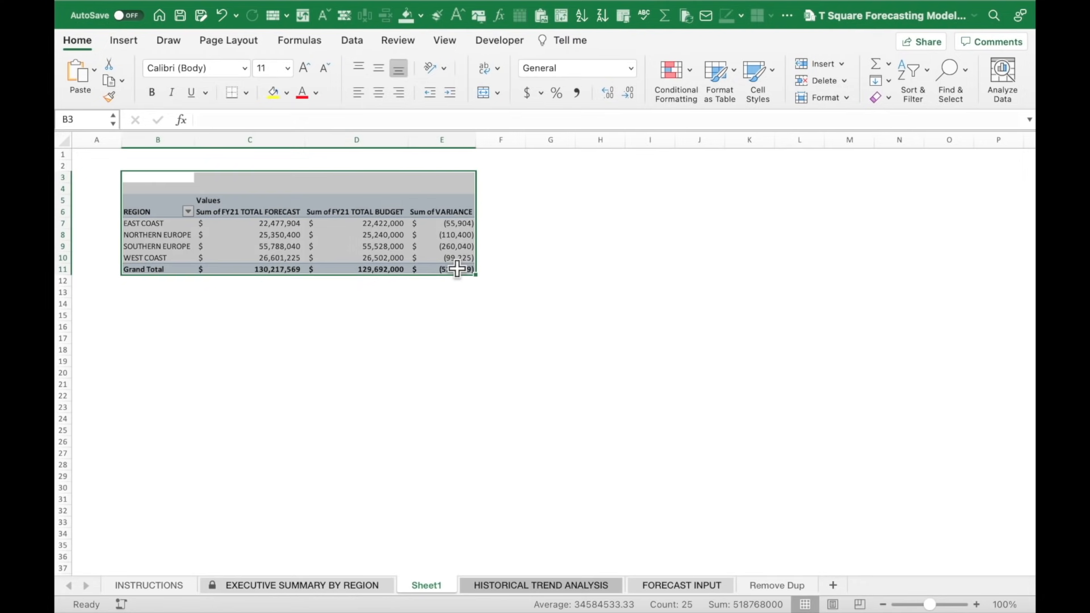
key(super+c)
click(536, 188)
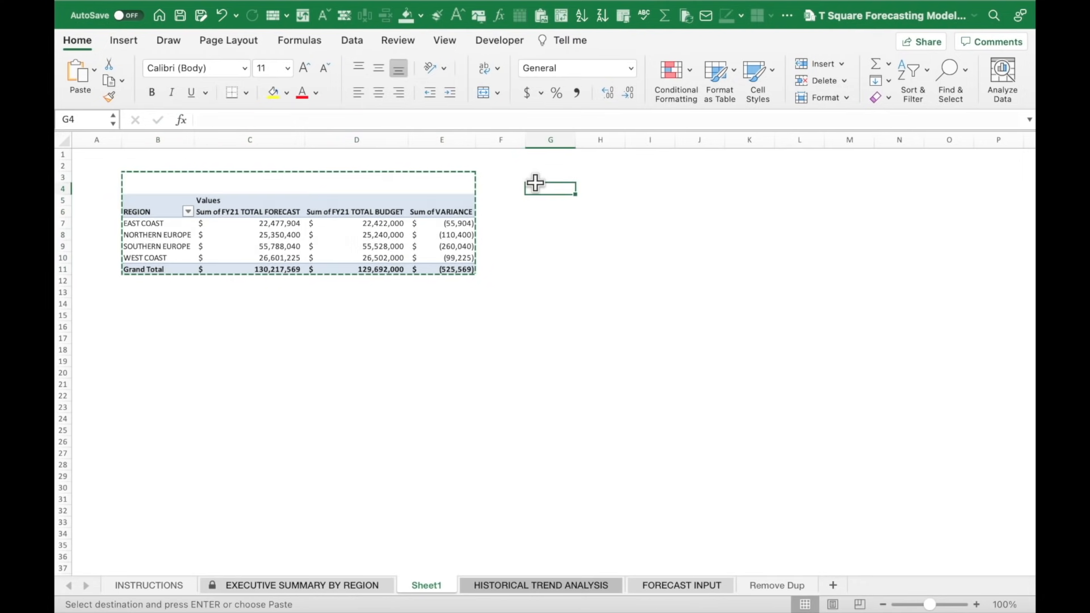
click(560, 178)
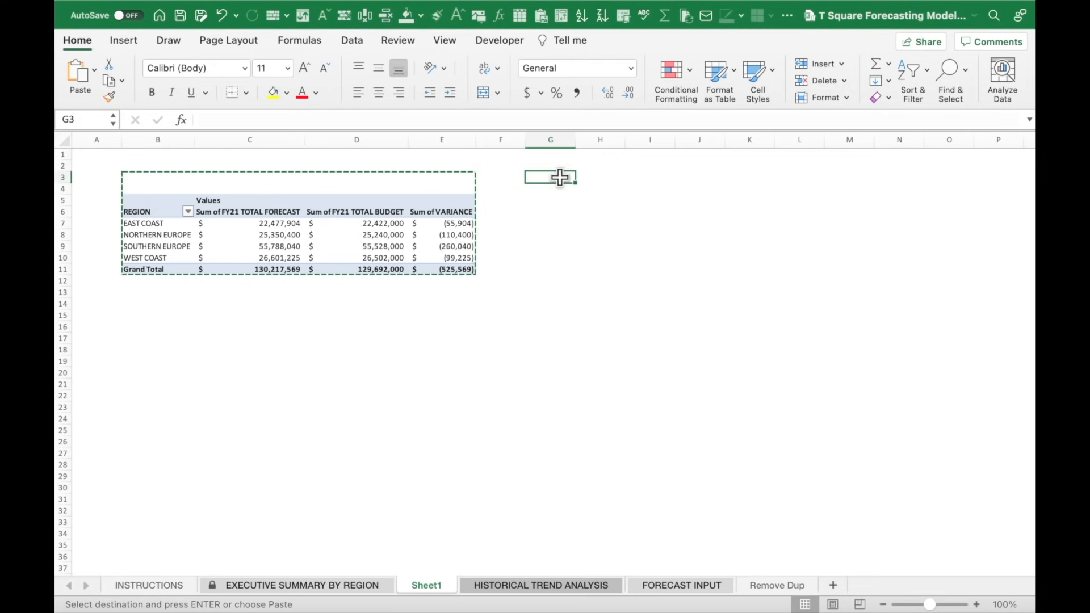
key(super+v)
Autofit columns G through J so the copied pivot's values show fully.
click(556, 140)
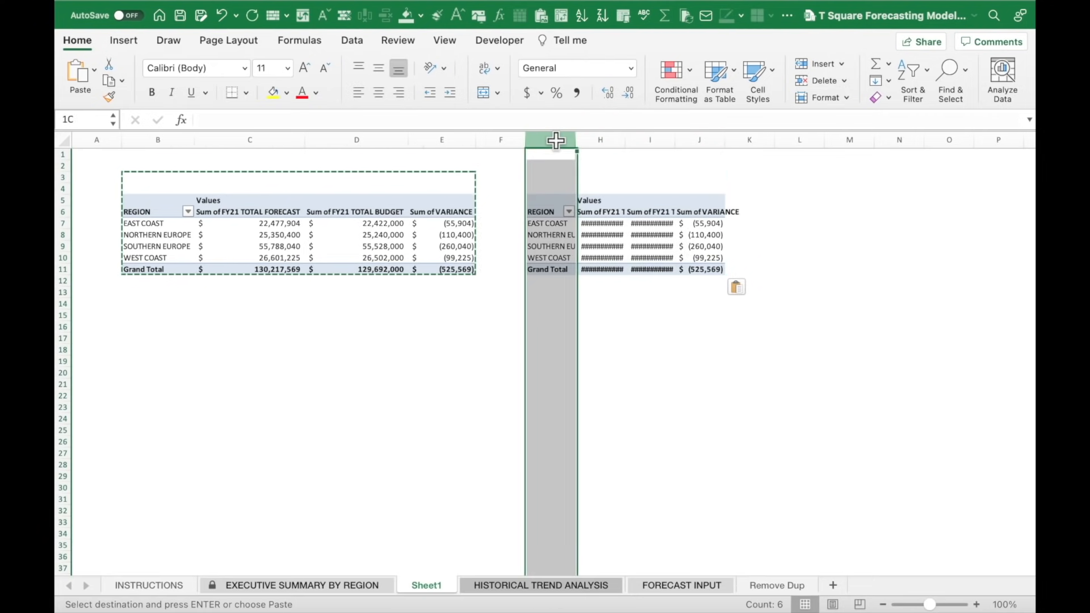
click(500, 188)
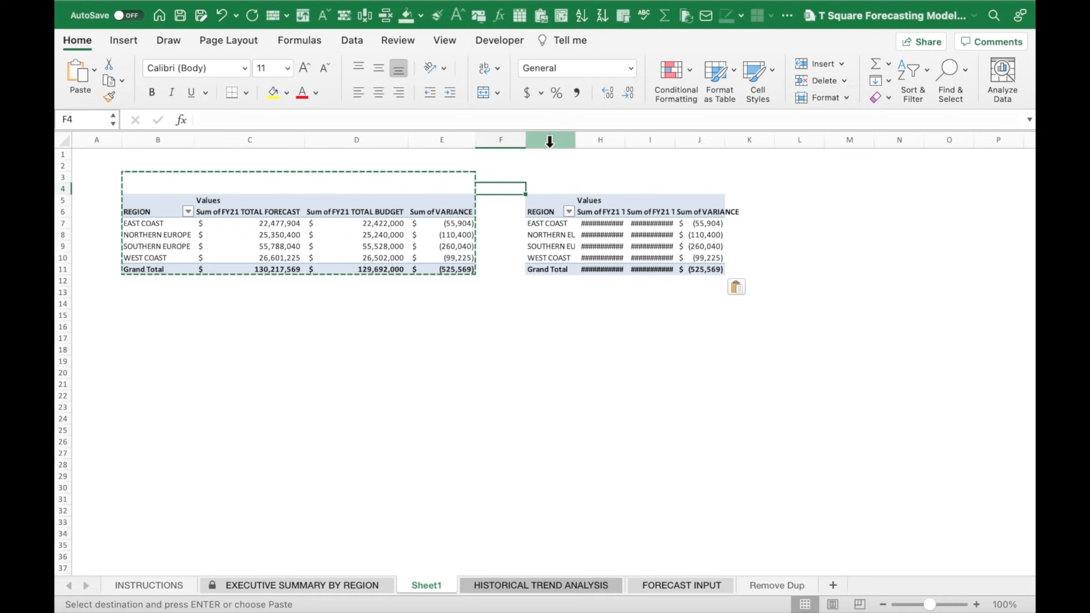
click(549, 141)
click(499, 177)
drag(546, 139, 701, 137)
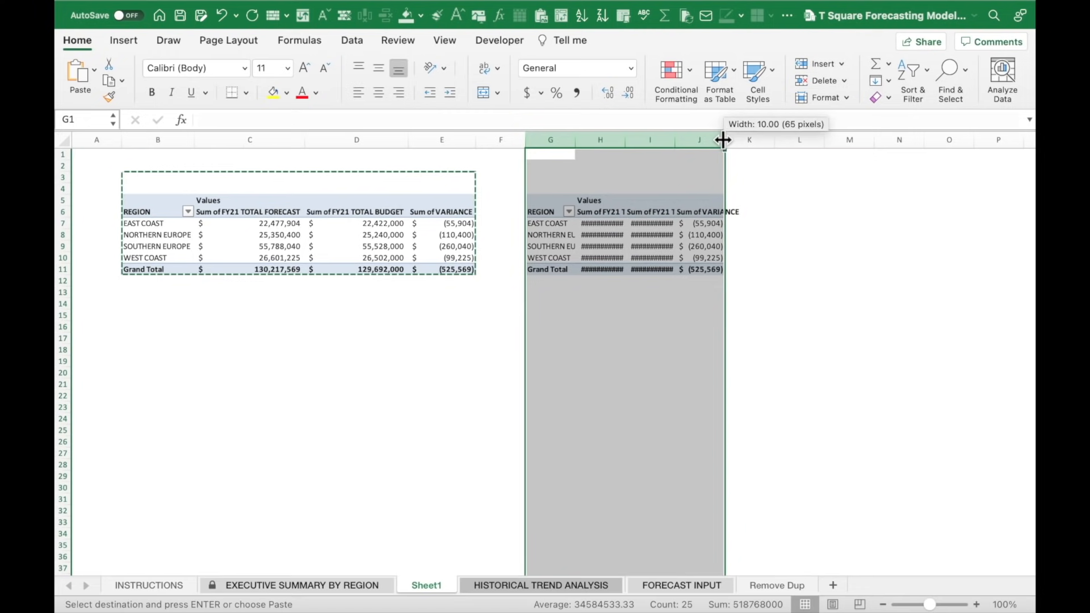
double_click(724, 139)
click(648, 325)
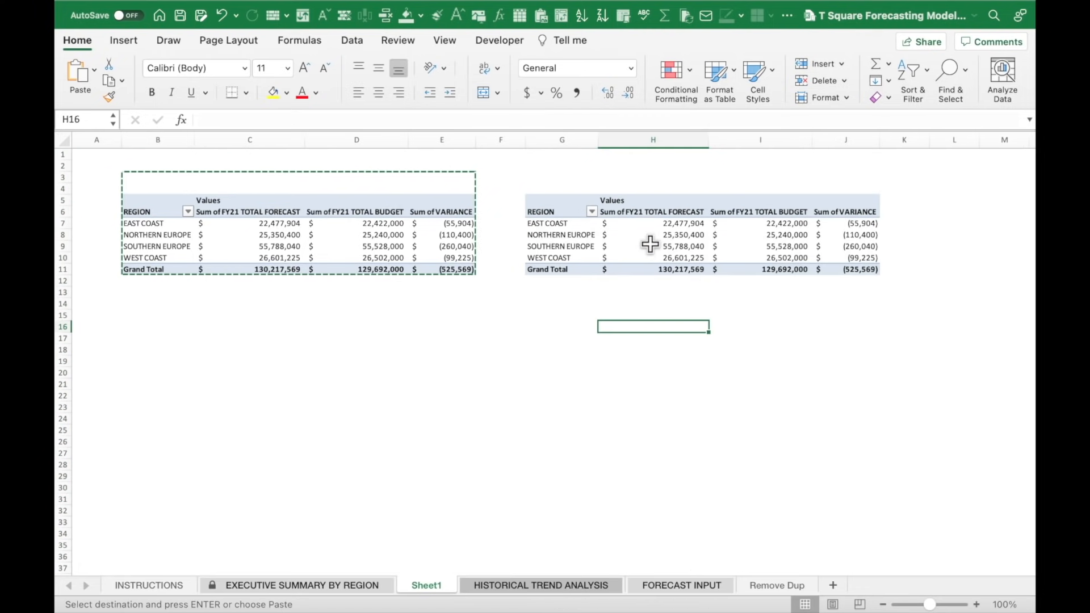
key(Escape)
click(570, 223)
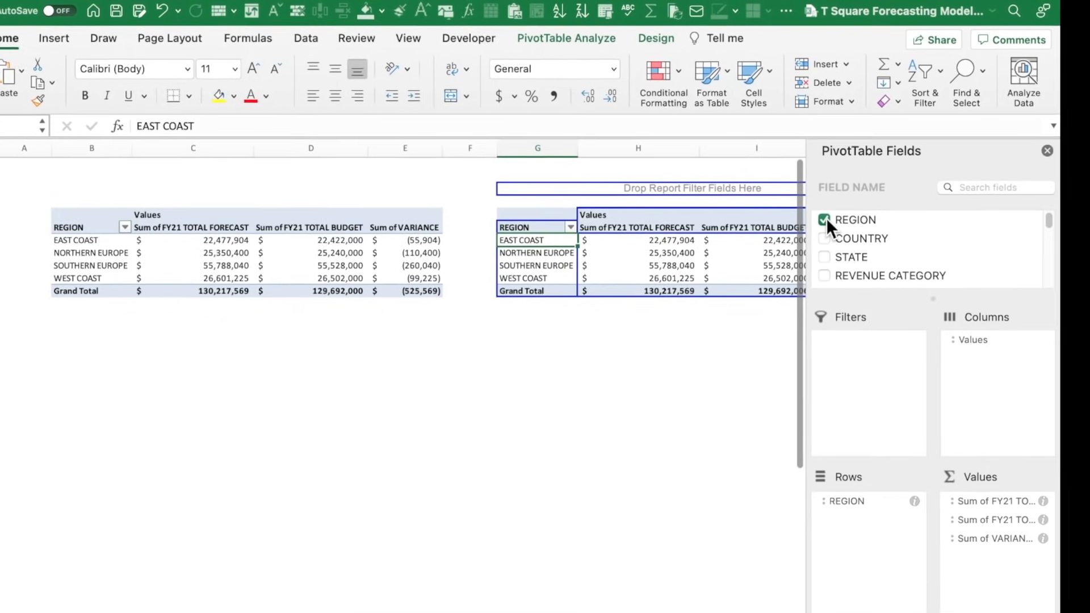
Replace REGION with COUNTRY in the copied pivot's rows, listing seven countries.
click(827, 233)
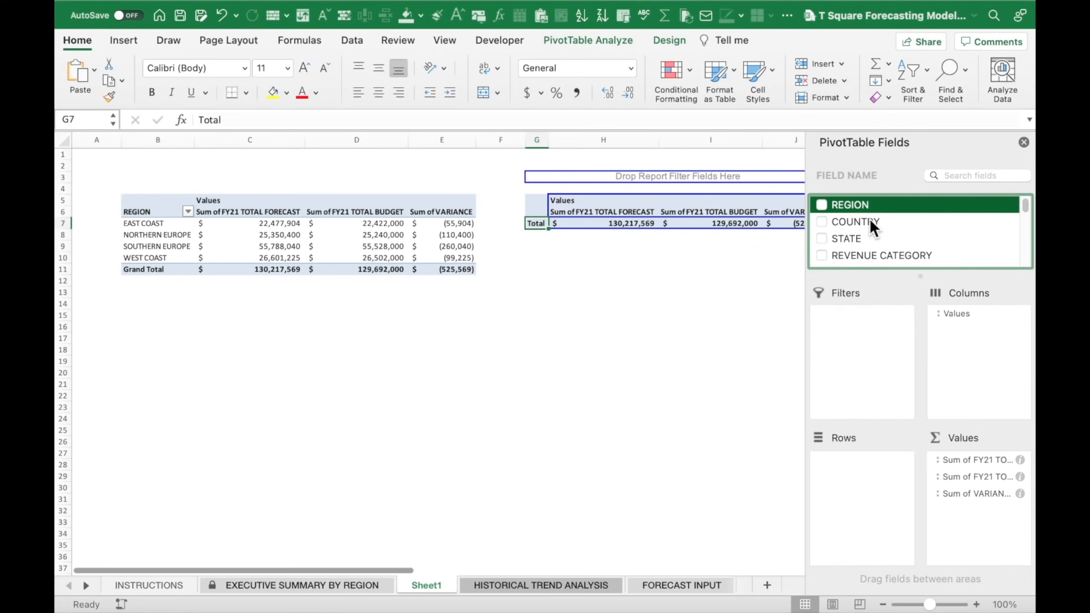
drag(867, 224, 871, 469)
click(685, 431)
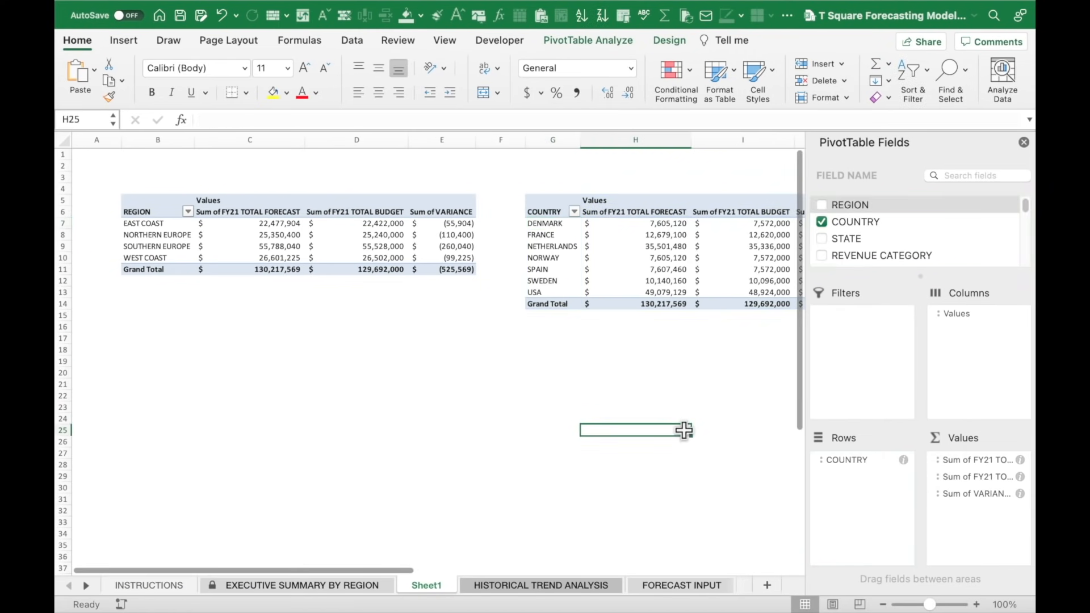
click(571, 140)
click(488, 165)
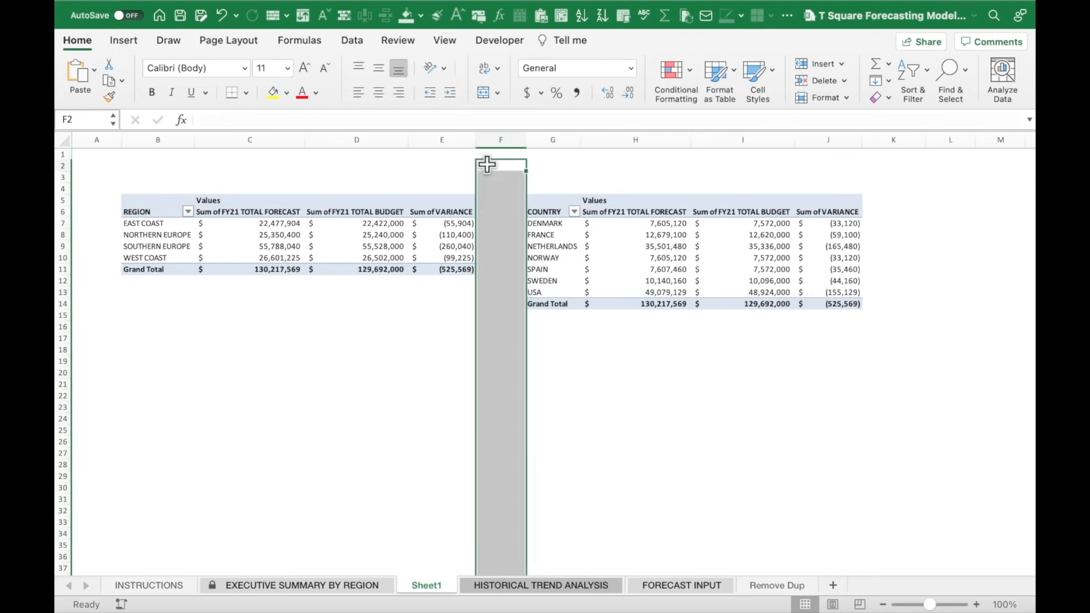
click(151, 338)
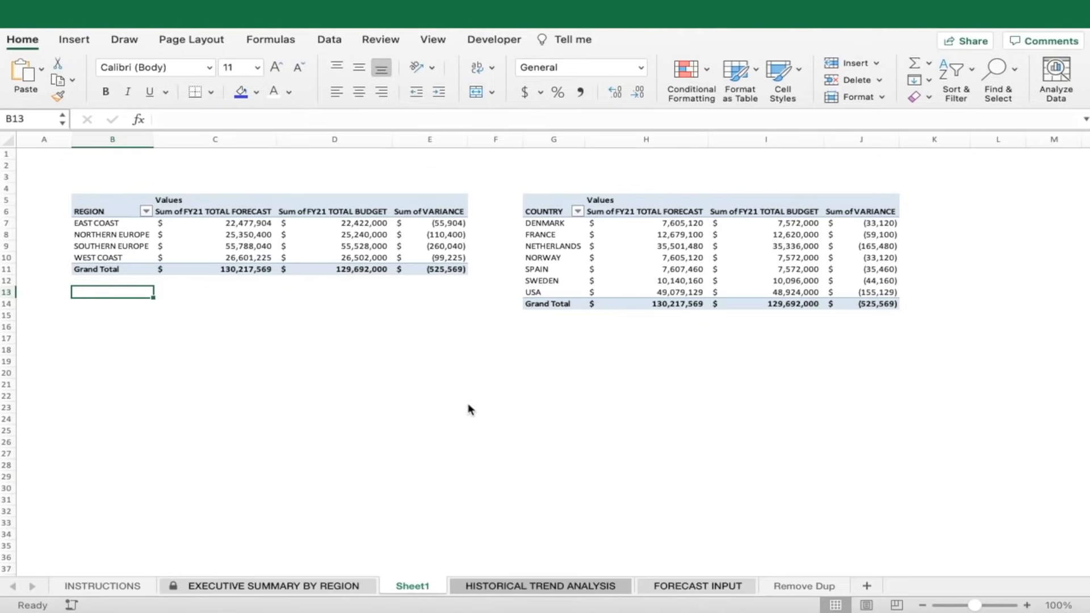
Rename the Sheet1 tab to 'Dashboard (Basic)'.
click(463, 359)
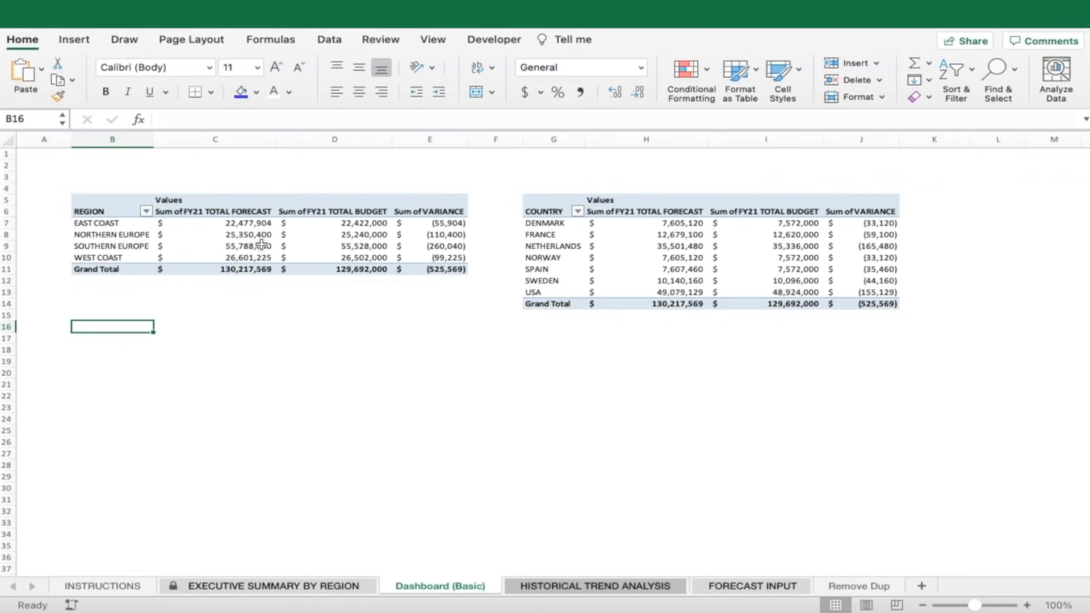
click(204, 246)
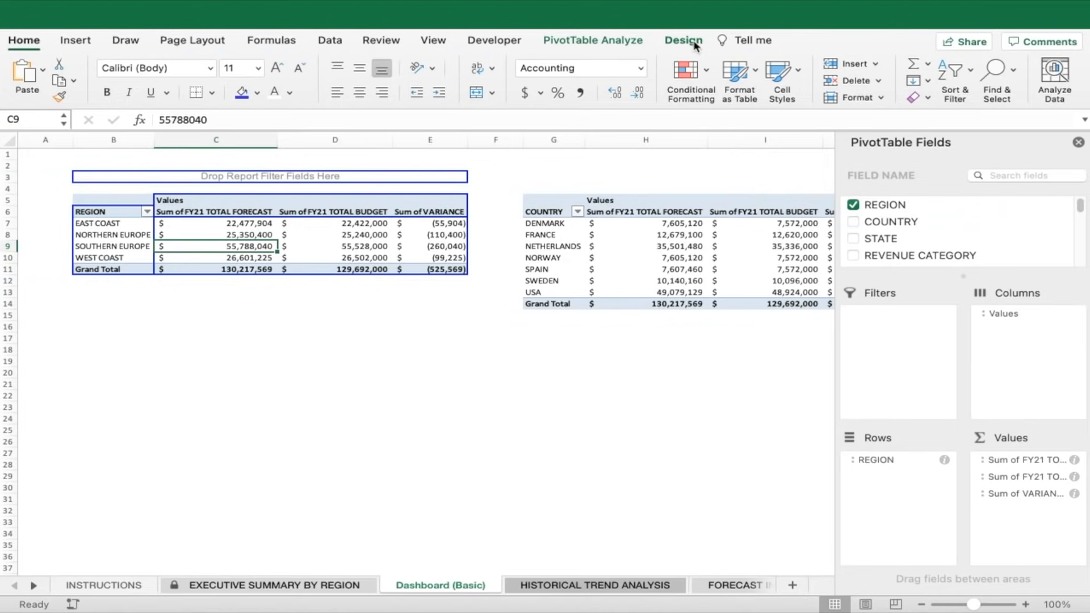
click(693, 44)
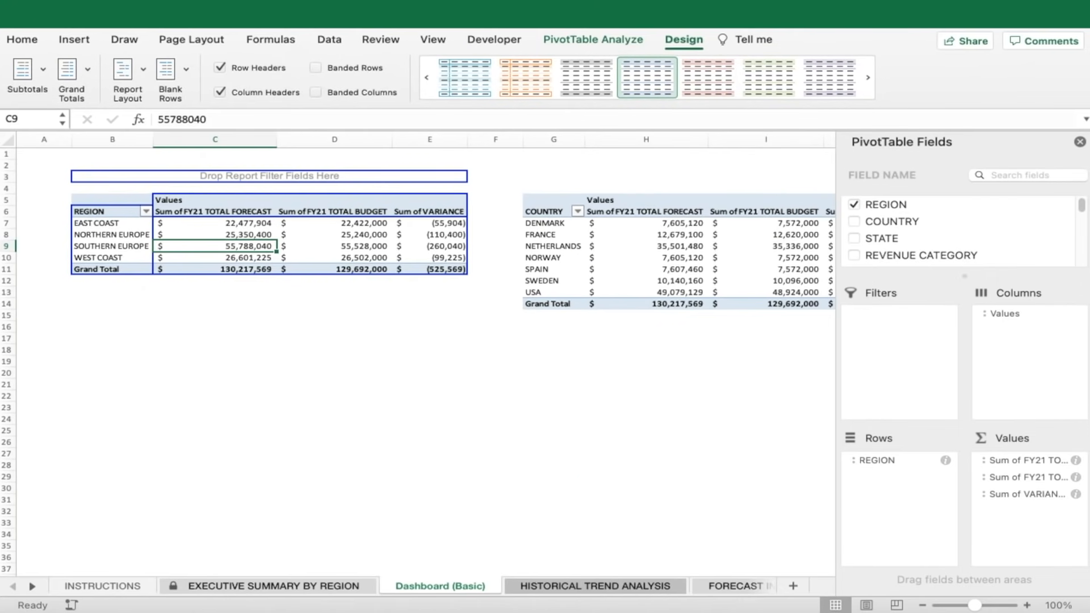
Apply the dark red PivotTable style to the region pivot, then the country pivot.
click(368, 321)
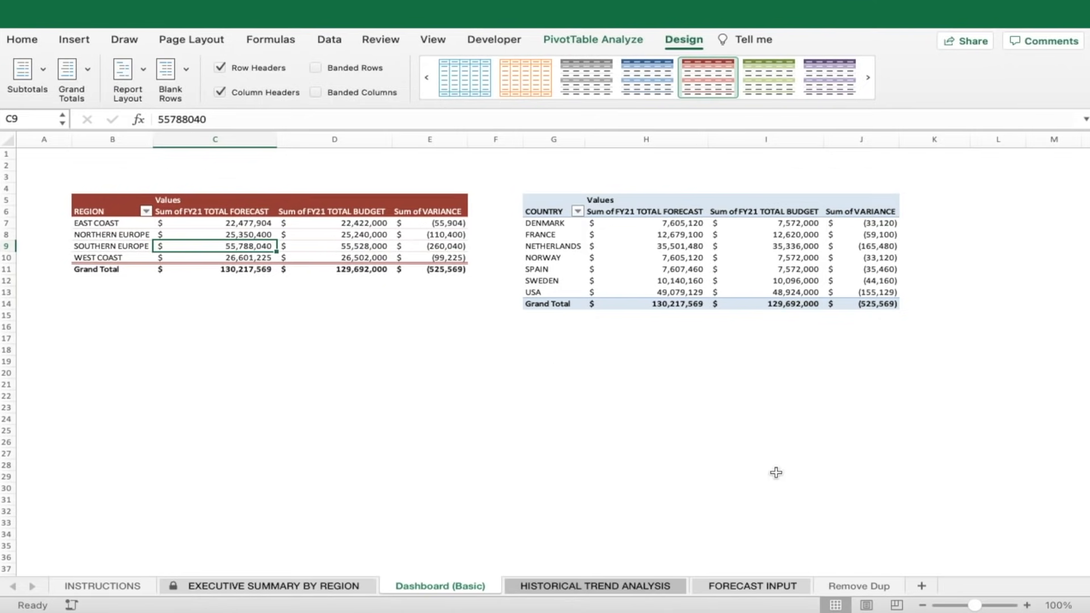
click(1028, 605)
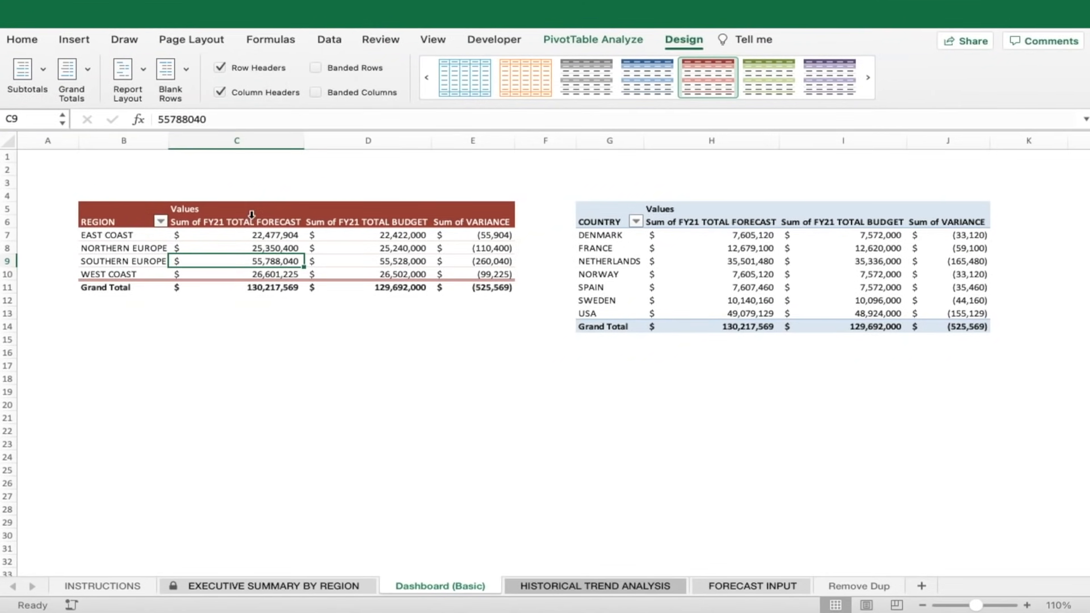
click(692, 258)
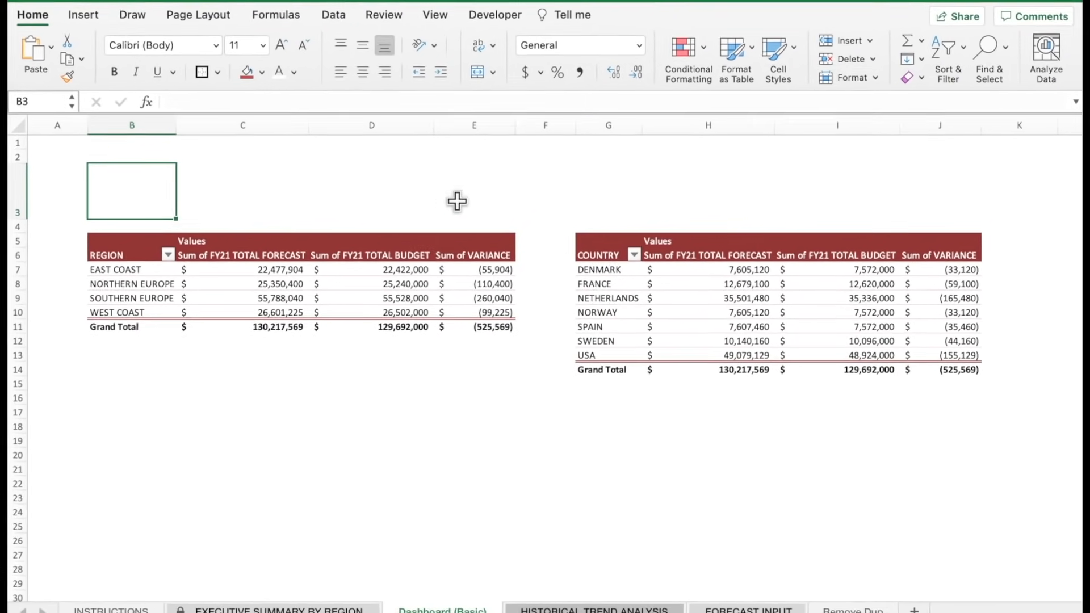
shift+click(479, 194)
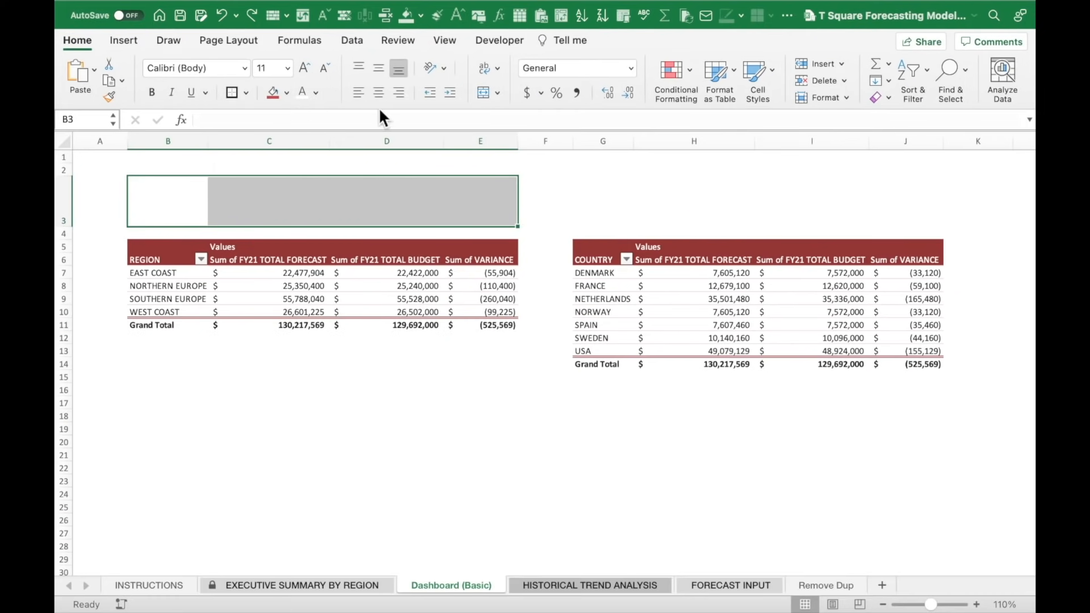
Wrap and merge-centre B3:E3, then enter the title T SQUARE REVENUE BY REGION.
click(500, 66)
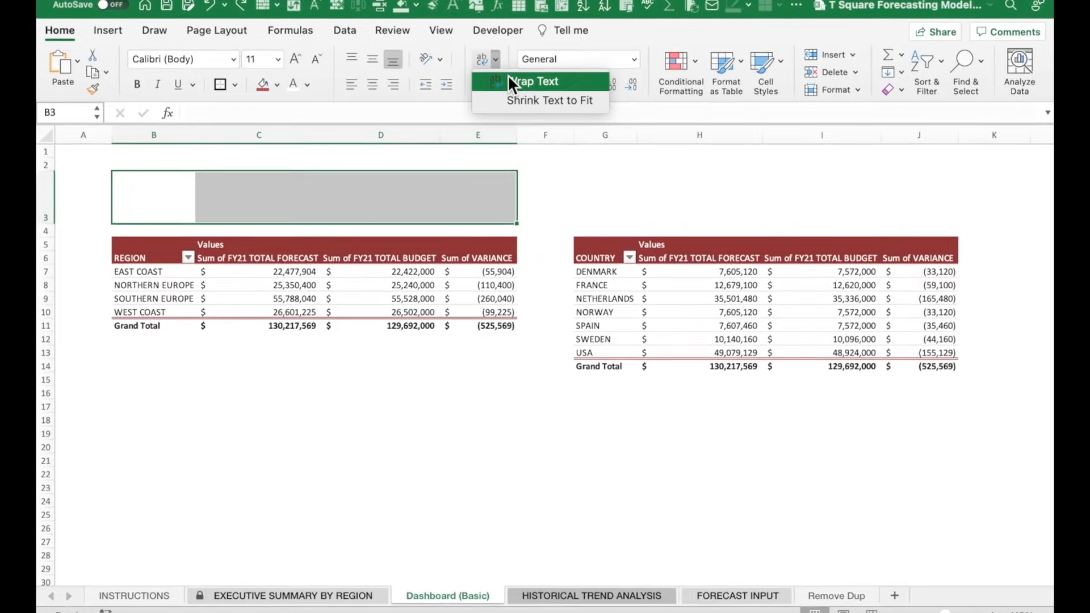
click(506, 74)
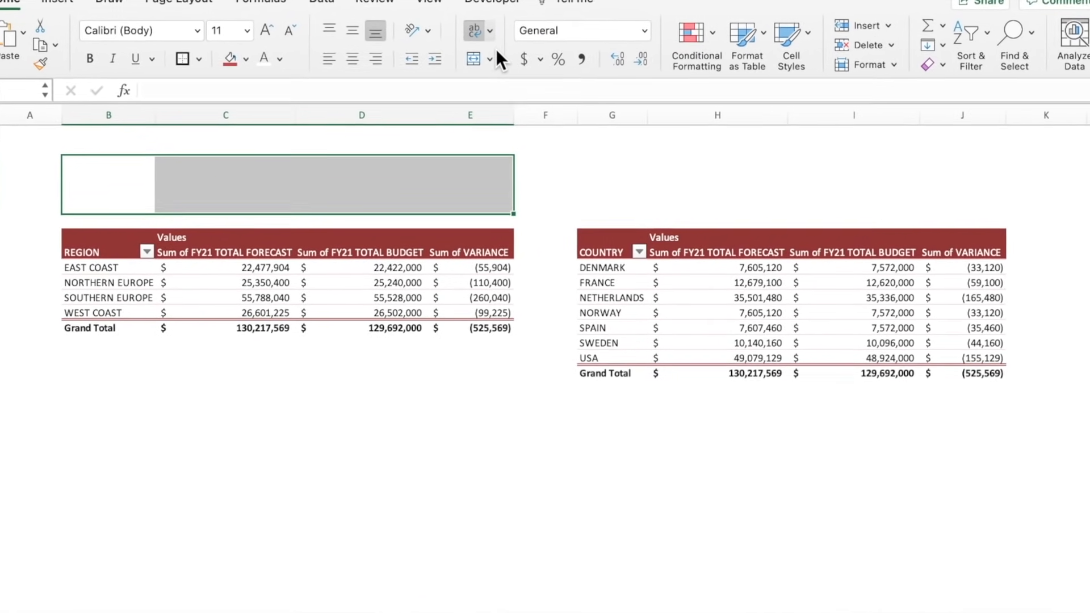
click(489, 54)
click(502, 73)
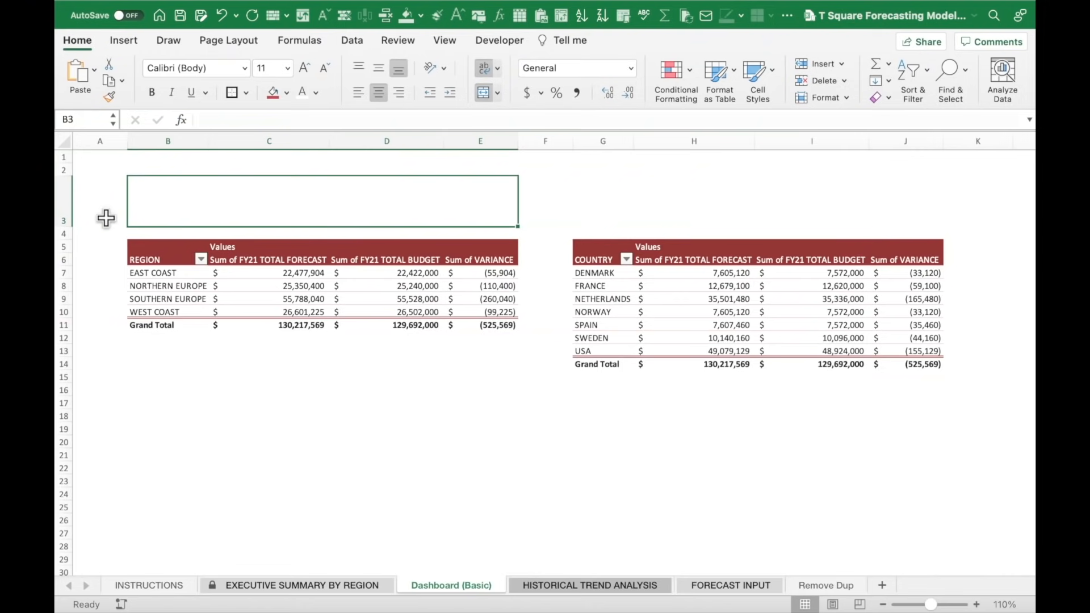
click(64, 208)
click(211, 209)
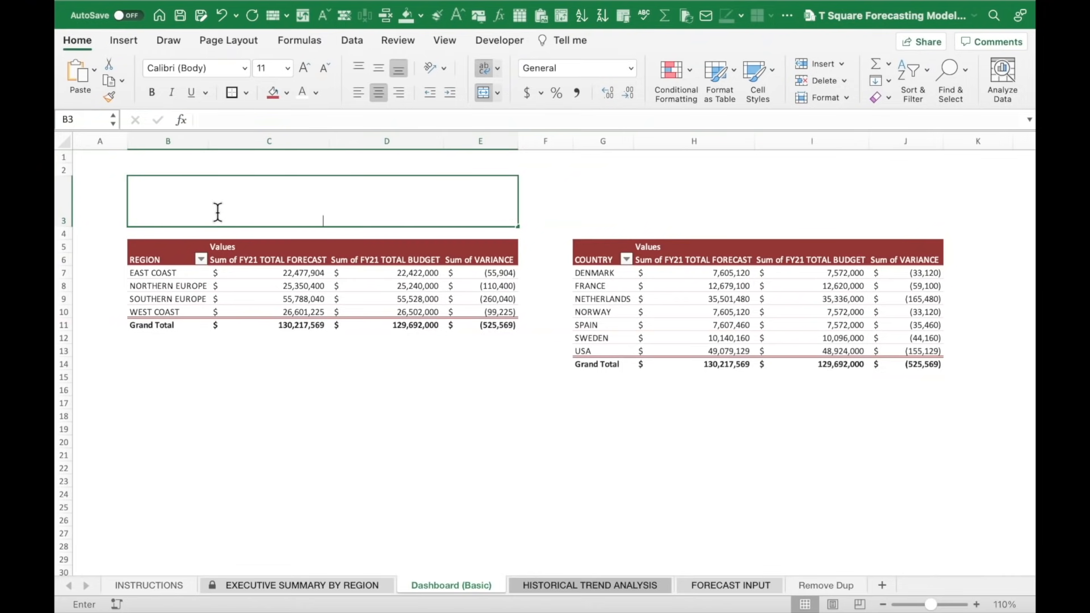
double_click(216, 212)
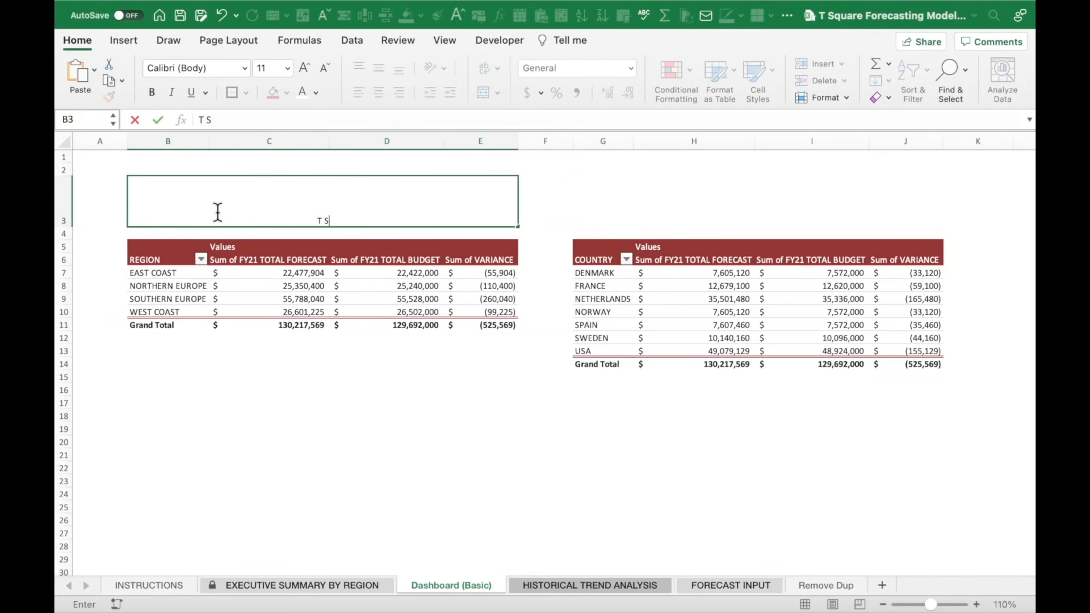
text(T SQUARE REVENUE)
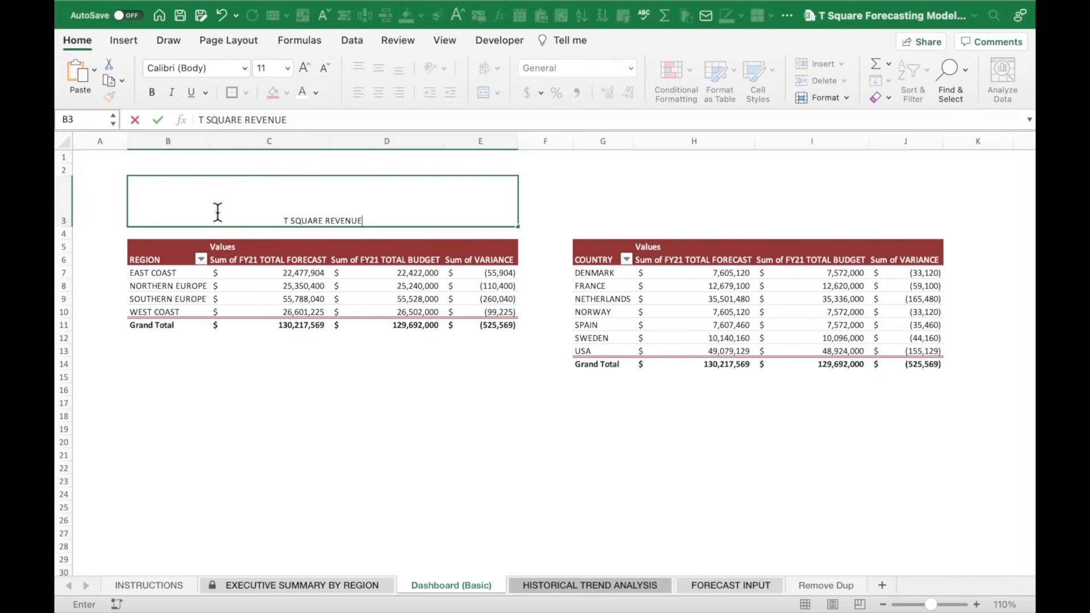
text( BY REGION)
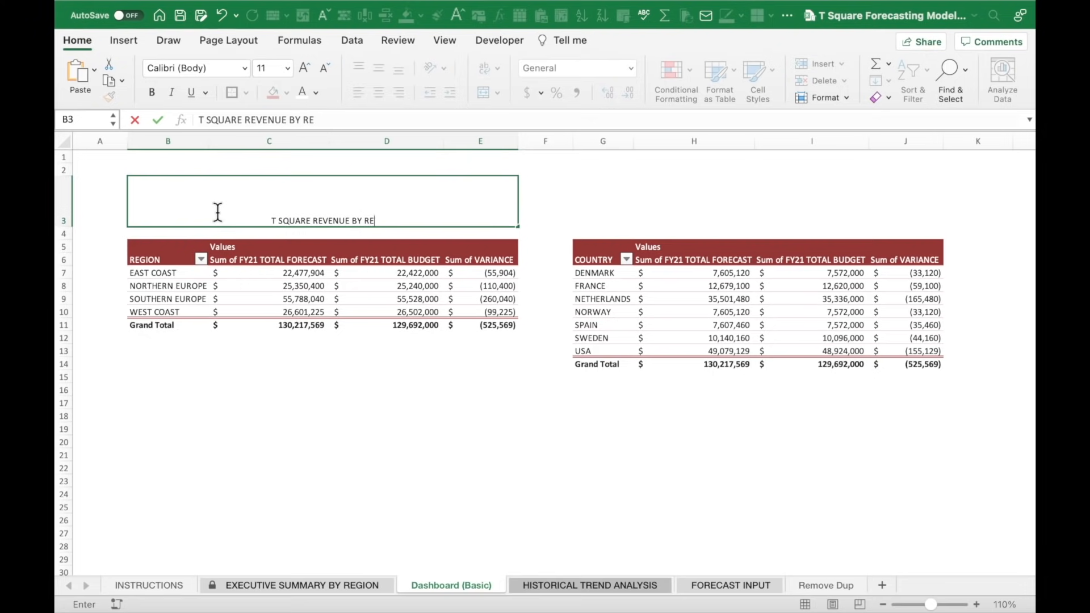
key(Return)
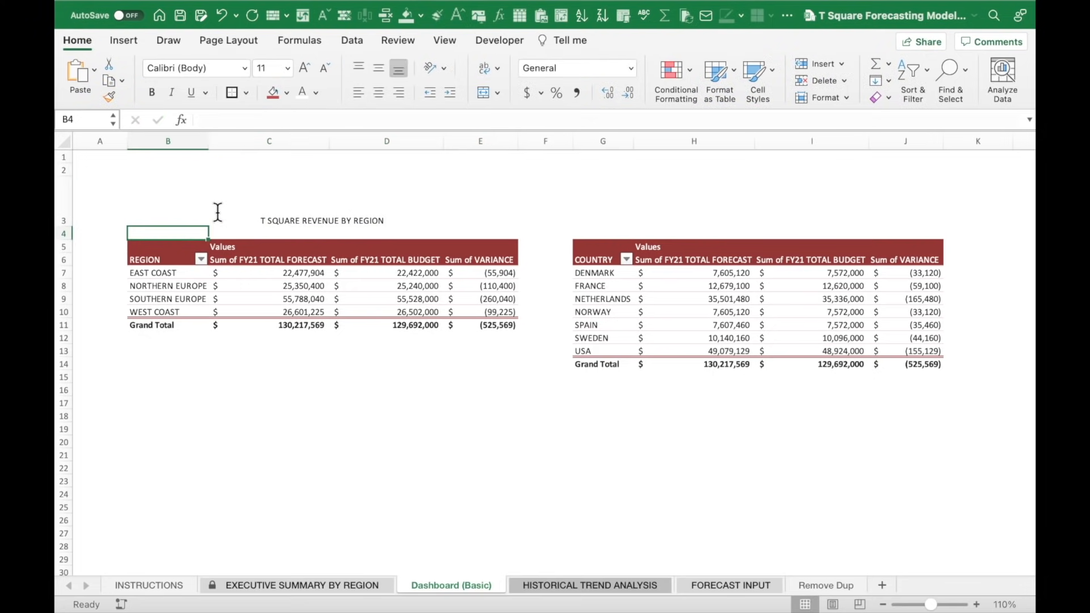
Format the title as white Impact 16, middle-aligned, with a border and red fill.
click(217, 212)
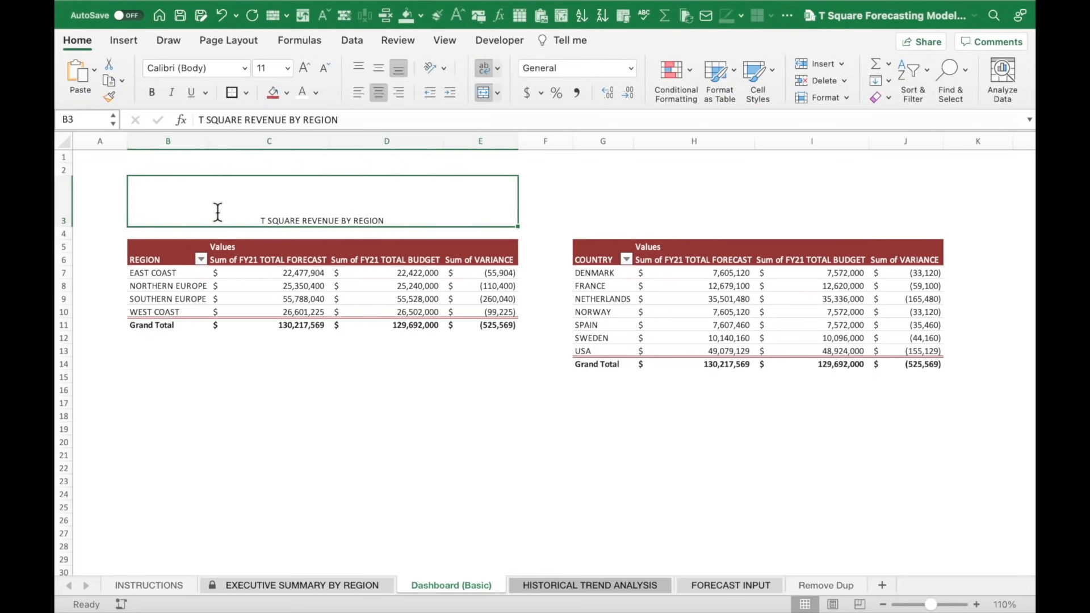
click(287, 68)
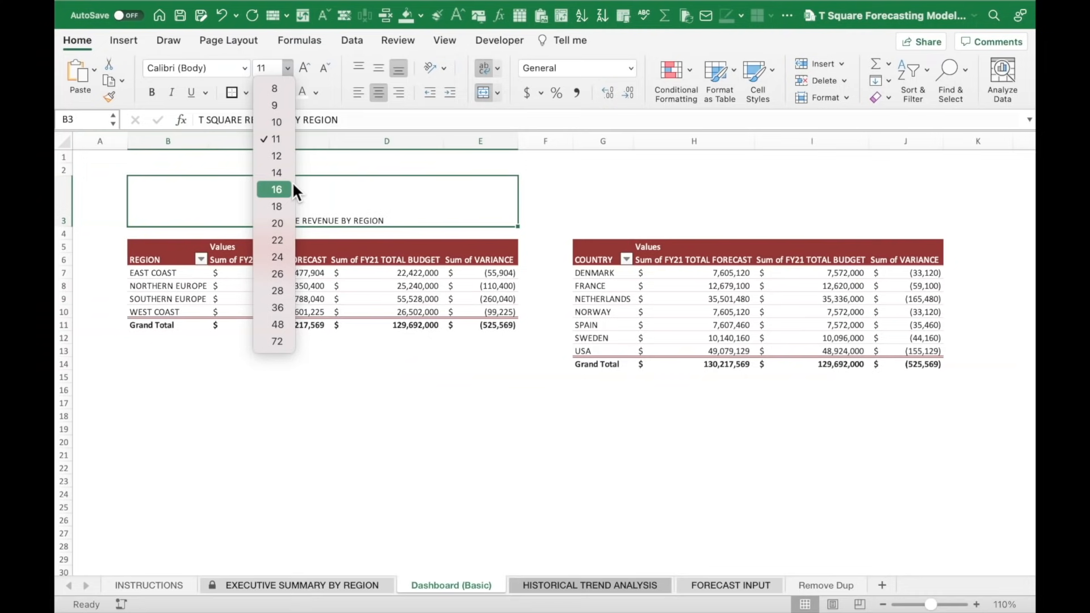
click(276, 189)
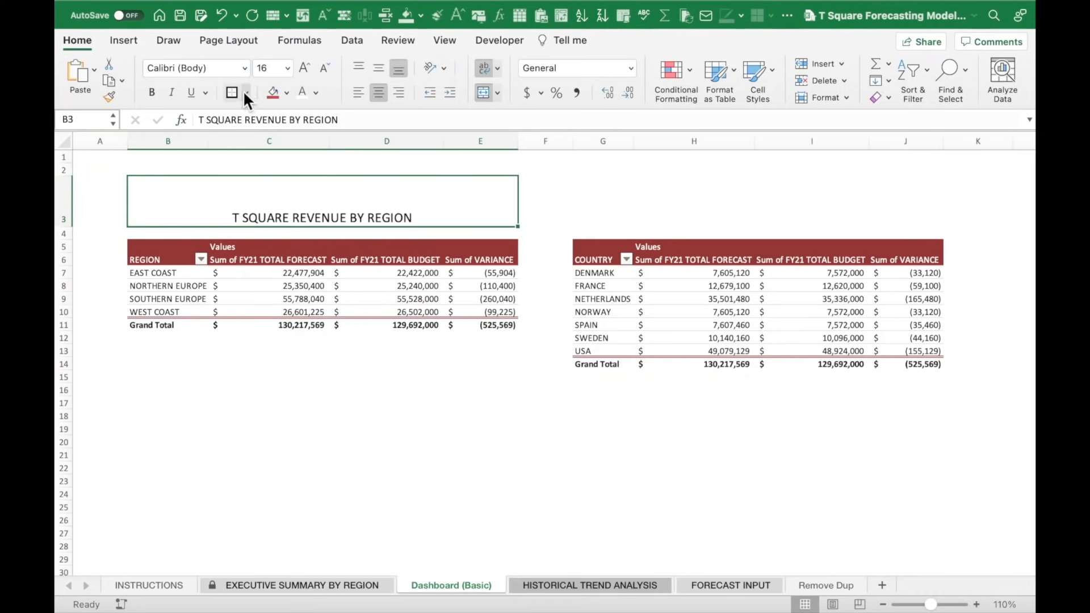
click(377, 66)
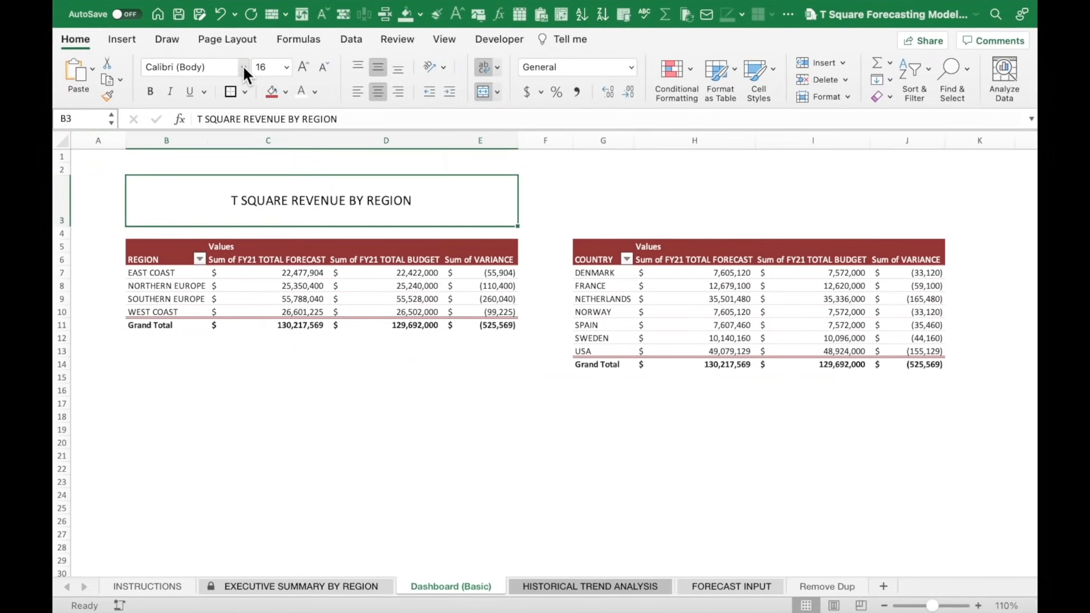
click(244, 68)
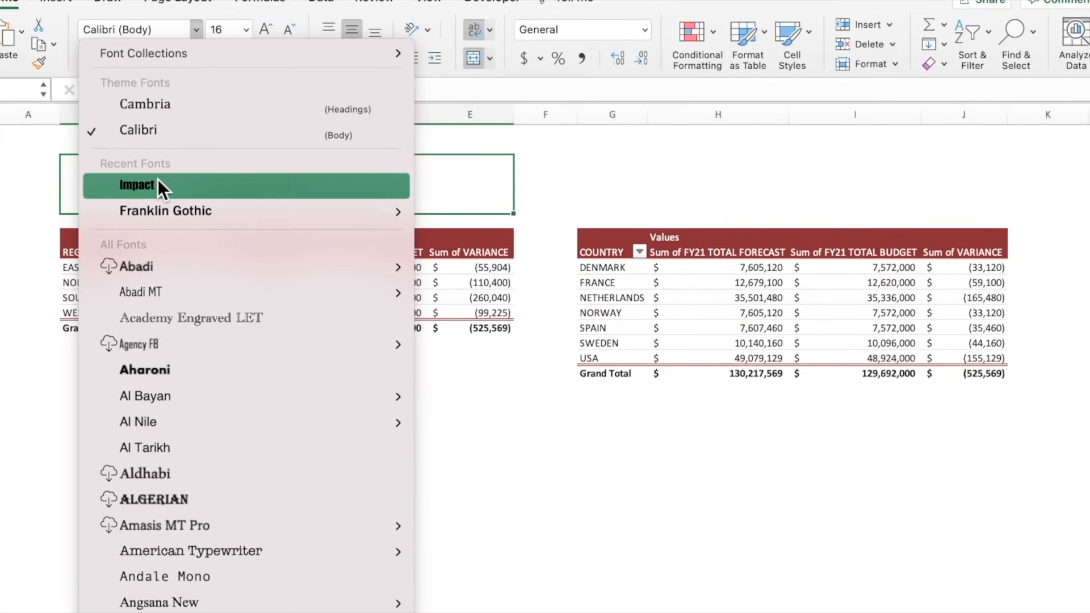
click(158, 183)
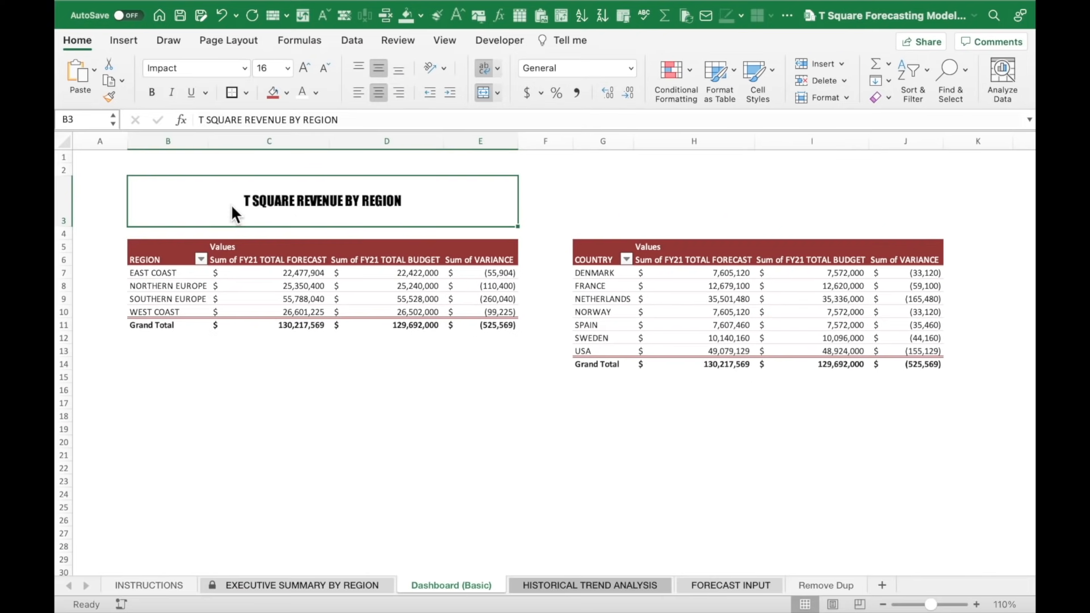
click(232, 92)
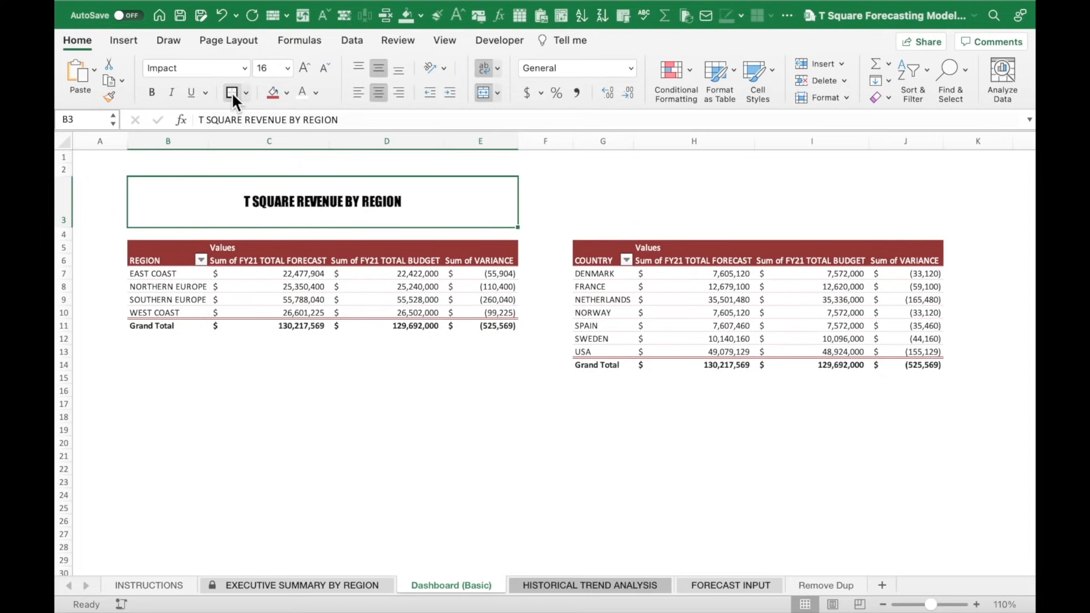
click(274, 92)
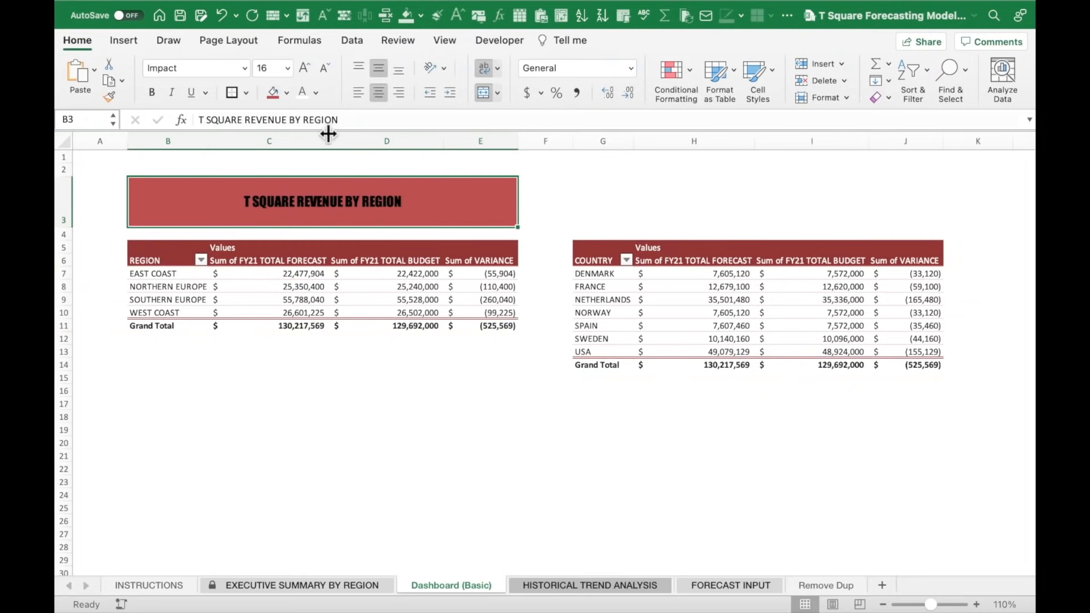
click(302, 91)
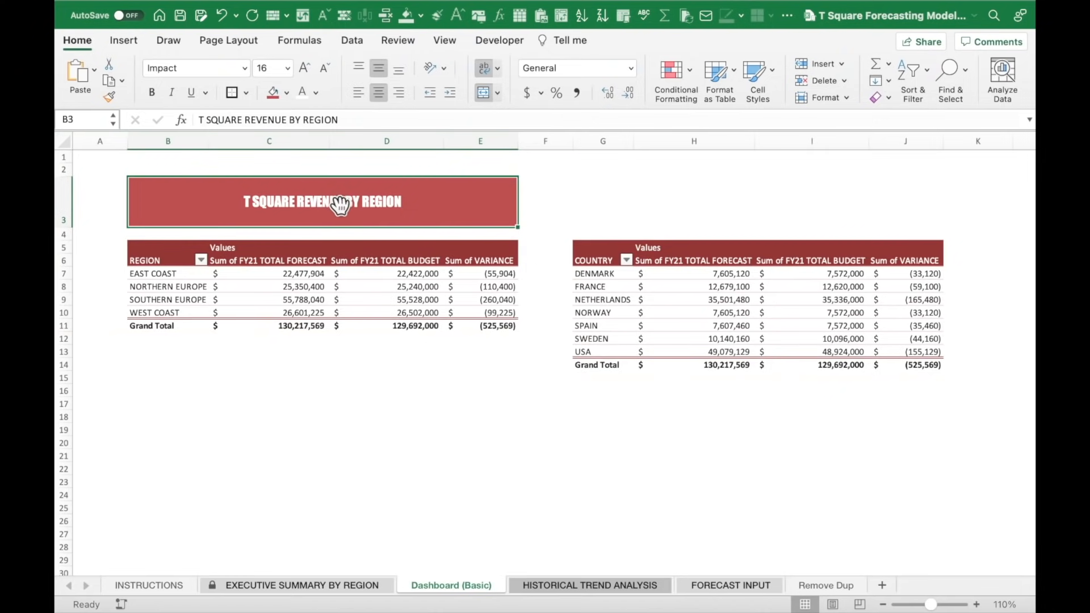
click(113, 222)
click(232, 203)
Copy the red B3 banner into G3 above the country table.
key(super+c)
click(588, 203)
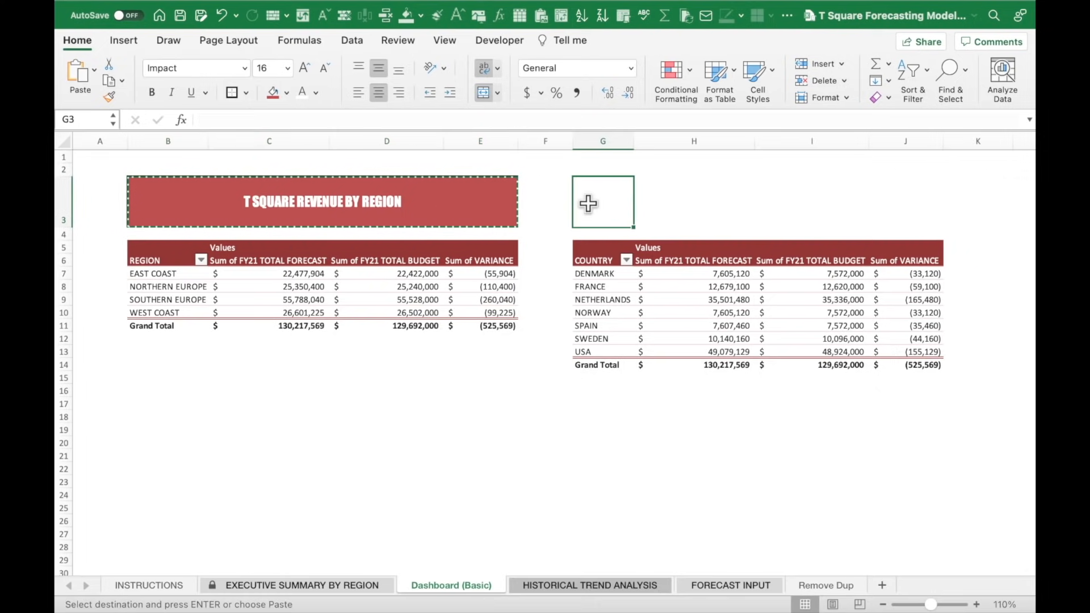
key(super+v)
key(Escape)
click(538, 182)
click(674, 201)
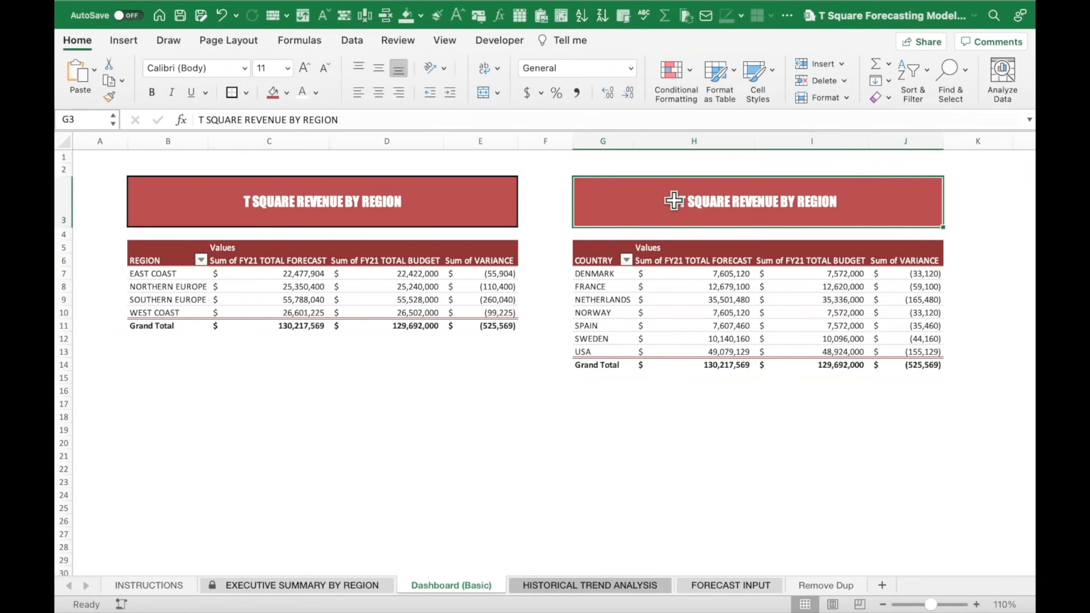
Change the copied banner's text to T SQUARE REVENUE BY COUNTRY.
click(356, 119)
key(BackSpace)
key(BackSpace)
key(BackSpace)
key(BackSpace)
key(BackSpace)
key(BackSpace)
text(COUNTRY)
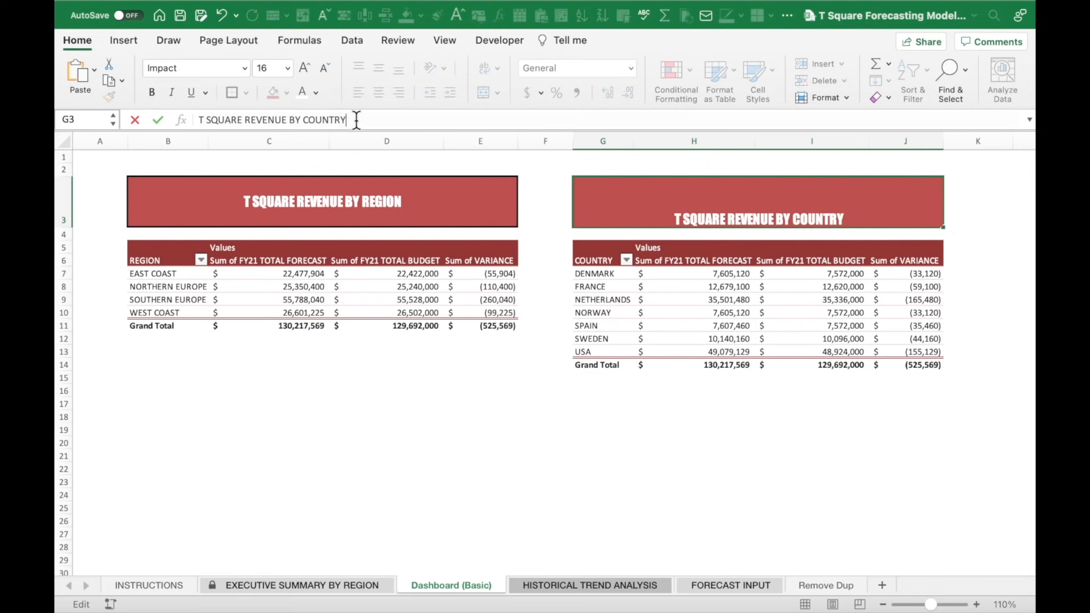
key(Return)
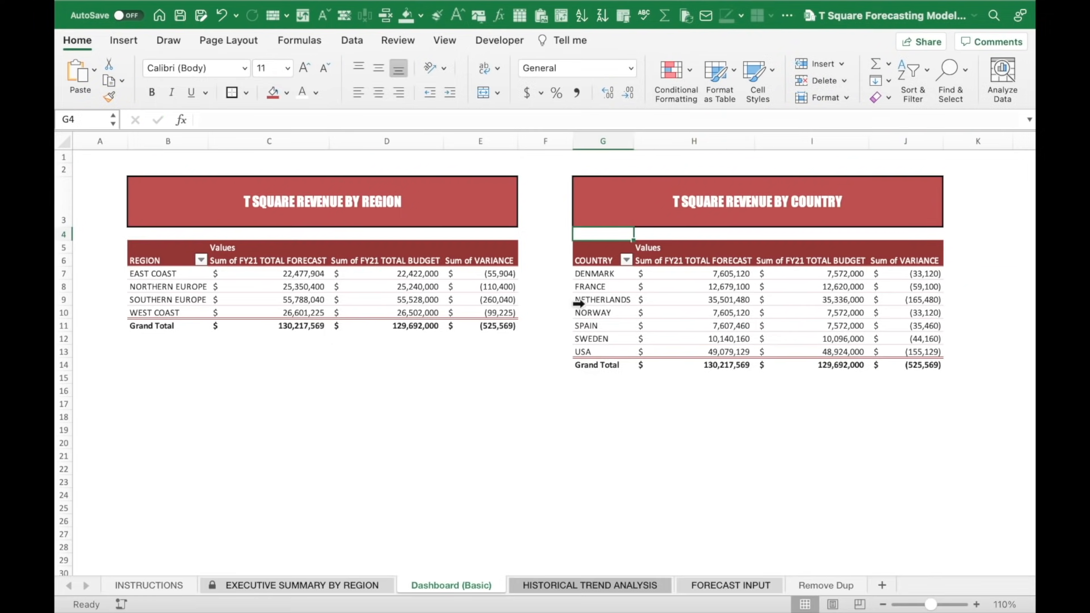
click(401, 436)
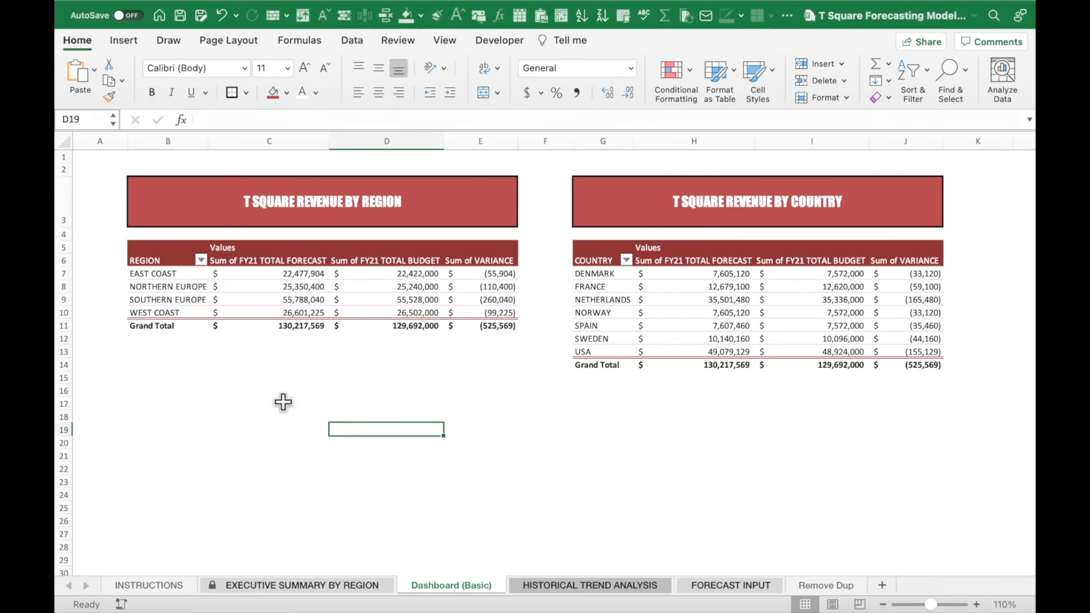
Insert 15 blank rows at the top of the sheet, pushing both PivotTables down.
click(151, 364)
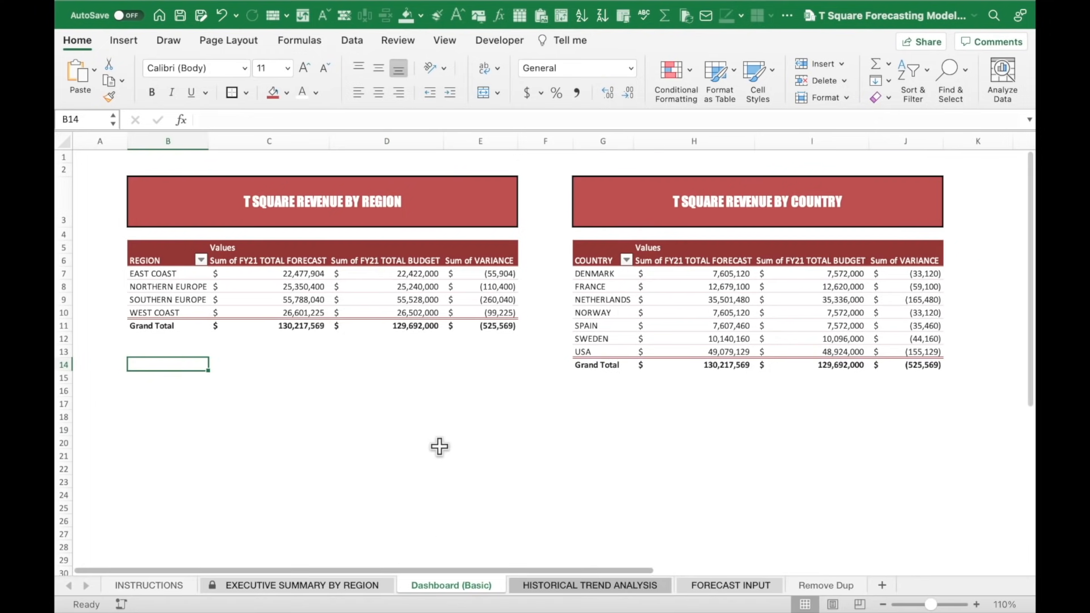
key(Down)
key(Down)
key(Down)
key(Down)
key(Down)
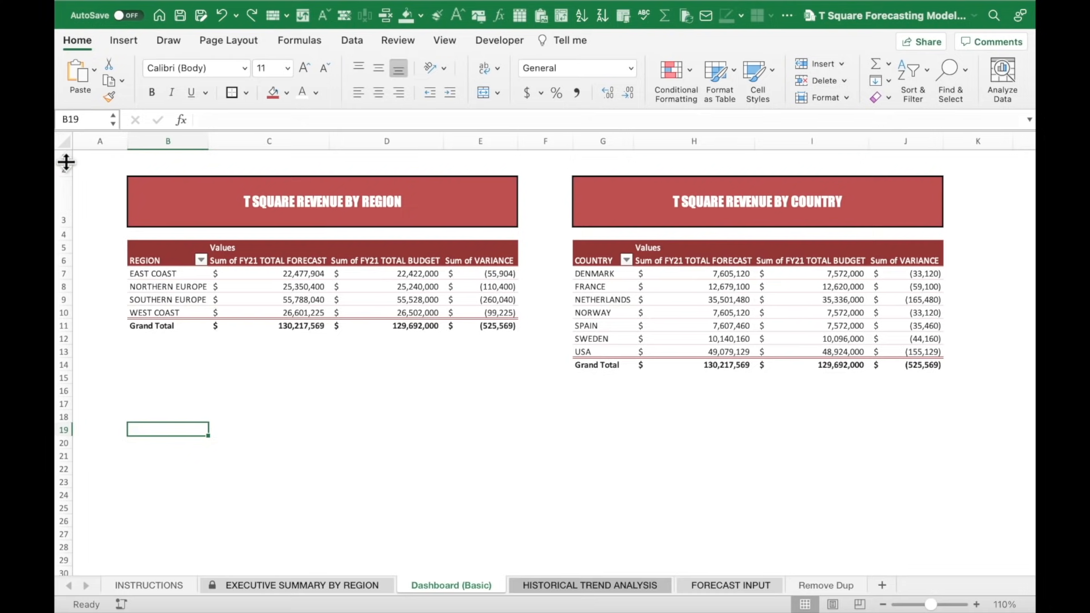
drag(64, 156, 59, 372)
right_click(59, 372)
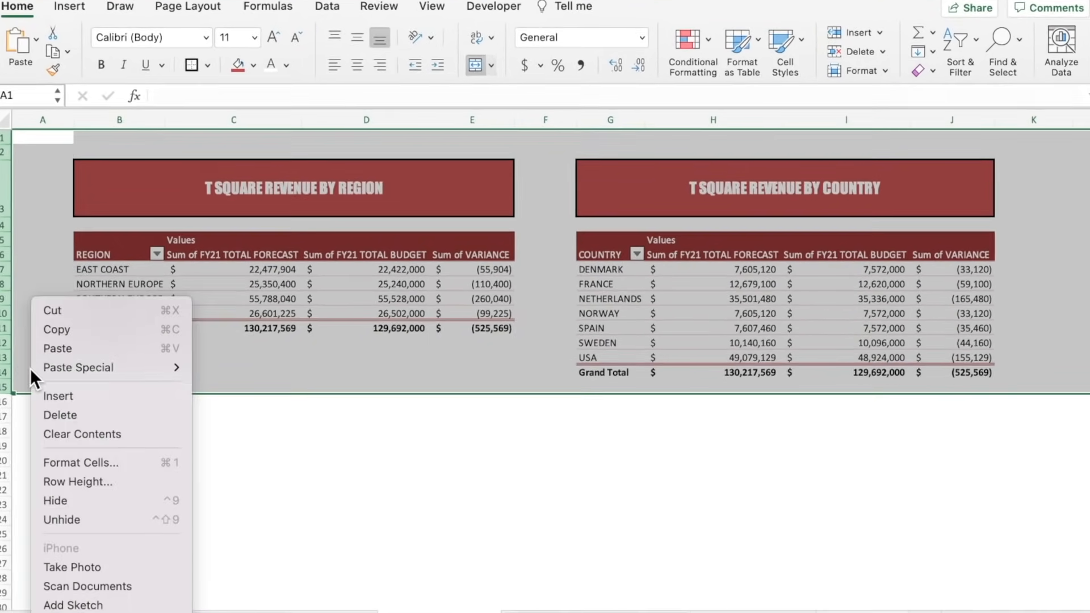
click(27, 402)
click(281, 268)
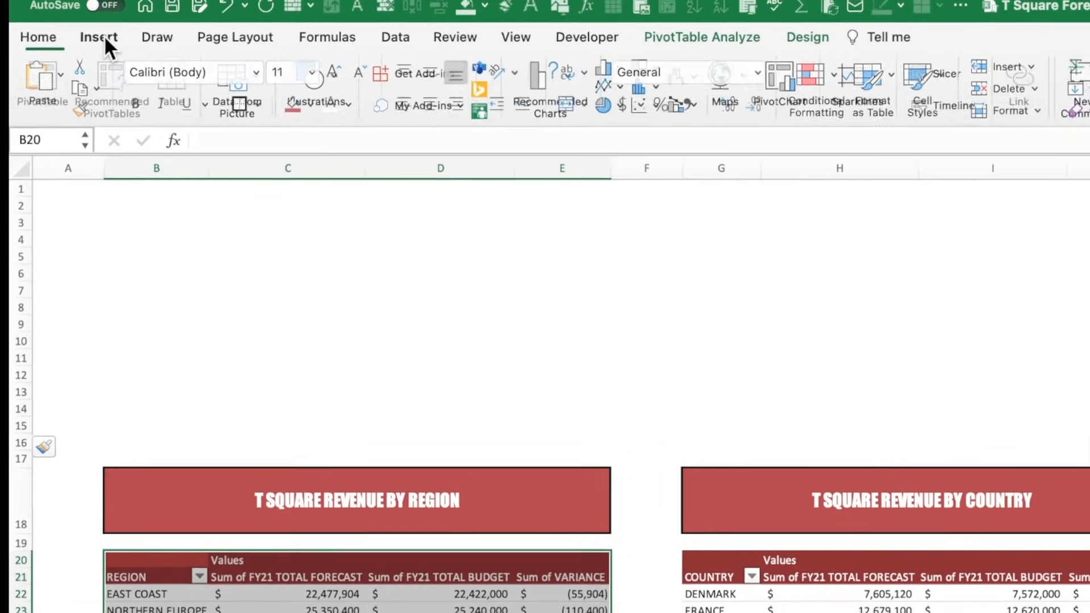
Insert a doughnut PivotChart of the region data and fit it into rows 1–16.
click(120, 53)
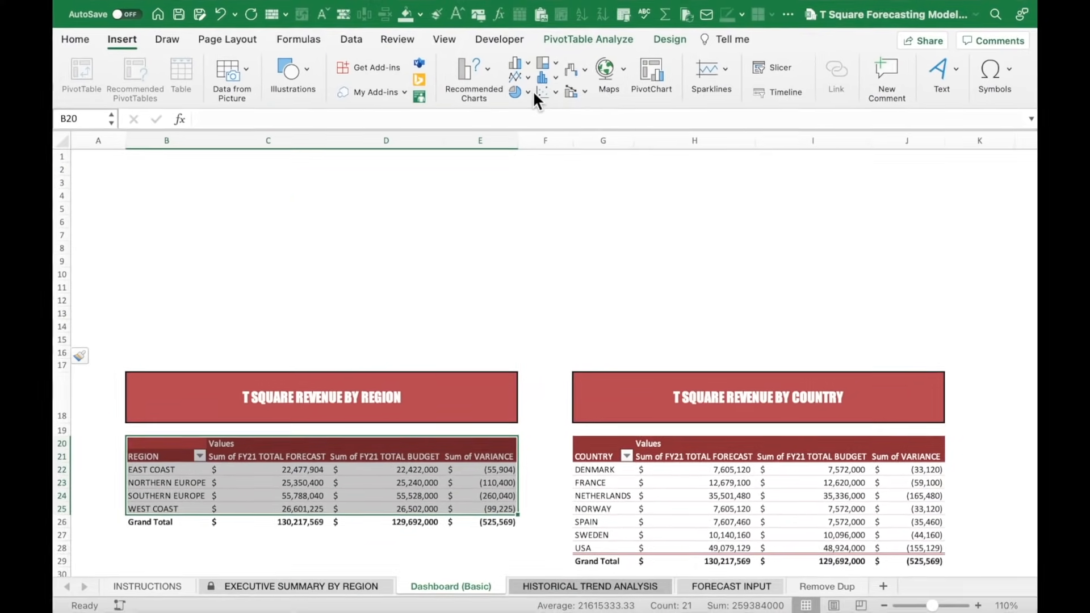
click(528, 91)
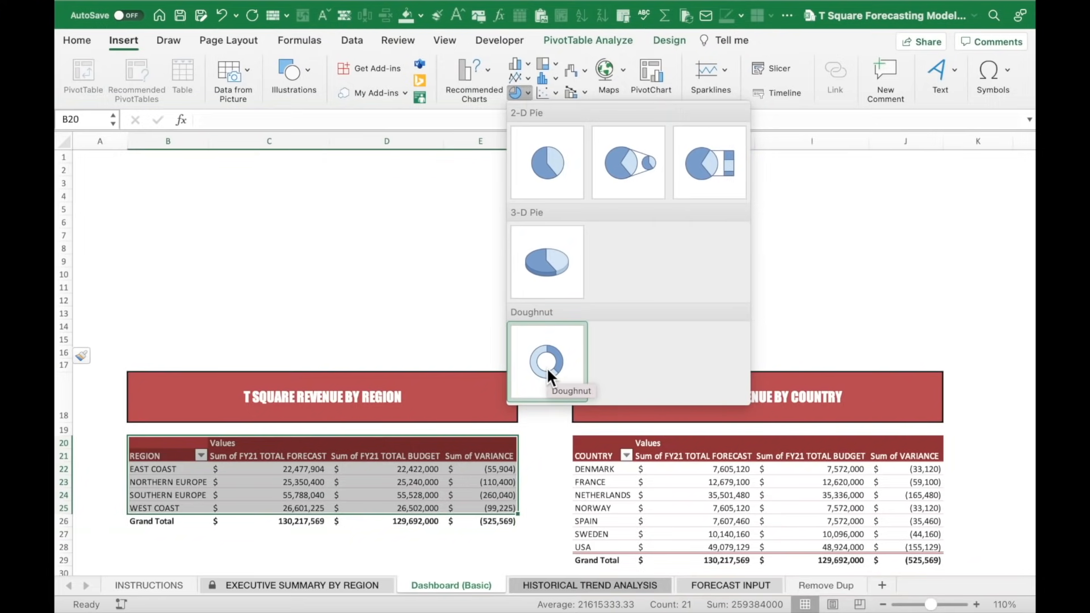
click(547, 367)
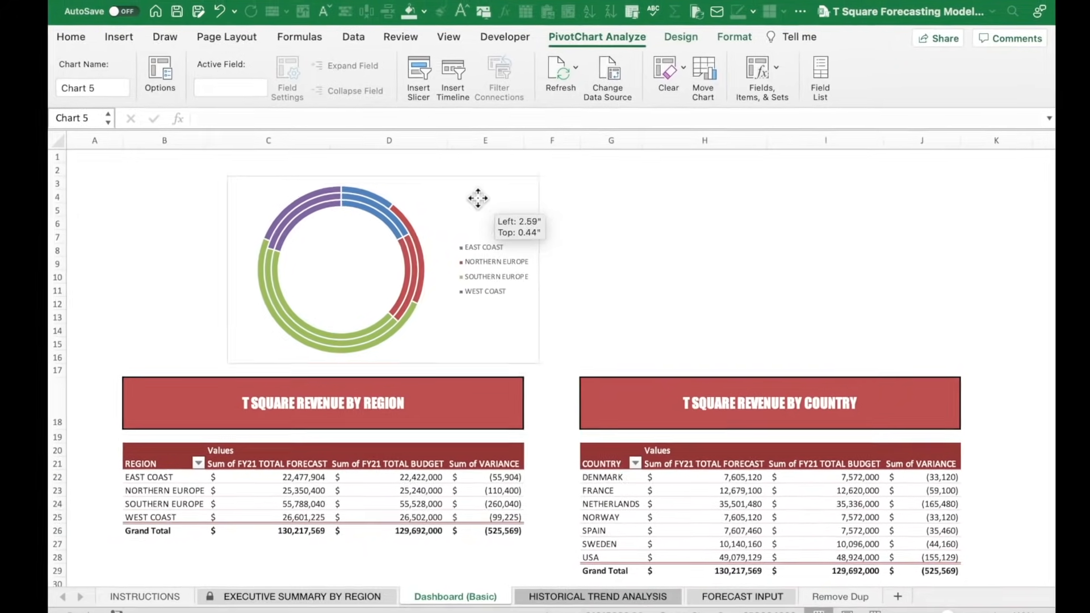
drag(478, 198, 398, 177)
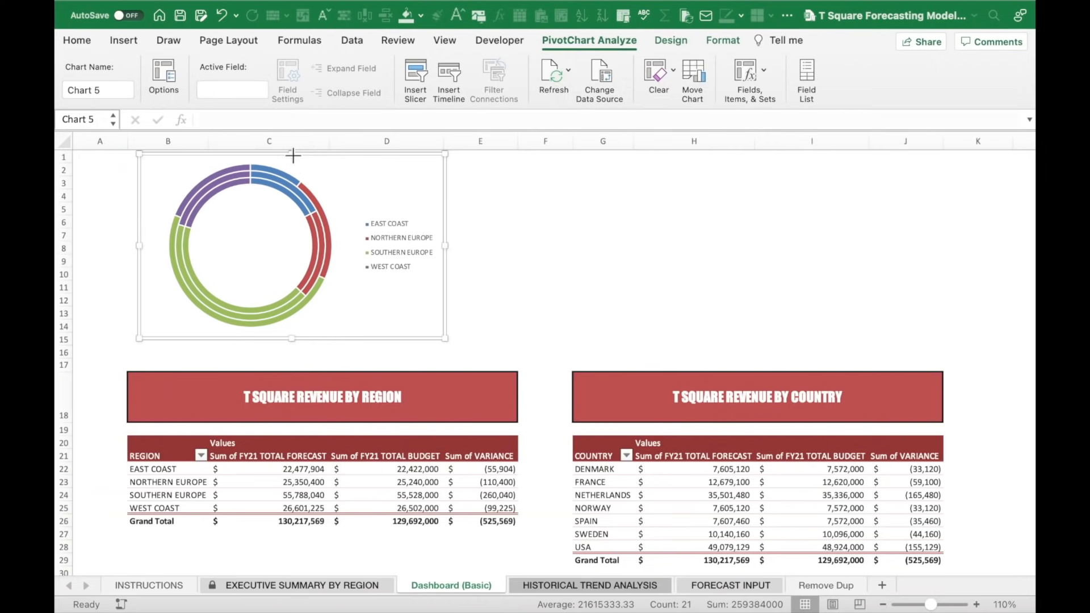
drag(293, 156, 293, 161)
drag(293, 162, 293, 163)
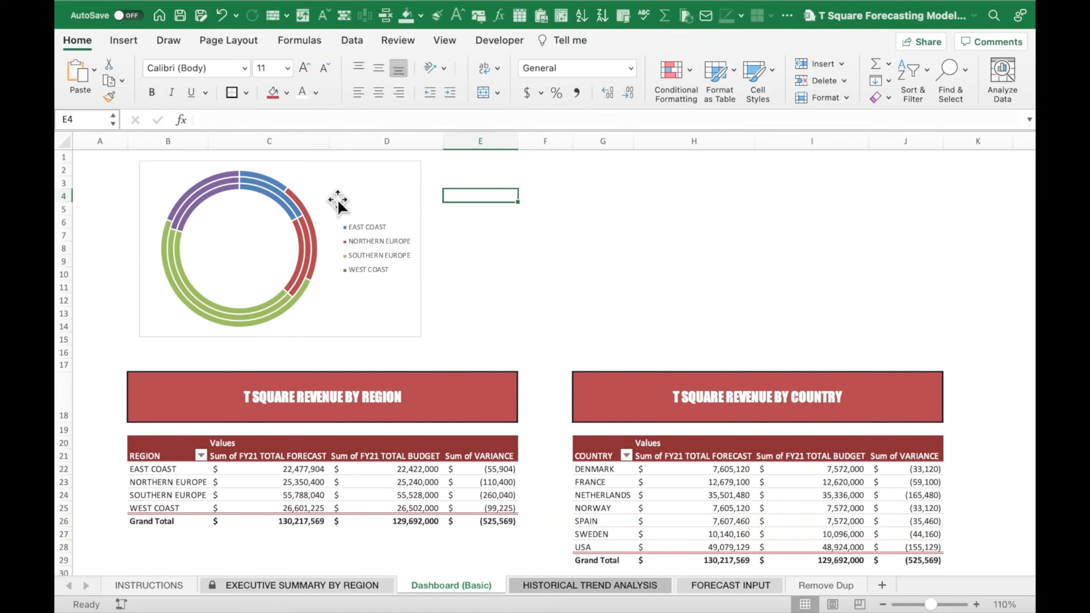
Make the doughnut chart's legend text bold.
click(356, 247)
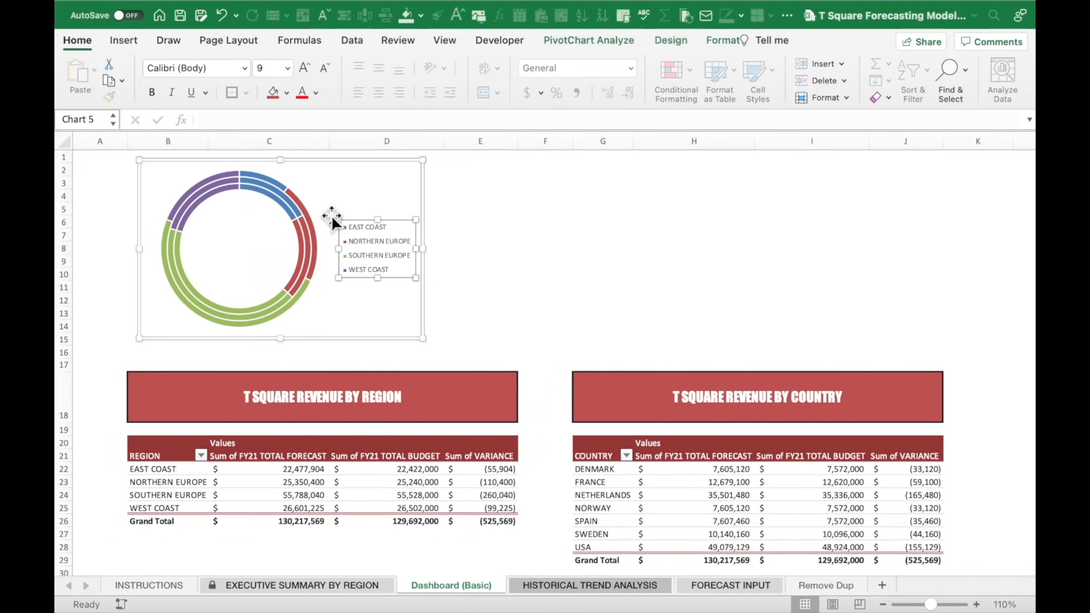
click(150, 91)
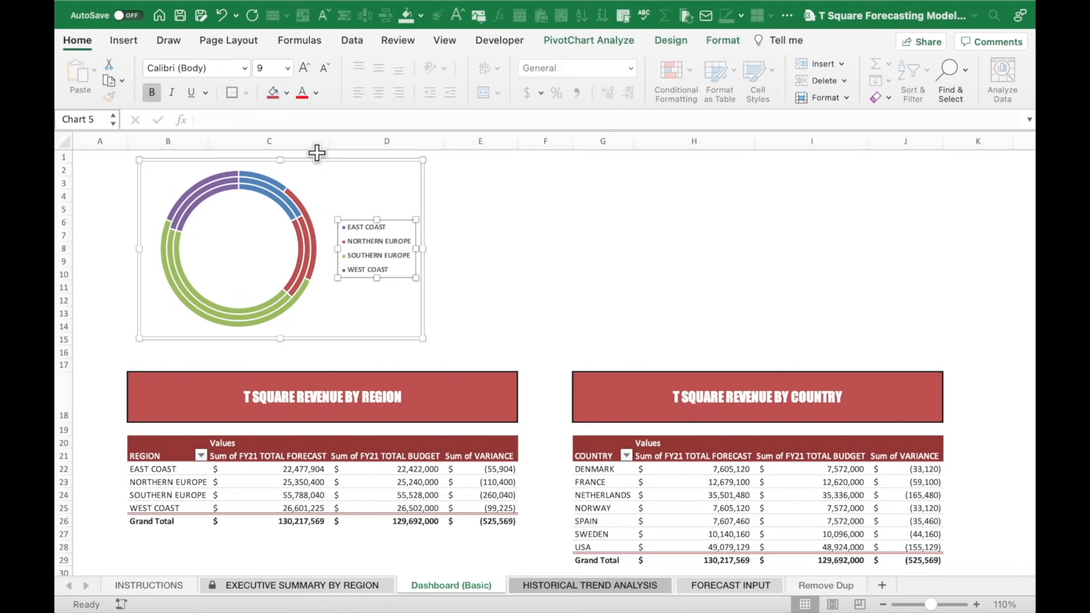
click(498, 210)
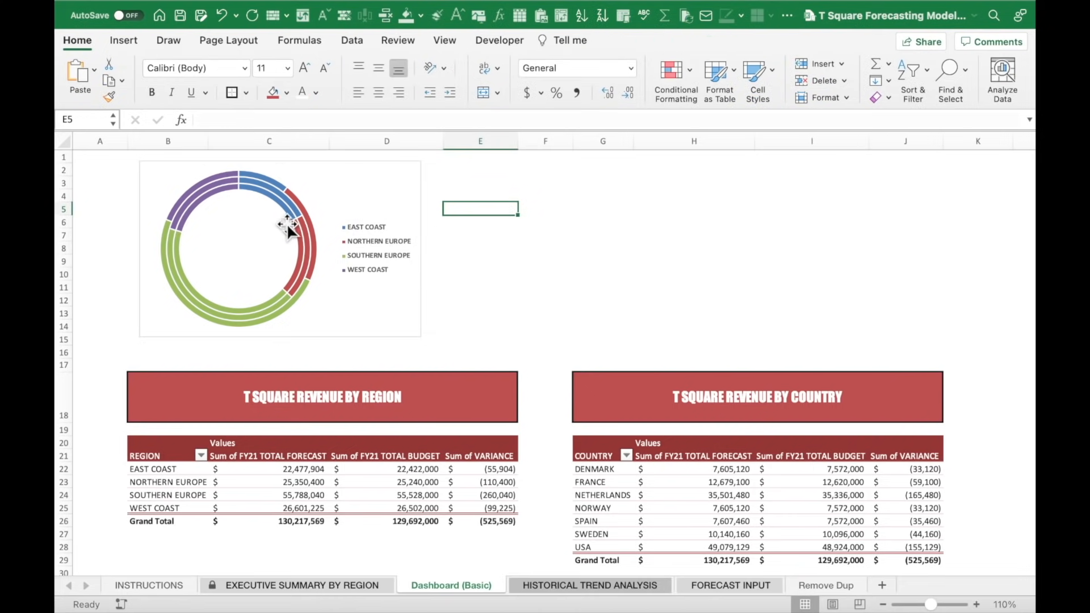
right_click(329, 198)
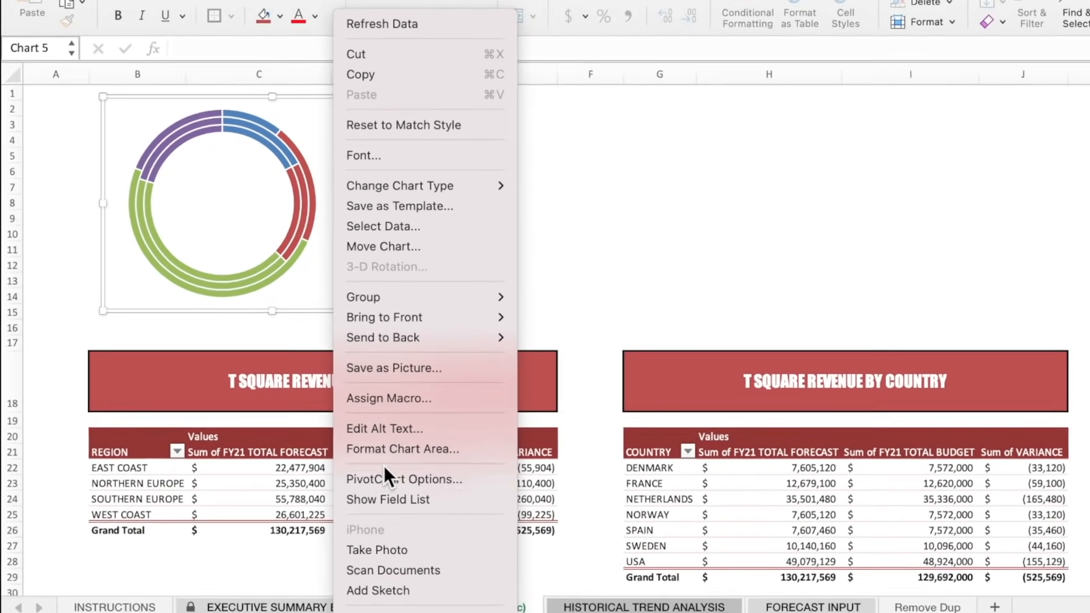
Give the doughnut chart area a gradient fill at 18% transparency with white text.
click(390, 449)
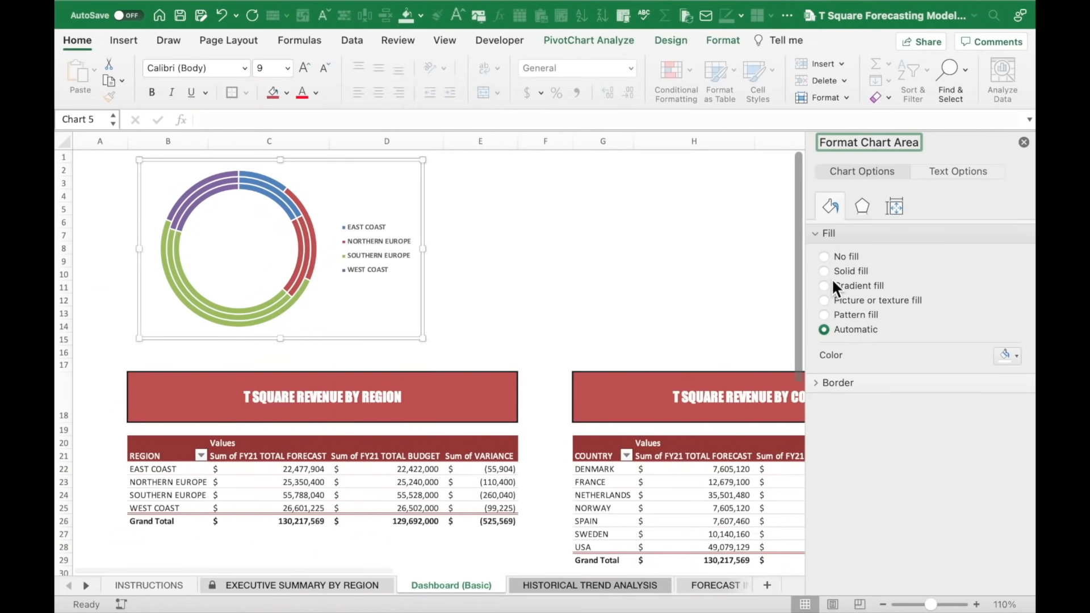
click(831, 284)
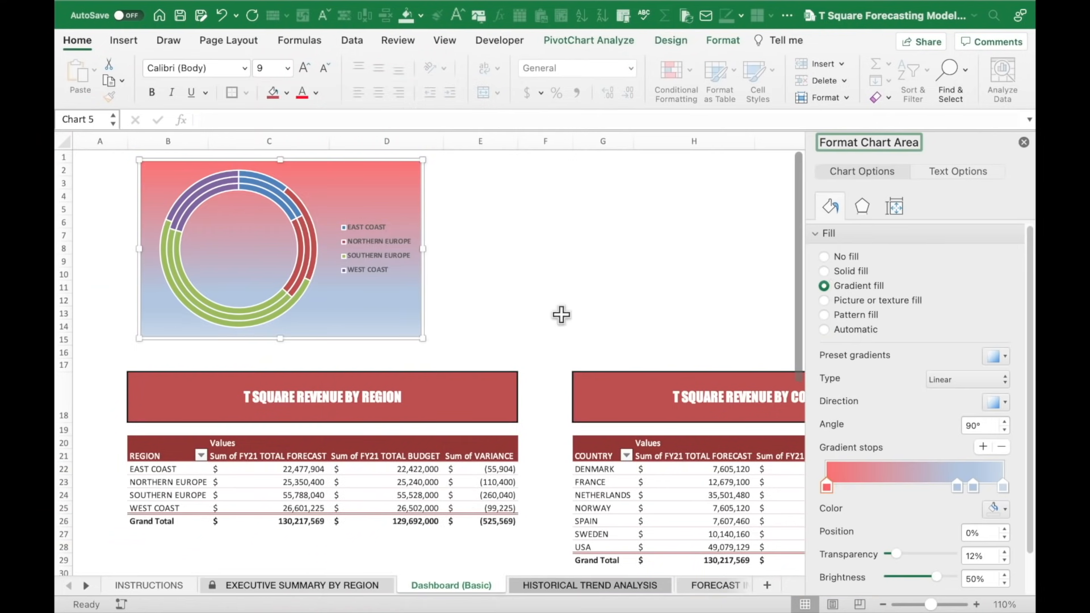
drag(895, 553, 898, 553)
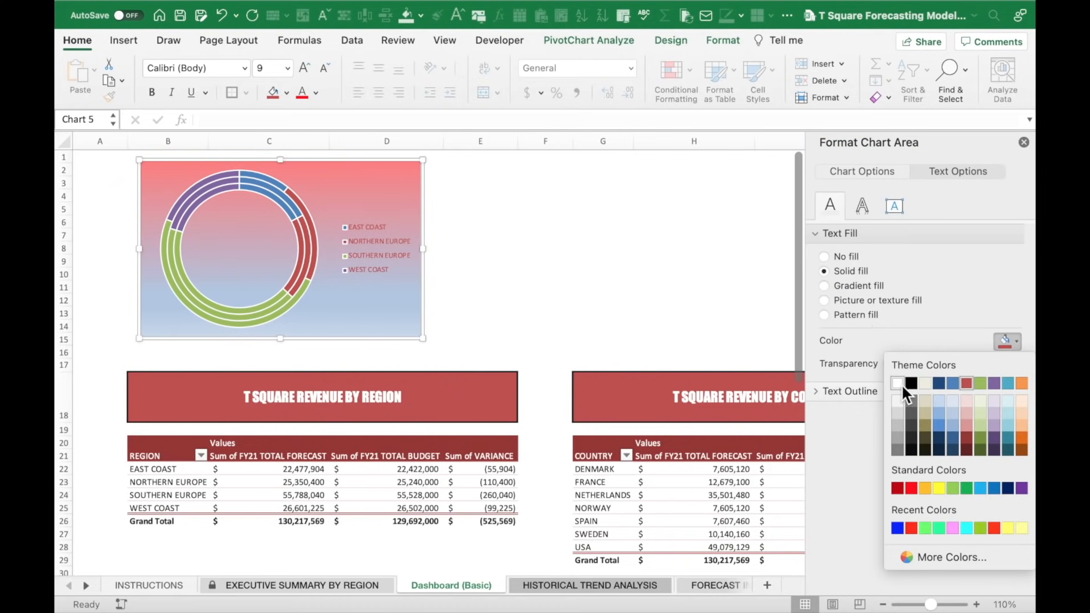
click(900, 384)
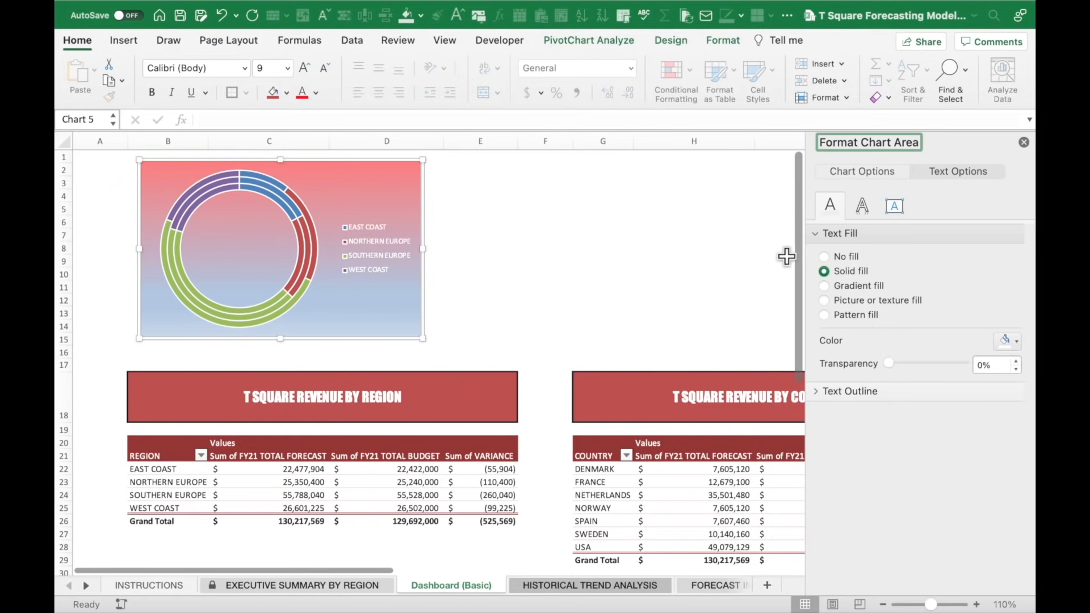
Make the doughnut legend bold 12-point and widen the chart so entries fit one line.
click(288, 69)
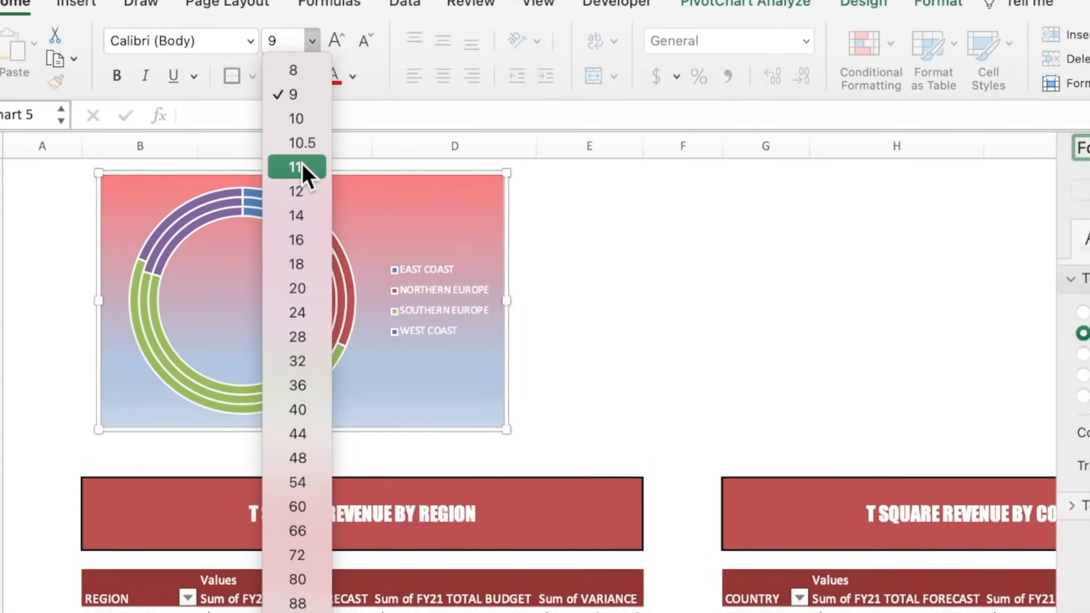
click(285, 182)
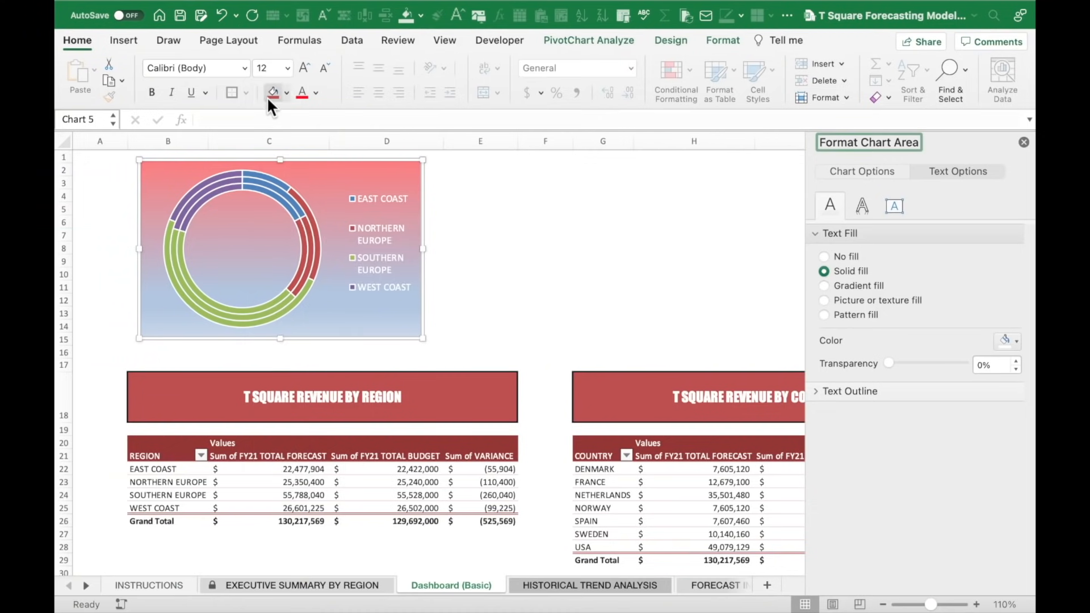
click(153, 92)
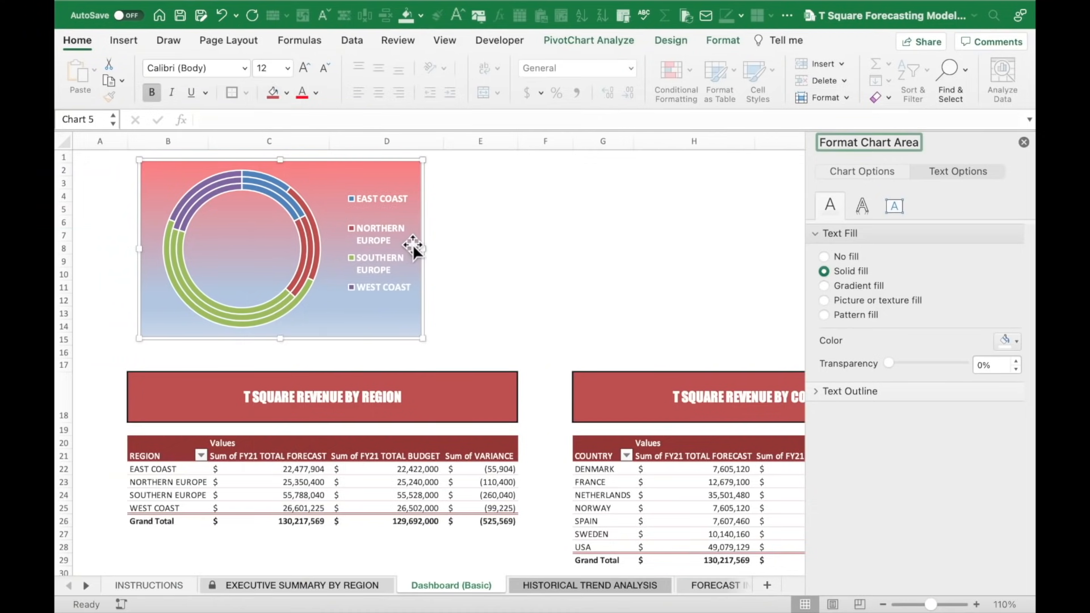
drag(420, 248, 441, 252)
click(470, 247)
click(480, 182)
click(1022, 140)
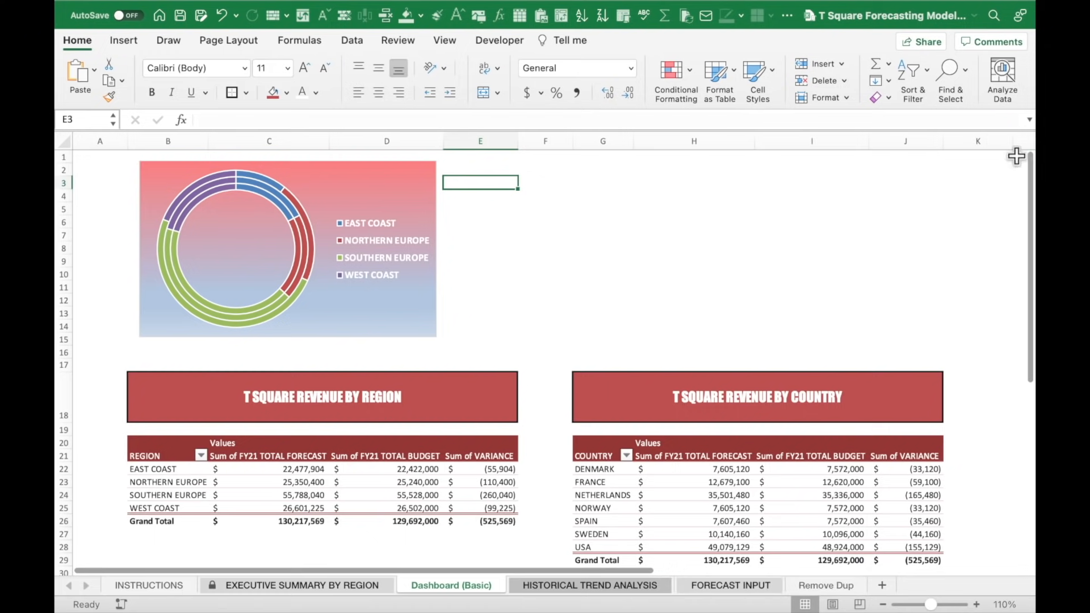
click(793, 482)
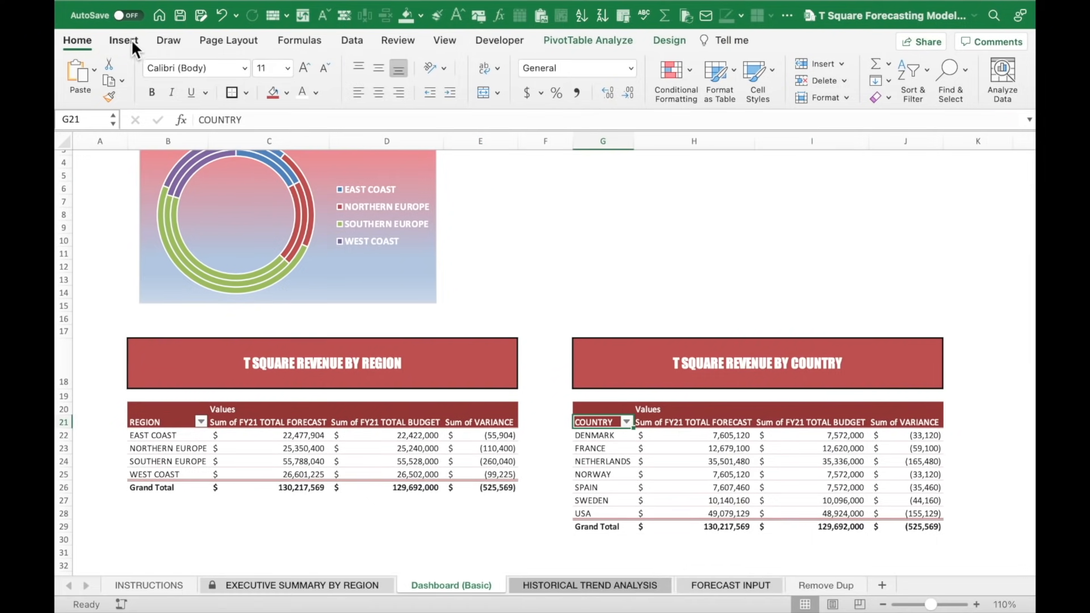
Insert a 2-D pie PivotChart of the country data beside the doughnut chart.
click(125, 40)
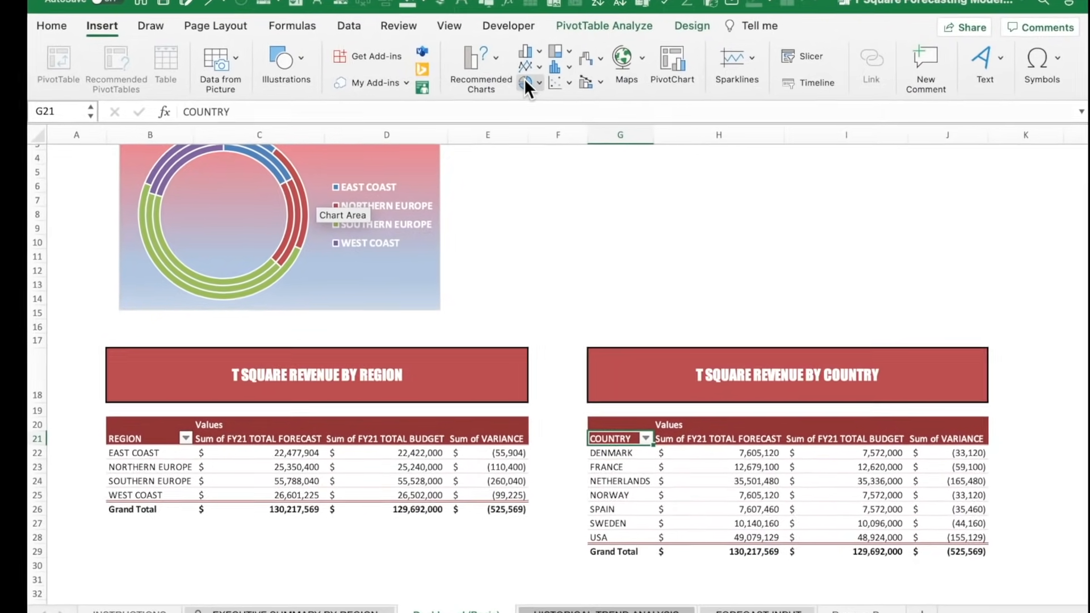
click(539, 83)
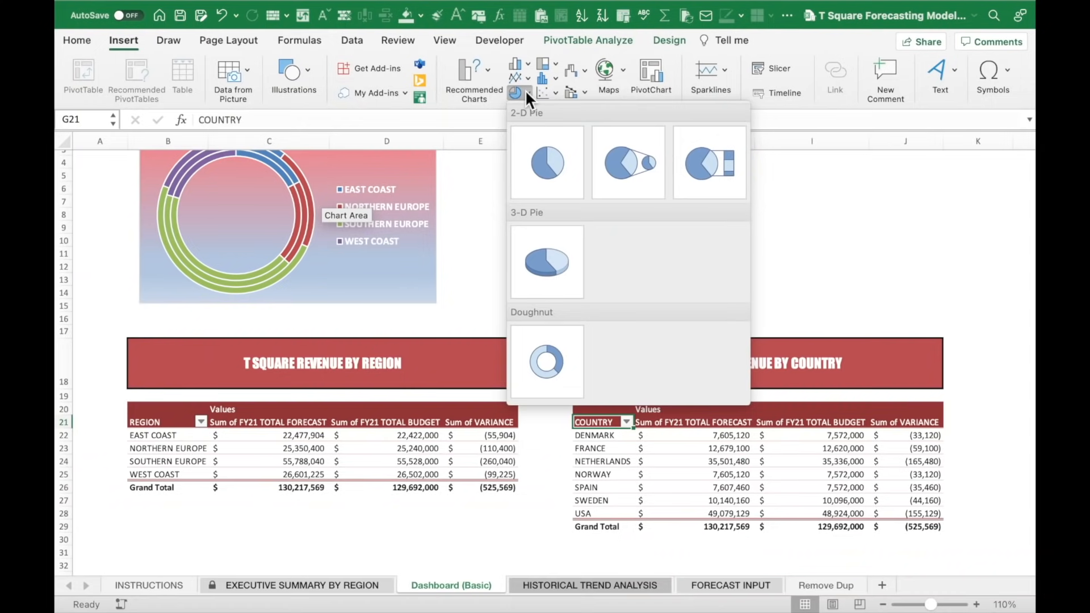
click(547, 148)
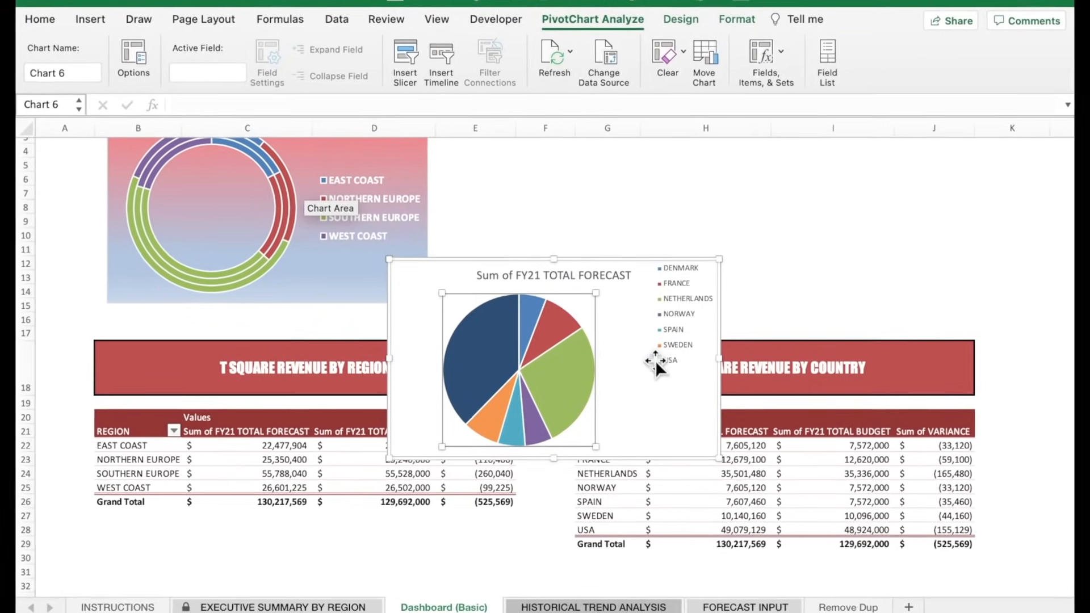
drag(669, 414, 827, 273)
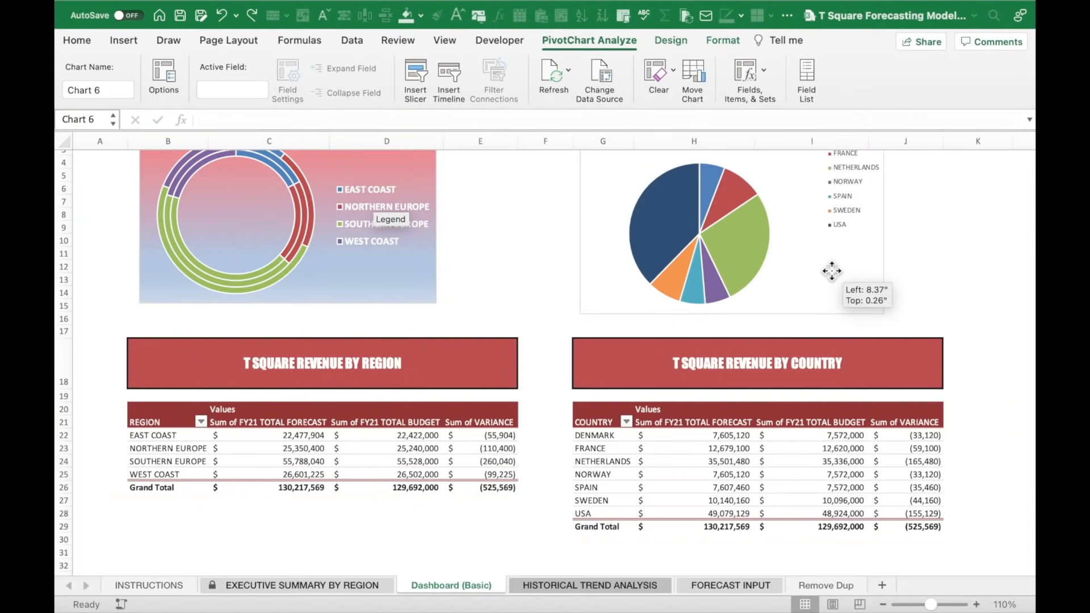
scroll(798, 250, up, 2)
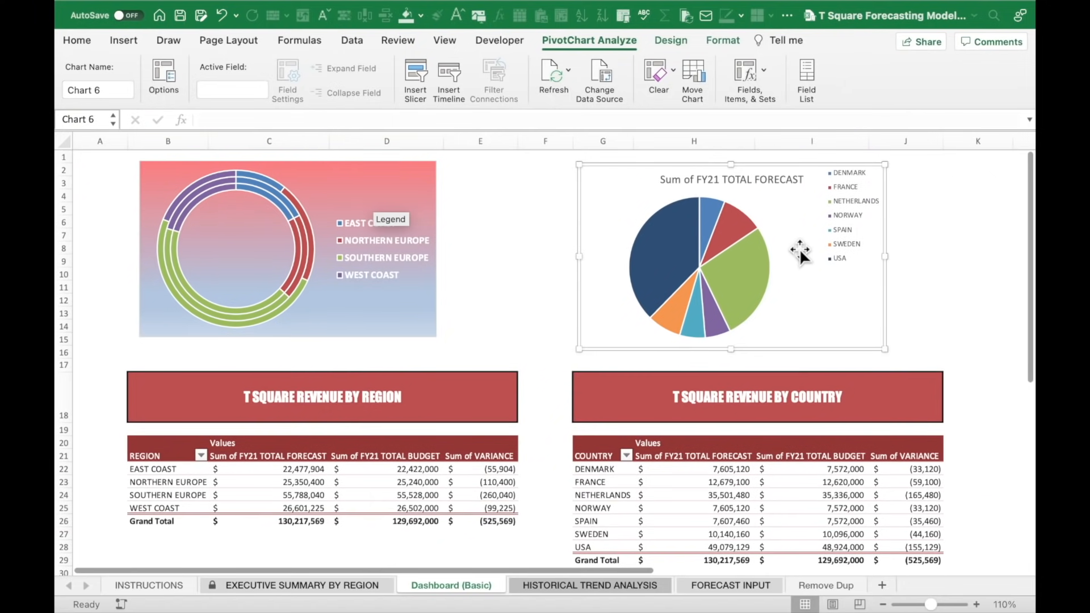
click(545, 182)
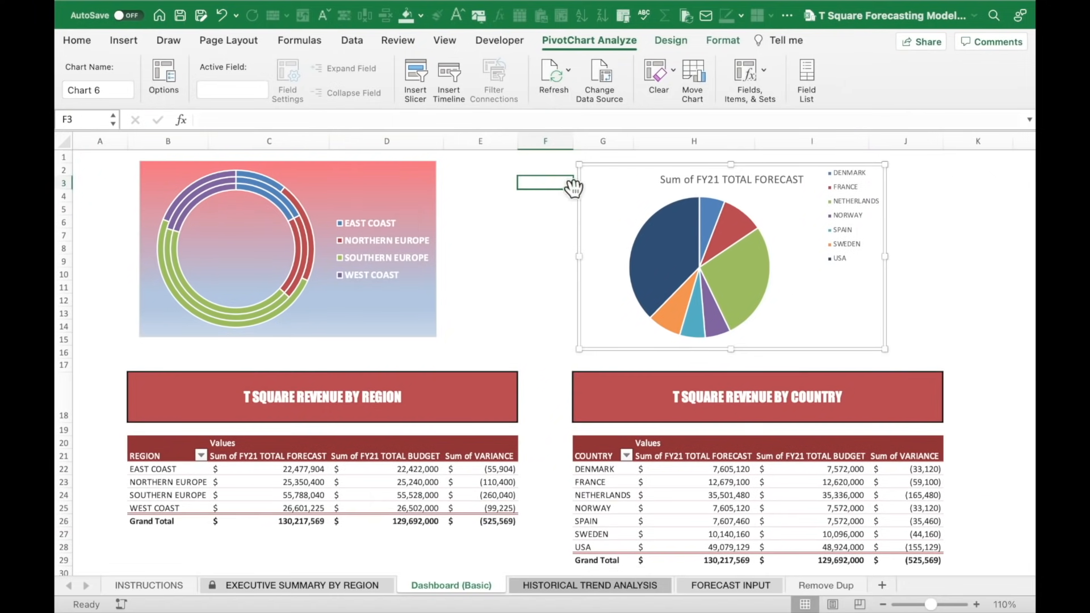
click(646, 192)
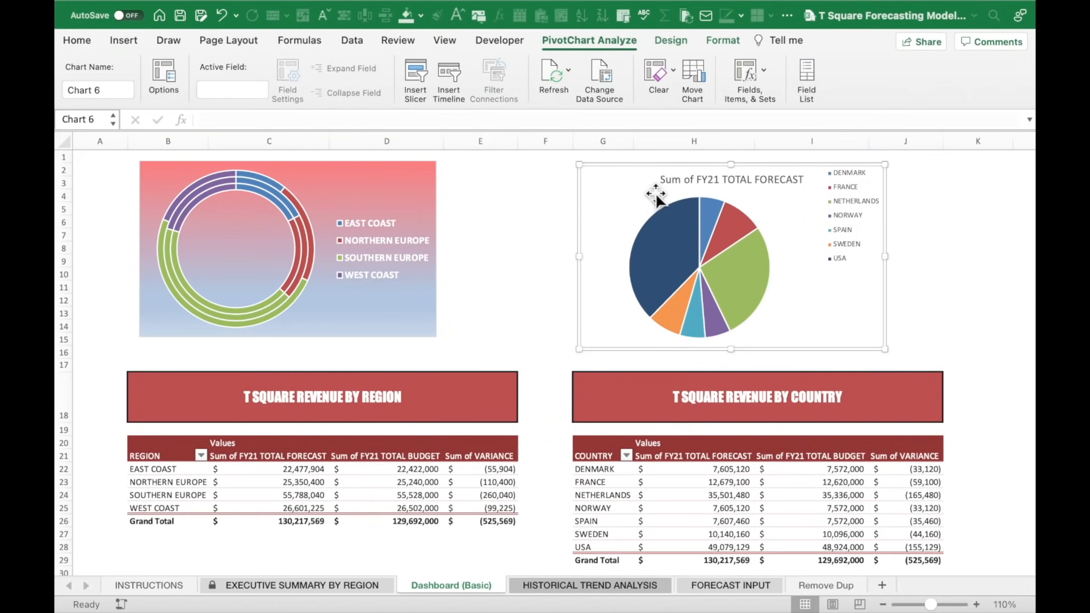
Give the country pie chart's plot area and chart background gradient fills.
right_click(761, 201)
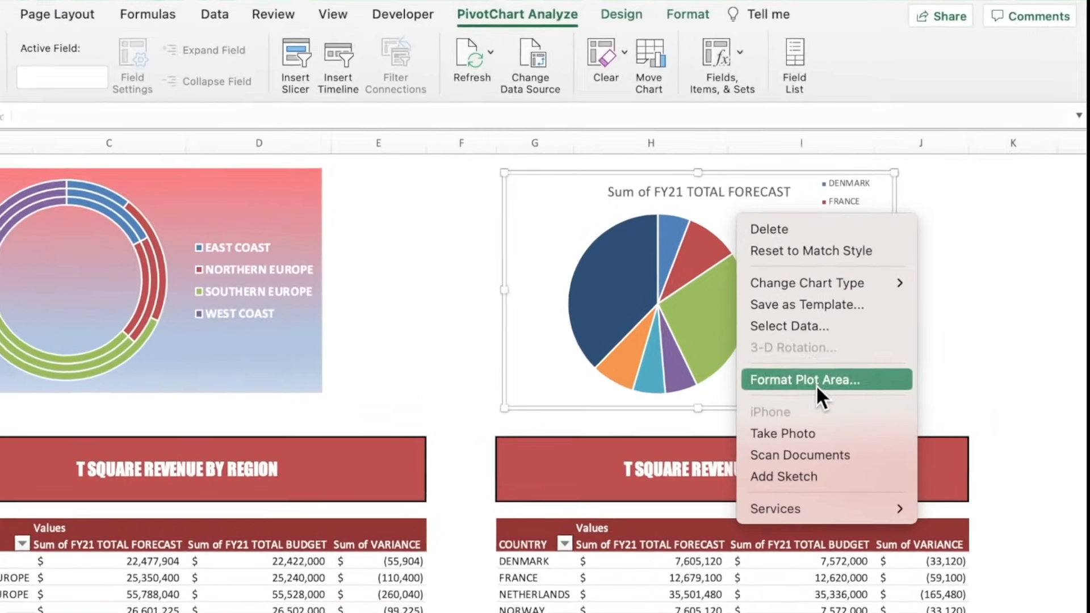
click(816, 382)
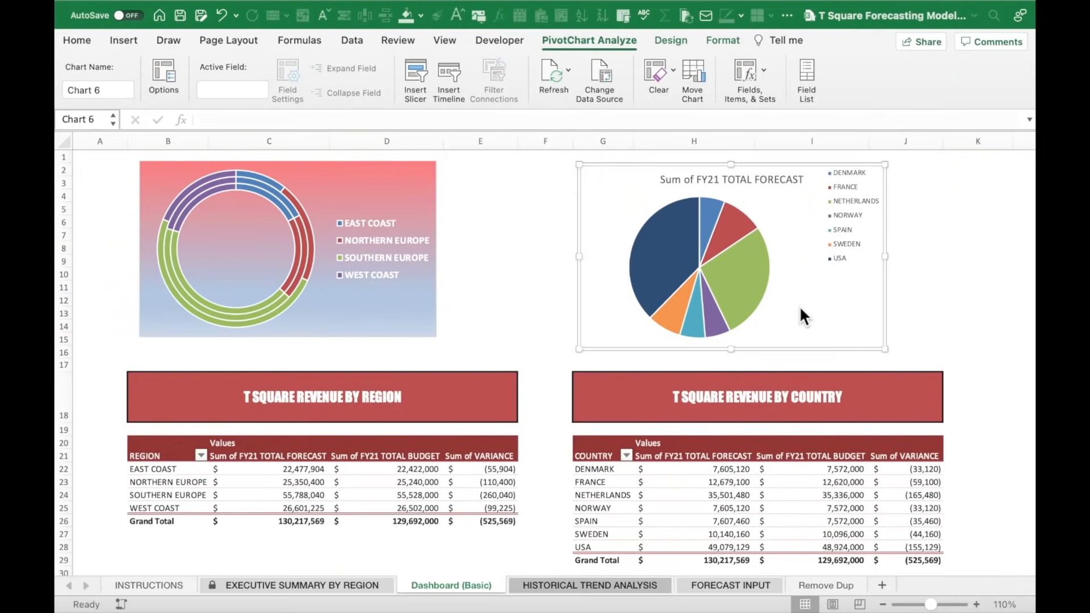
click(828, 257)
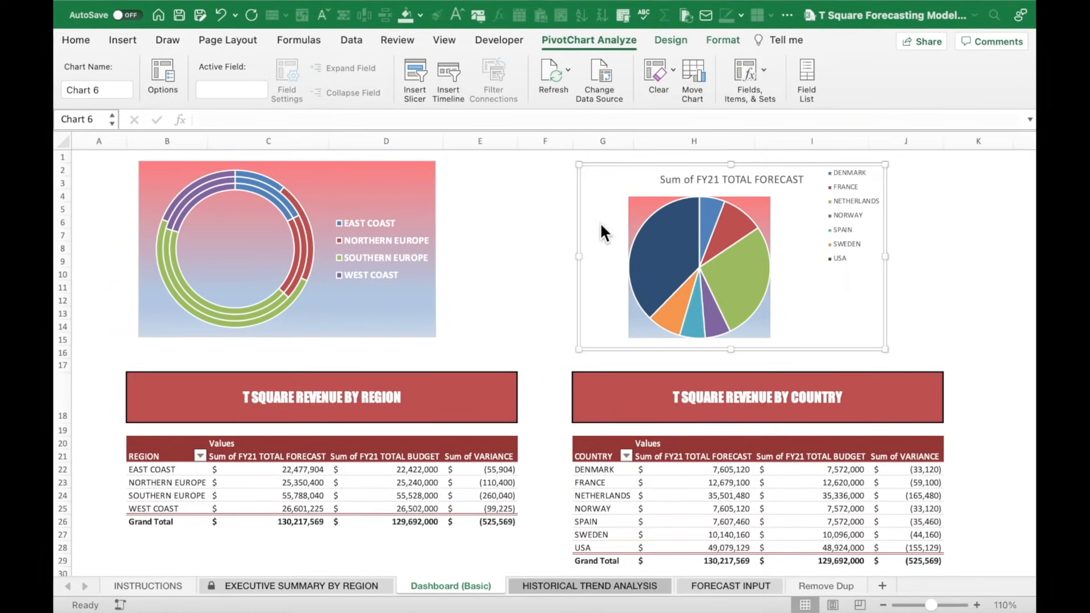
right_click(601, 222)
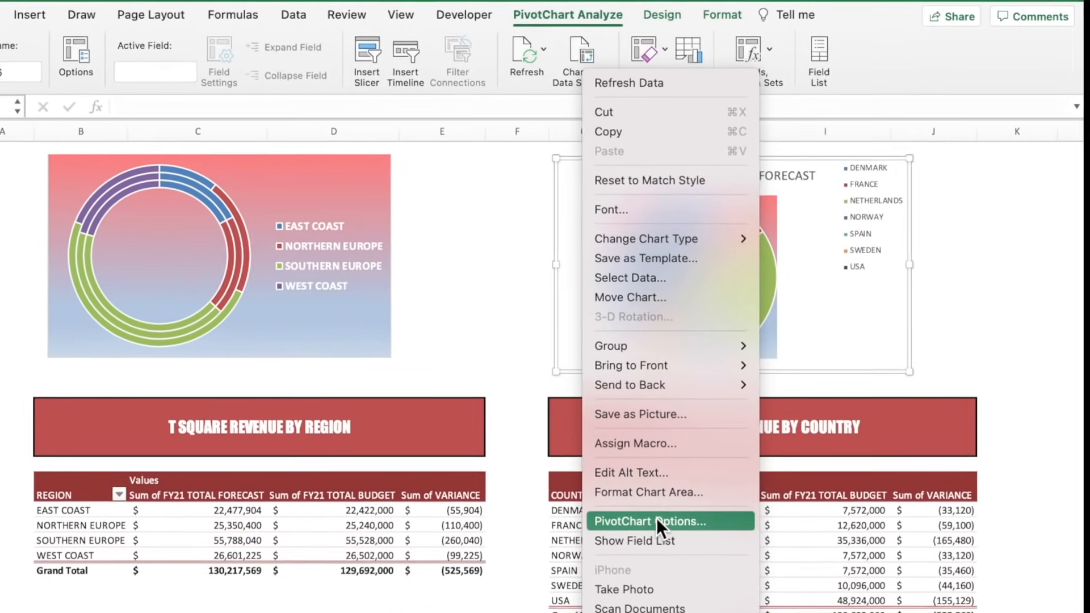
click(653, 480)
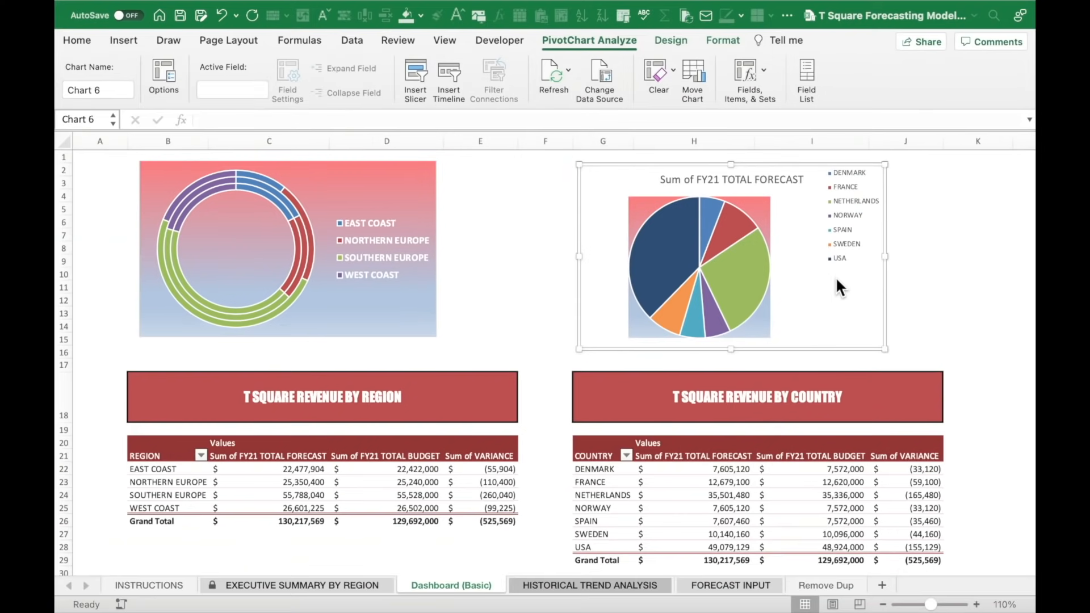
click(852, 310)
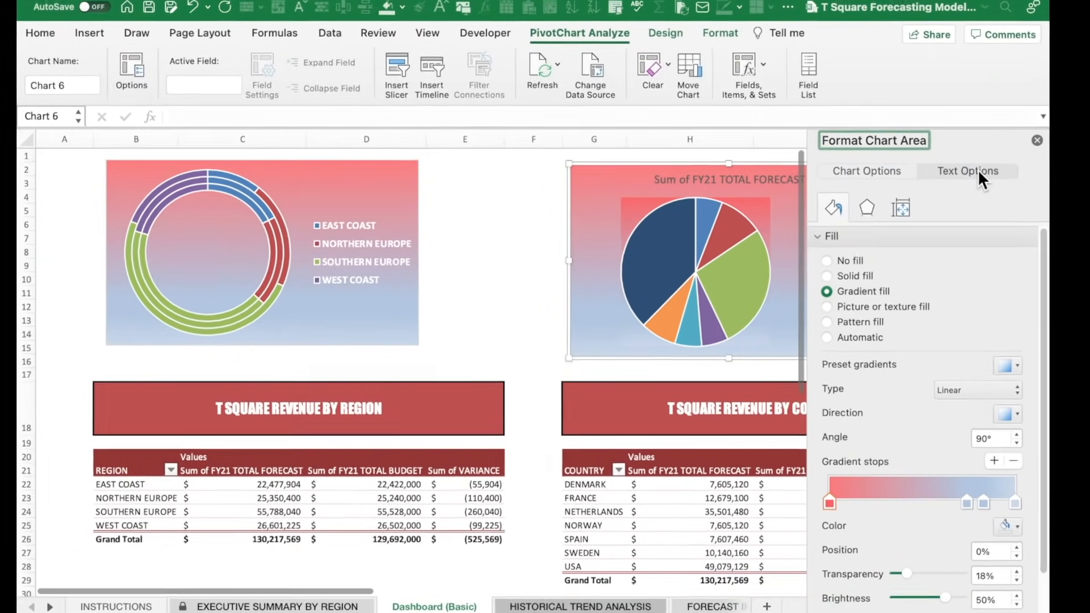
click(972, 171)
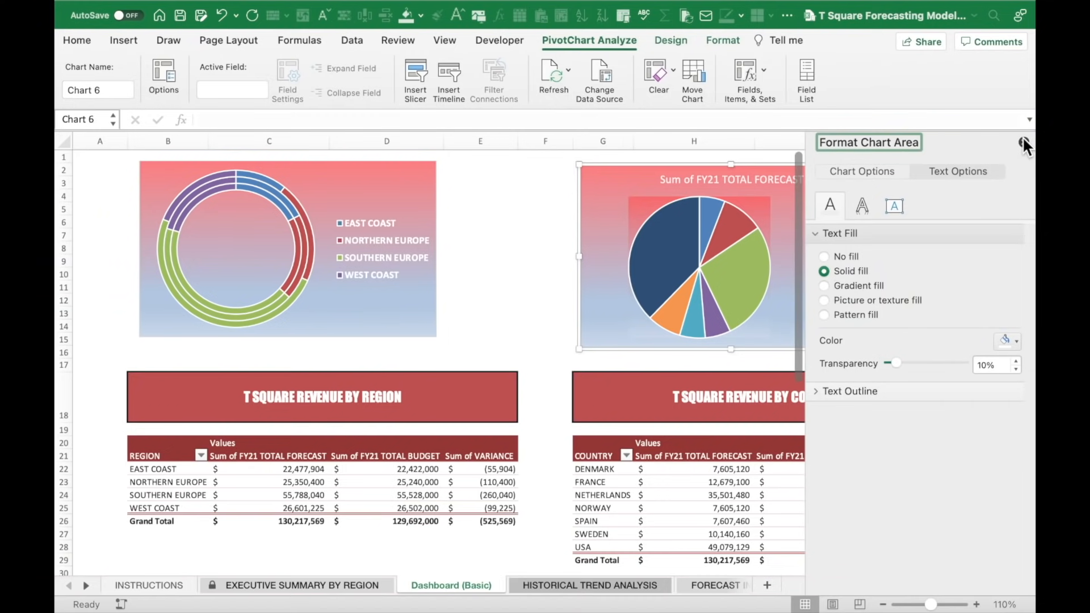
Set the country pie chart's legend text to 12 point.
click(1023, 142)
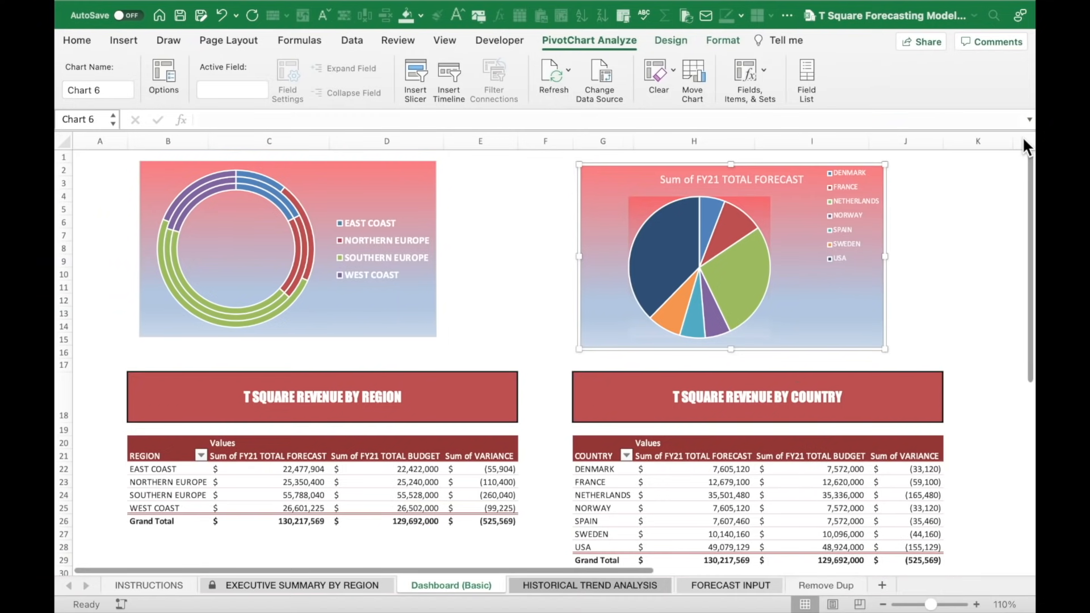
click(852, 197)
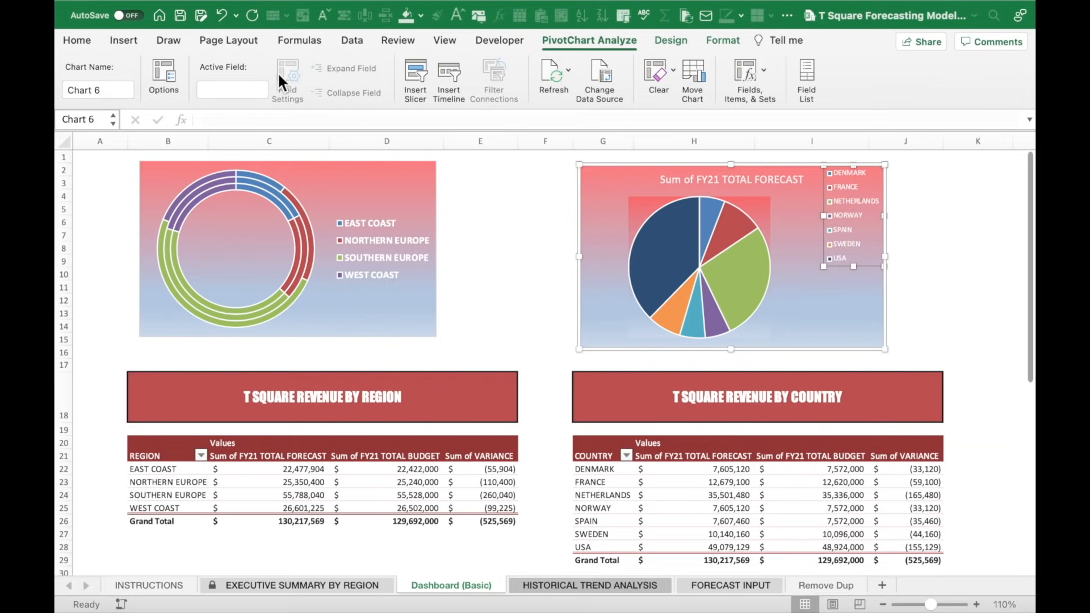
click(82, 36)
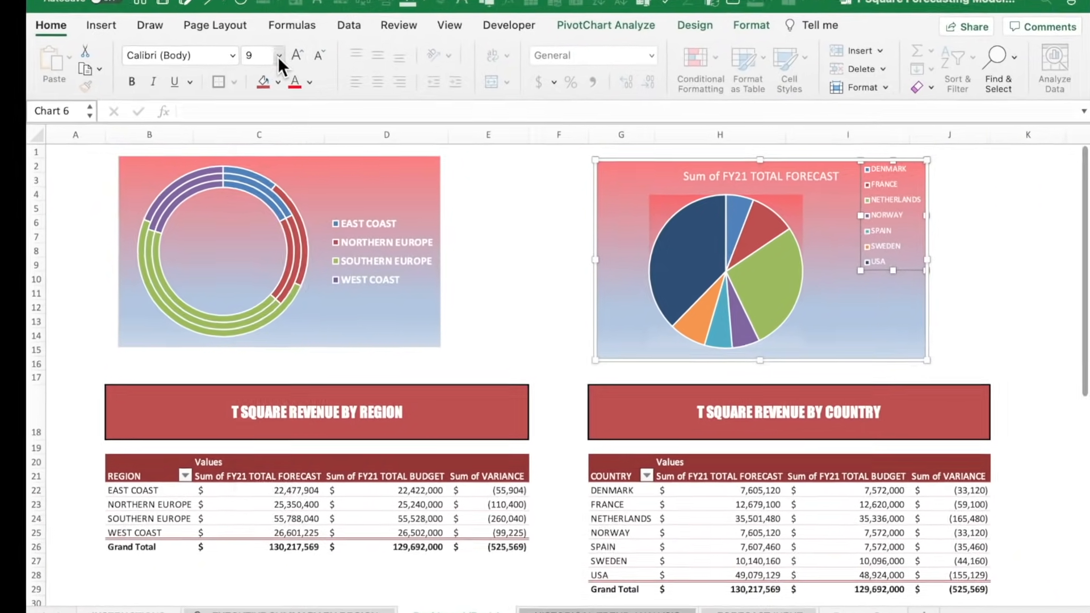
click(271, 30)
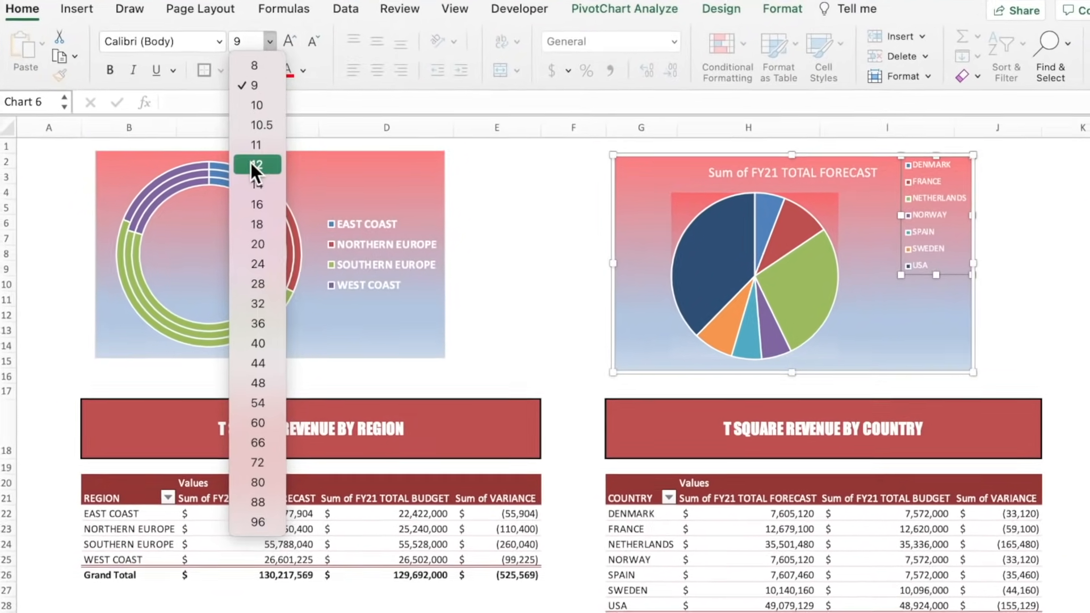
click(245, 161)
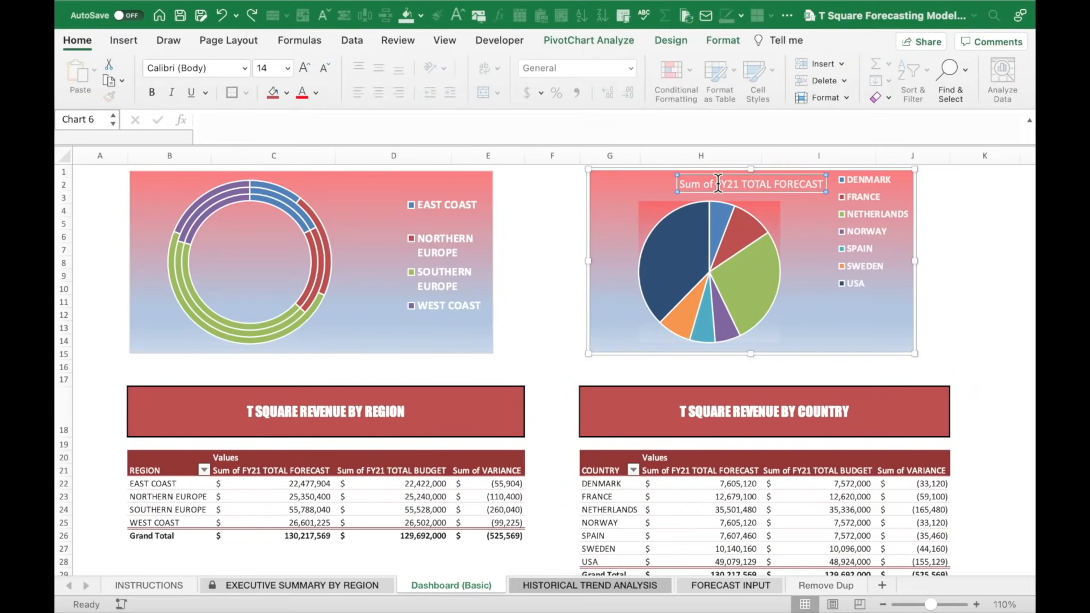
Retitle the pie chart FY21 FORECAST REVENUE BY COUNTRY and make the title bold.
key(BackSpace)
key(BackSpace)
key(BackSpace)
key(BackSpace)
key(BackSpace)
key(BackSpace)
key(BackSpace)
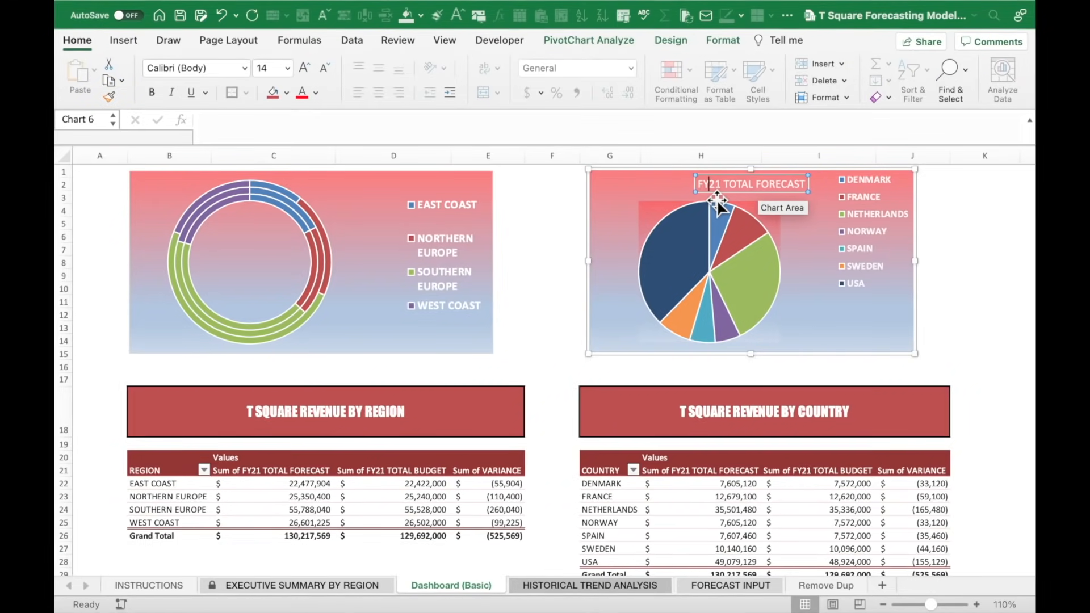
key(BackSpace)
key(BackSpace)
key(BackSpace)
key(BackSpace)
key(BackSpace)
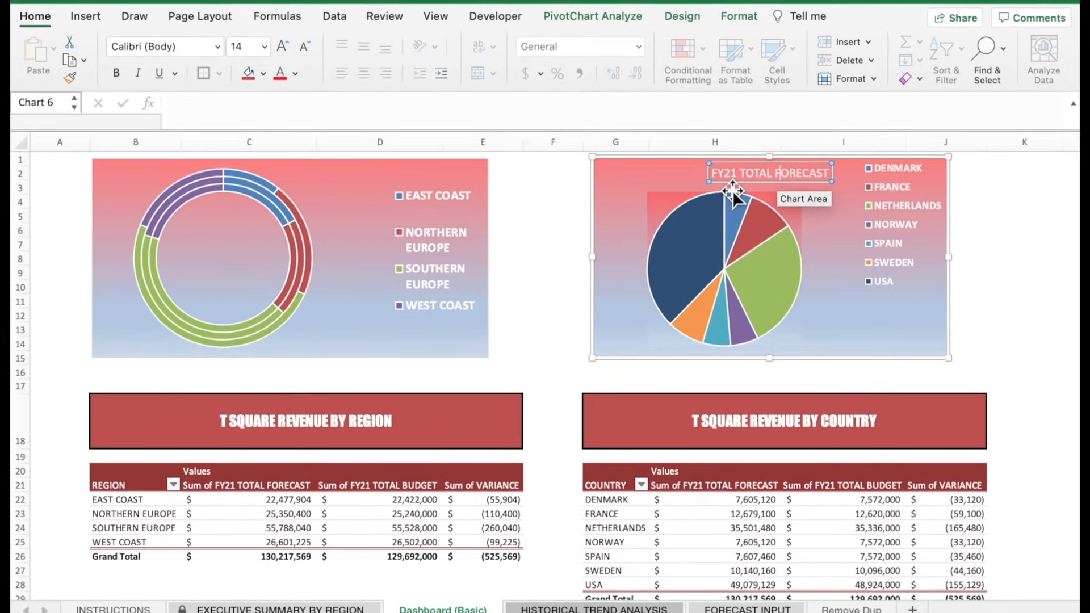
key(BackSpace)
key(BackSpace)
text(FORECAST)
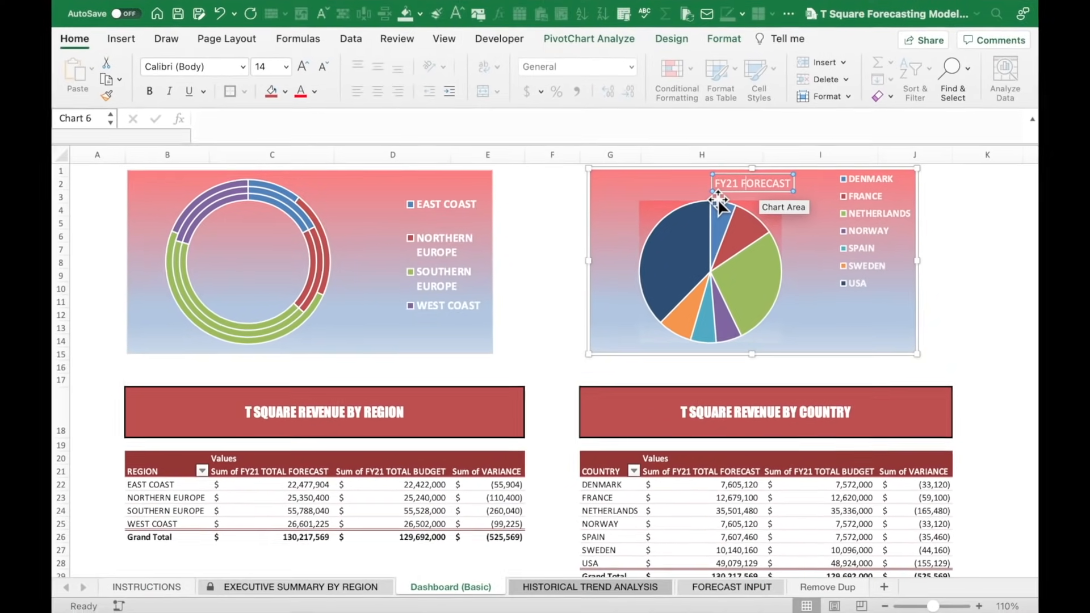
text( REVENUE BY)
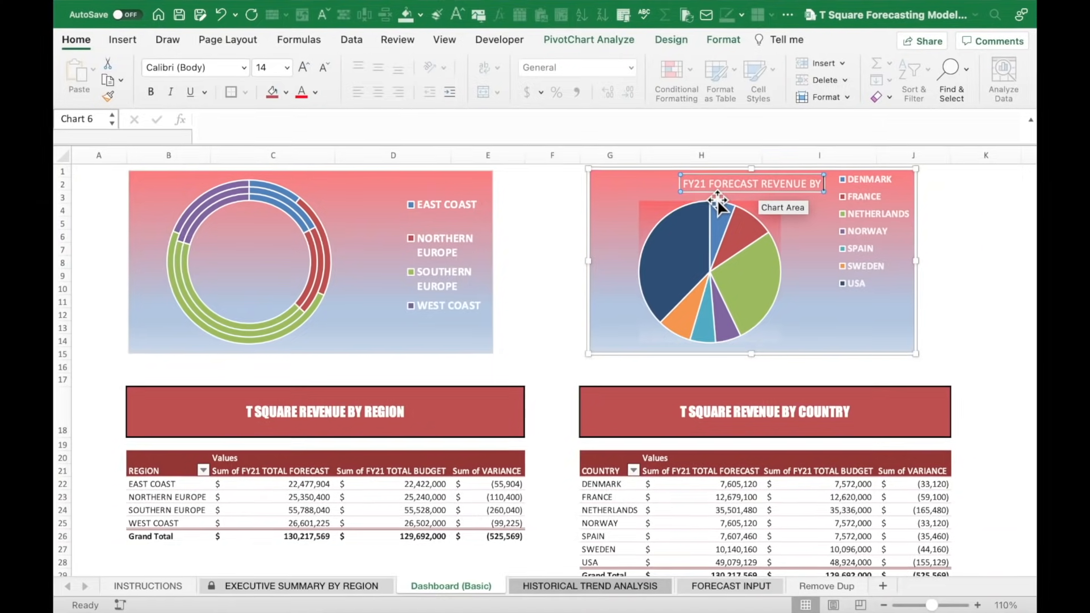
text( COU)
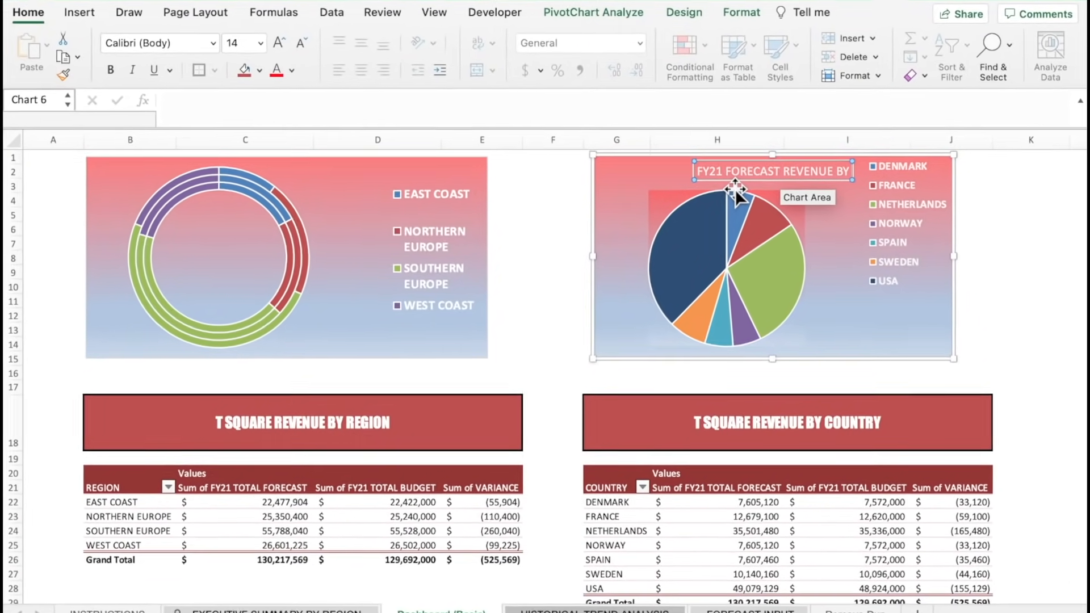
text(NTRY)
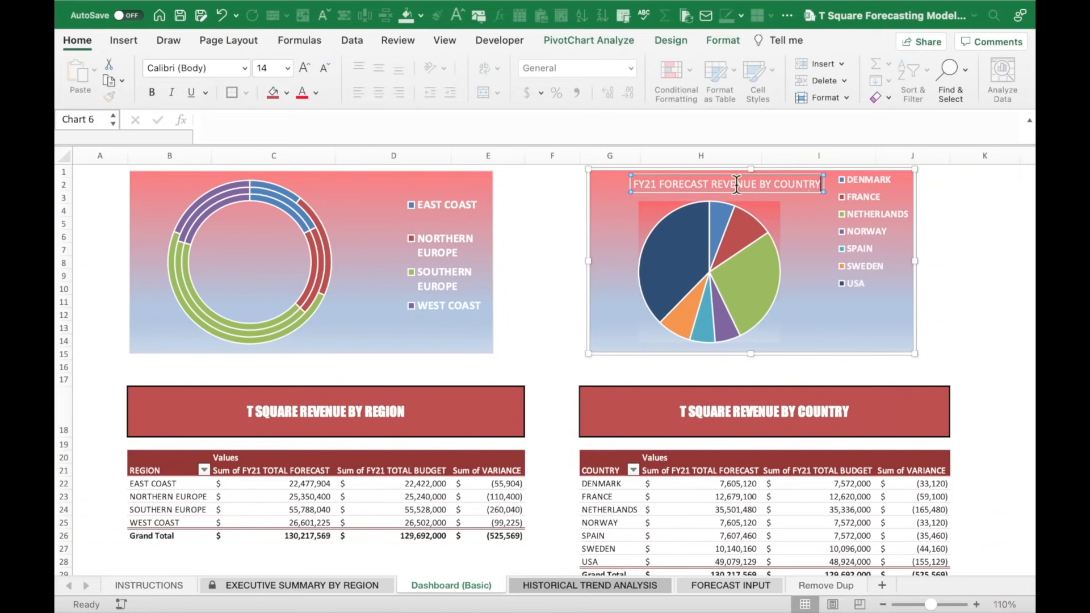
drag(867, 160, 650, 163)
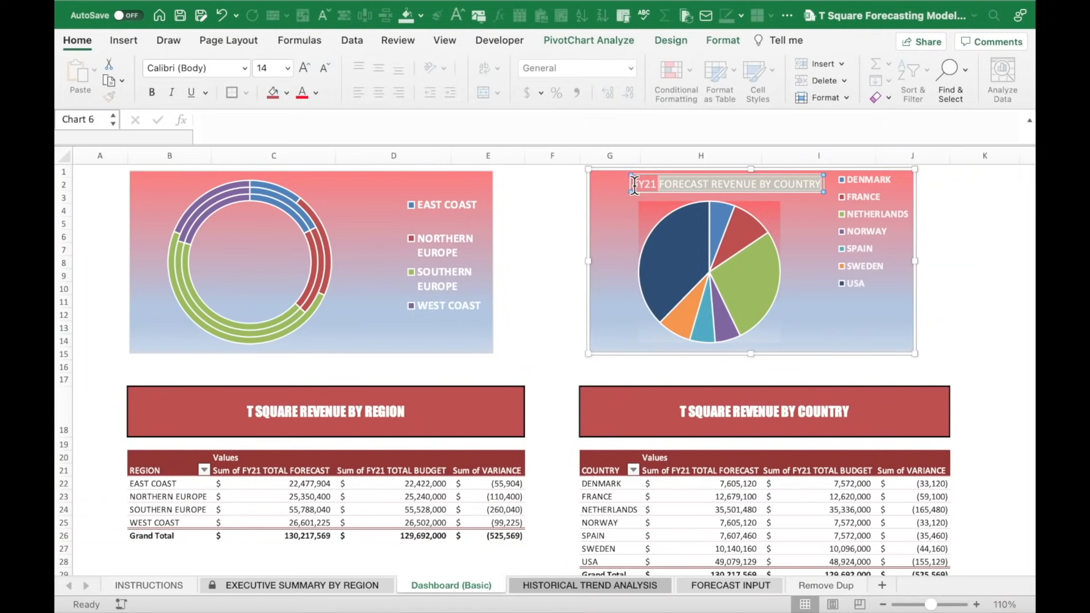
click(148, 90)
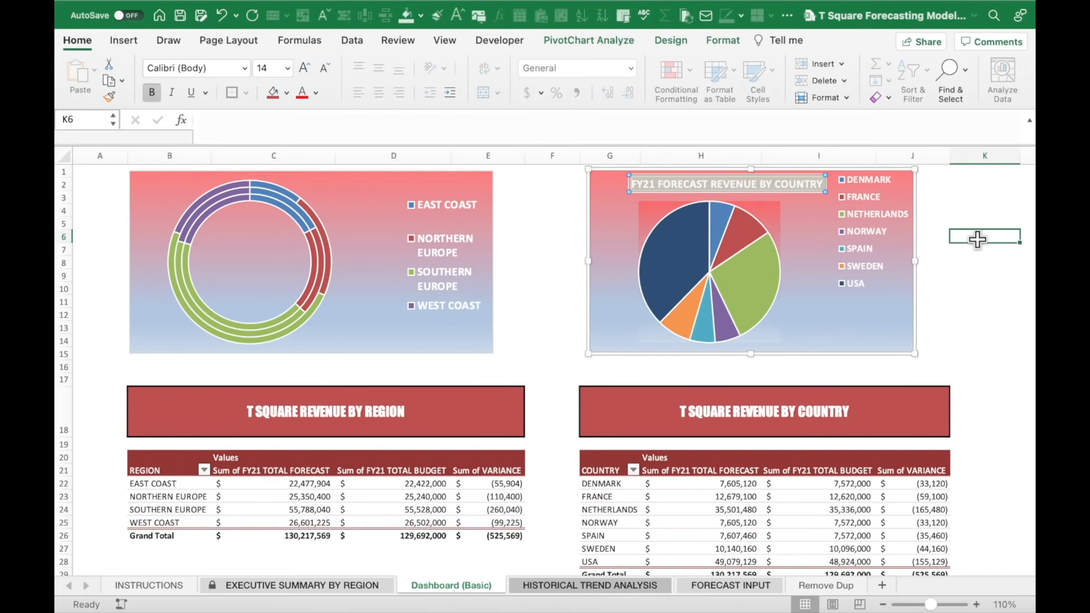
click(978, 239)
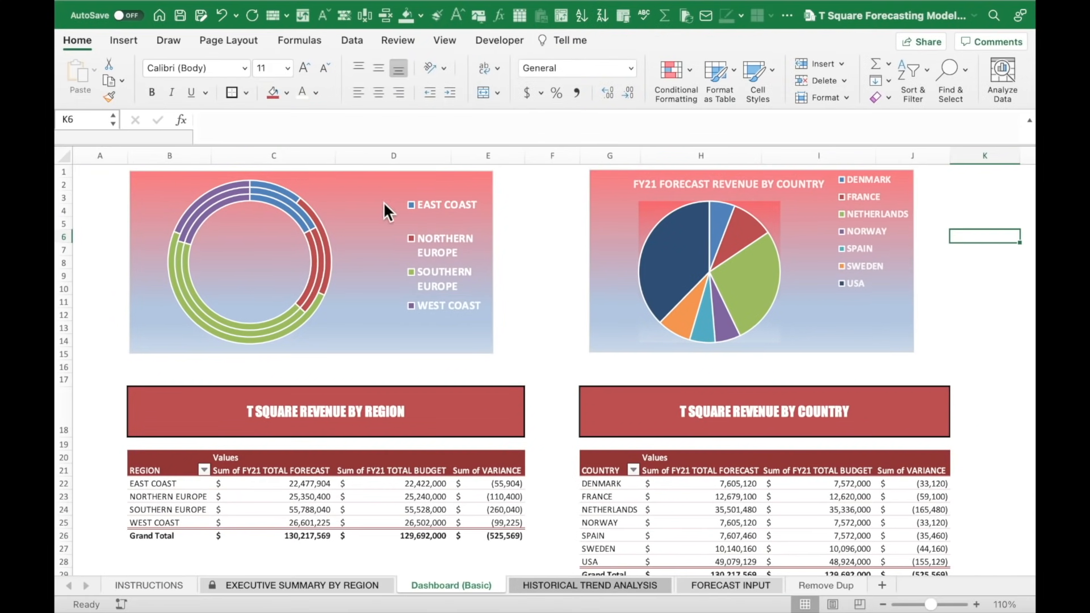
click(331, 203)
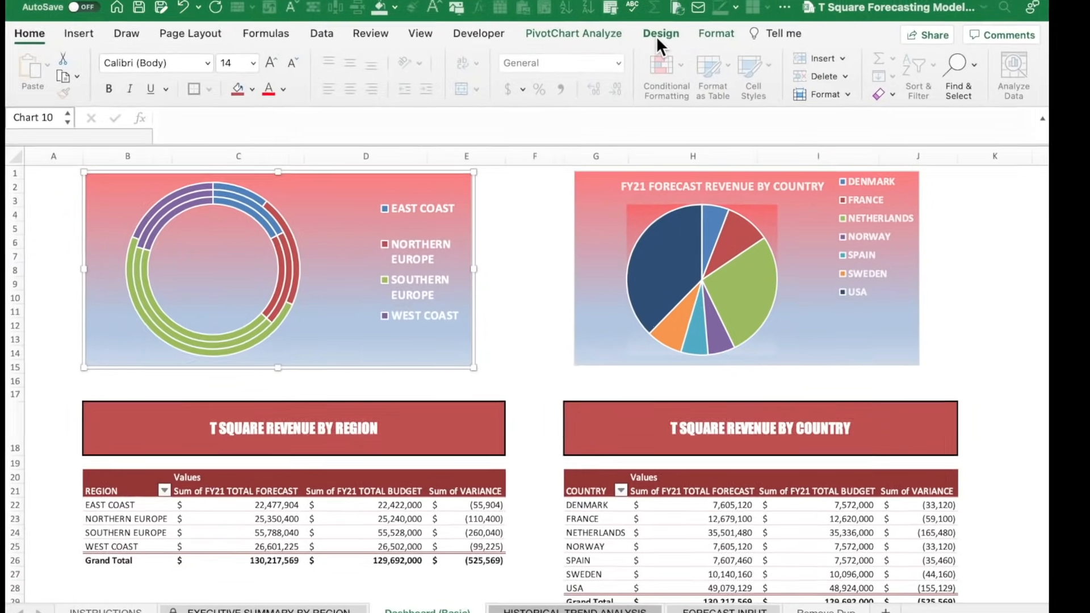
Add a bold title above the donut chart reading FY FORECAST REVENUE BY REGION.
click(657, 36)
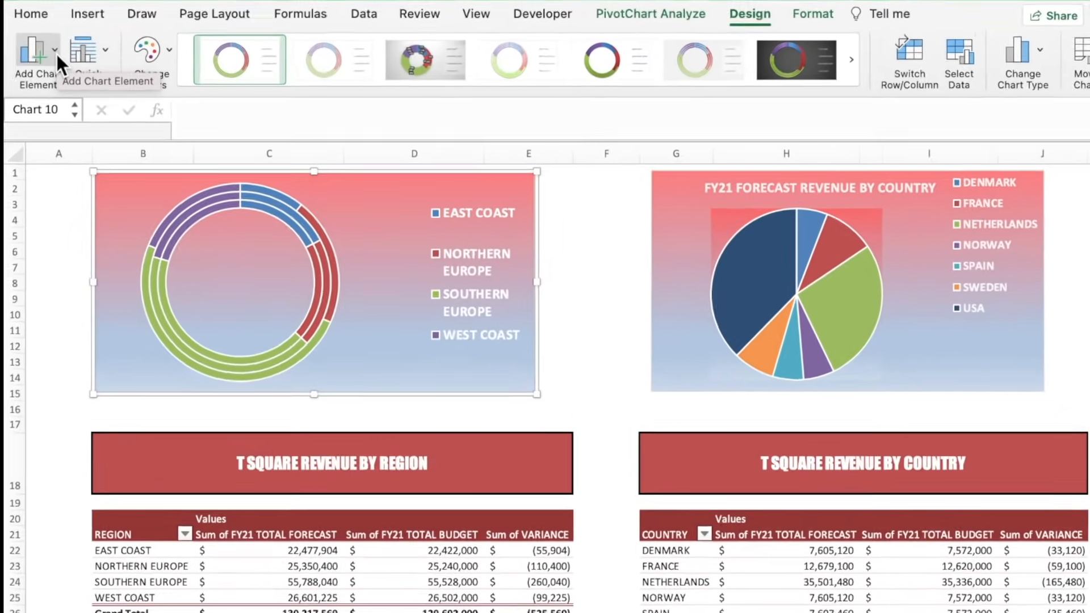
click(56, 54)
mouse_move(72, 83)
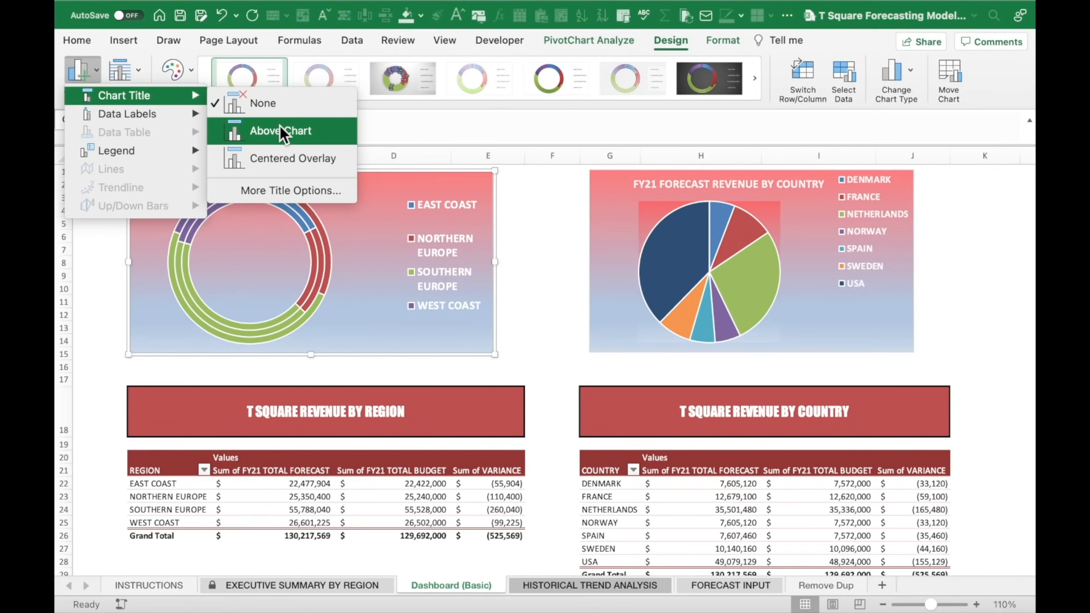
click(280, 132)
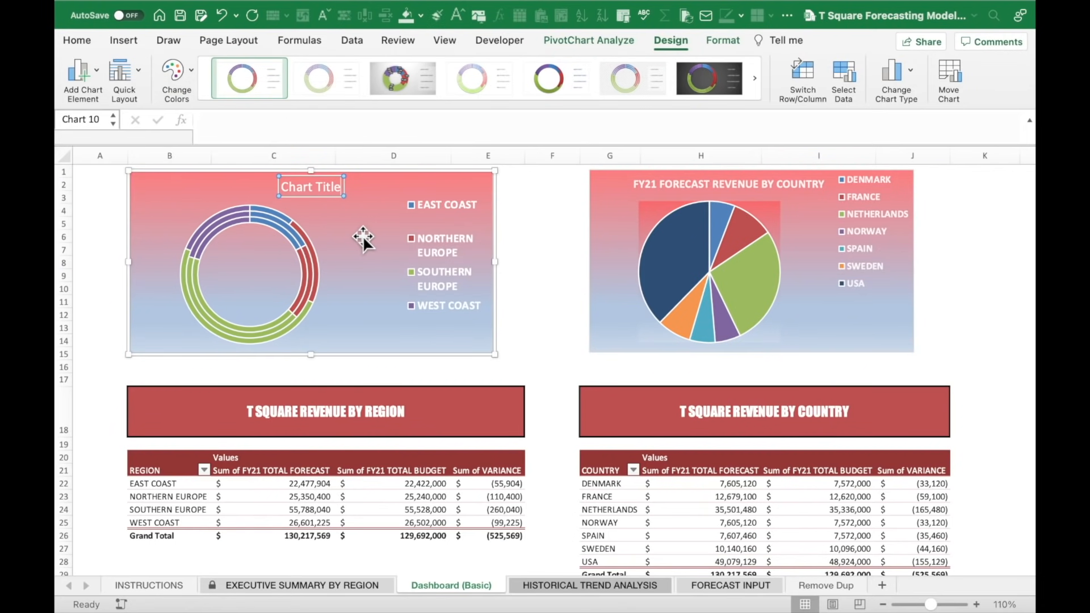
key(BackSpace)
key(BackSpace)
key(BackSpace)
key(BackSpace)
key(BackSpace)
key(BackSpace)
key(BackSpace)
key(BackSpace)
key(BackSpace)
key(BackSpace)
key(BackSpace)
text(F)
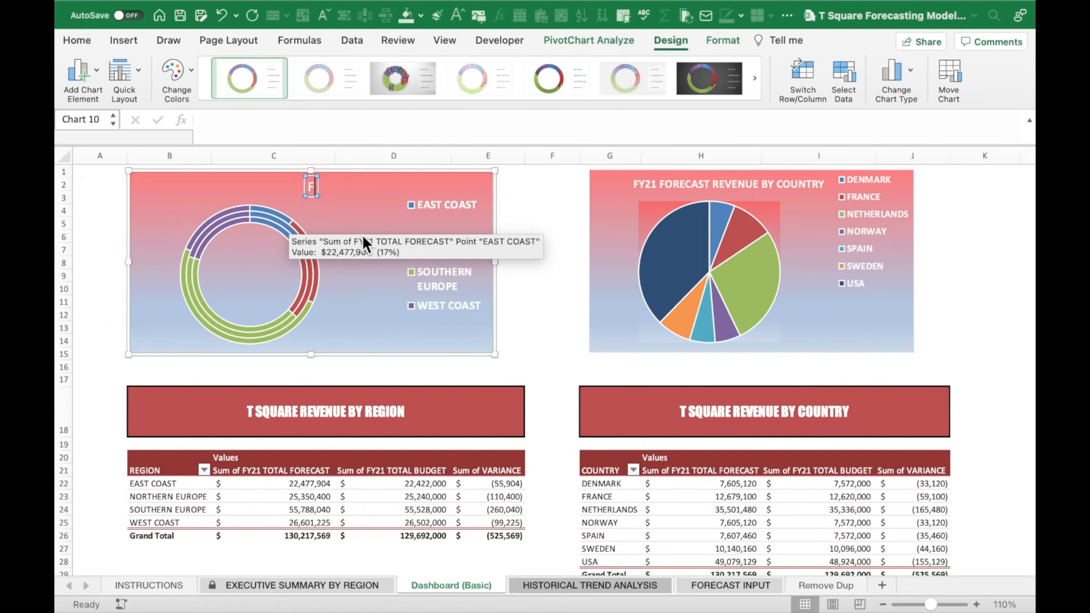
text(Y FORECAST REVE)
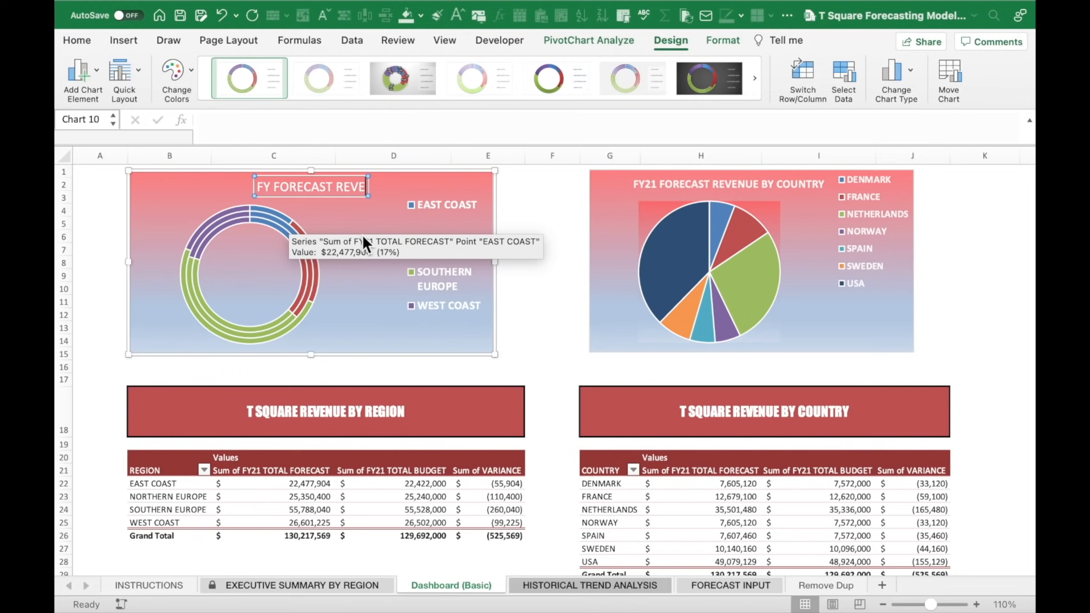
text(NUE BY)
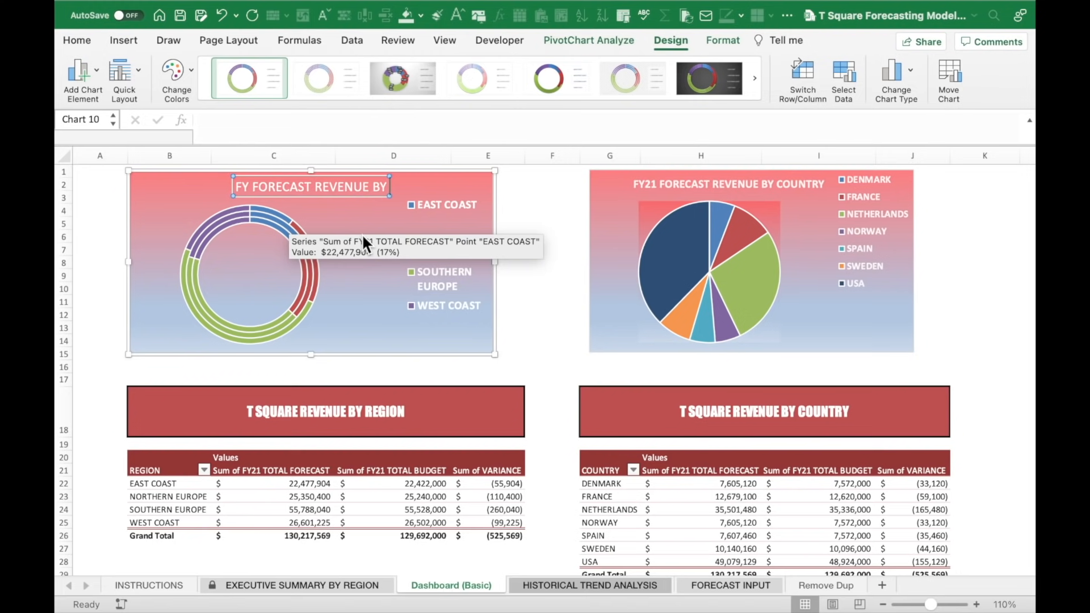
text( REGION)
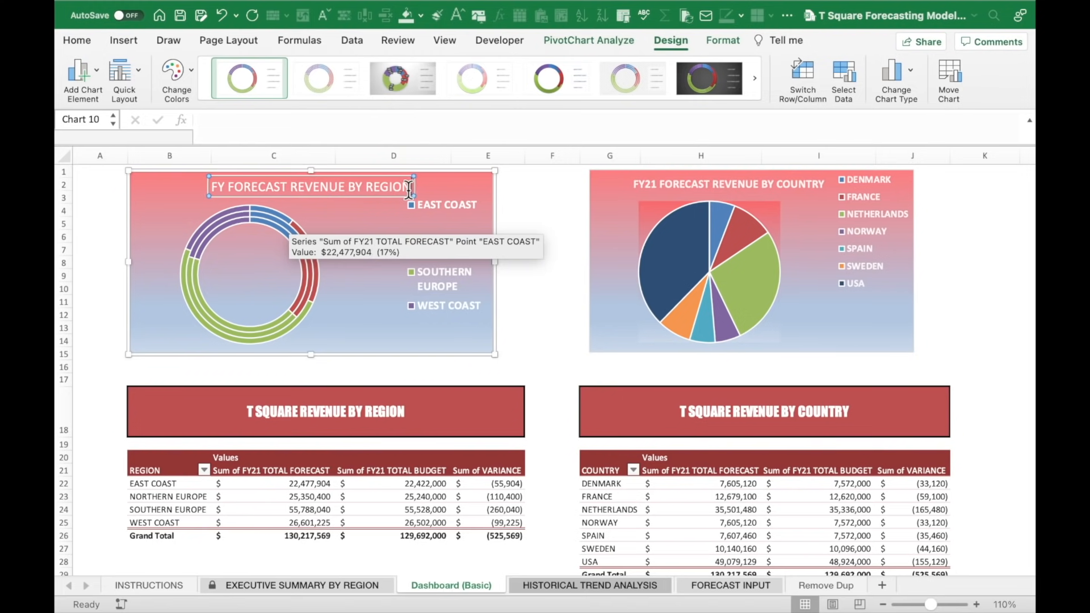
drag(410, 188, 176, 176)
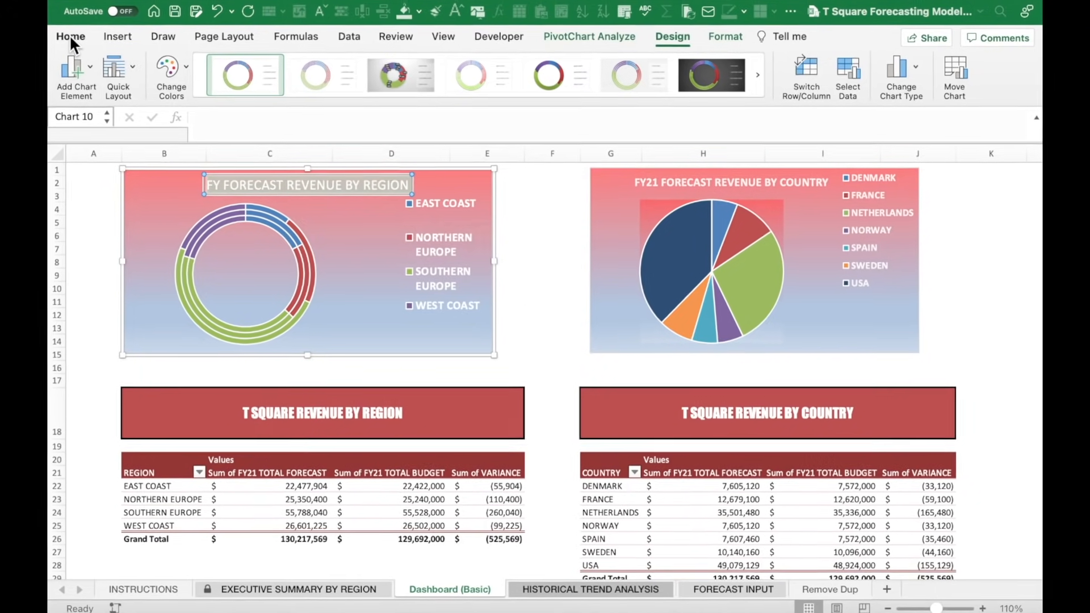
click(77, 42)
click(132, 81)
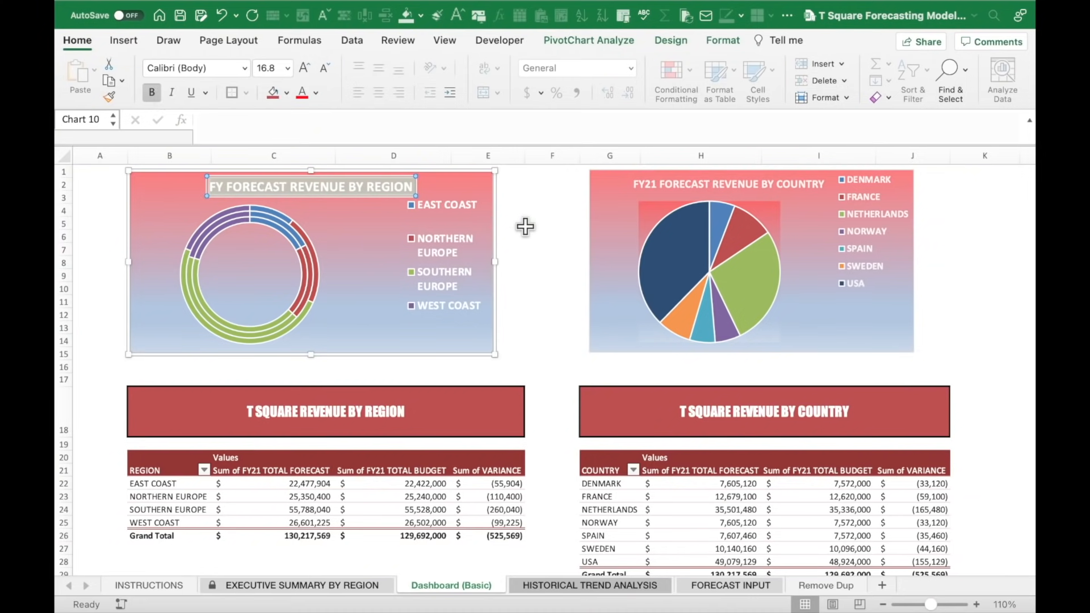
click(525, 226)
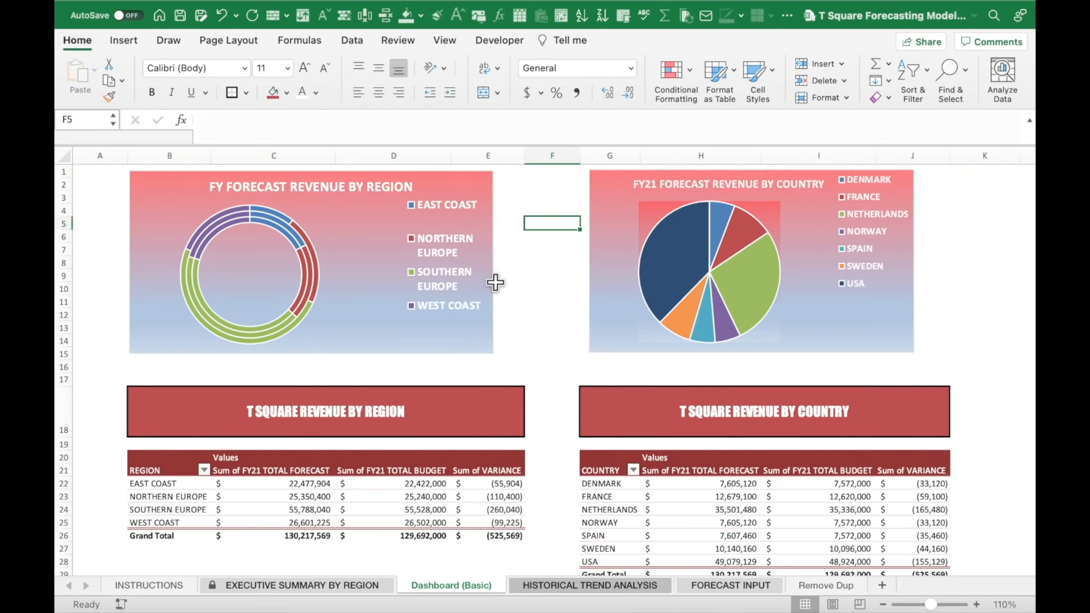
Insert a clustered column PivotChart of FY21 forecast, budget and variance by region from the region PivotTable.
scroll(414, 407, down, 2)
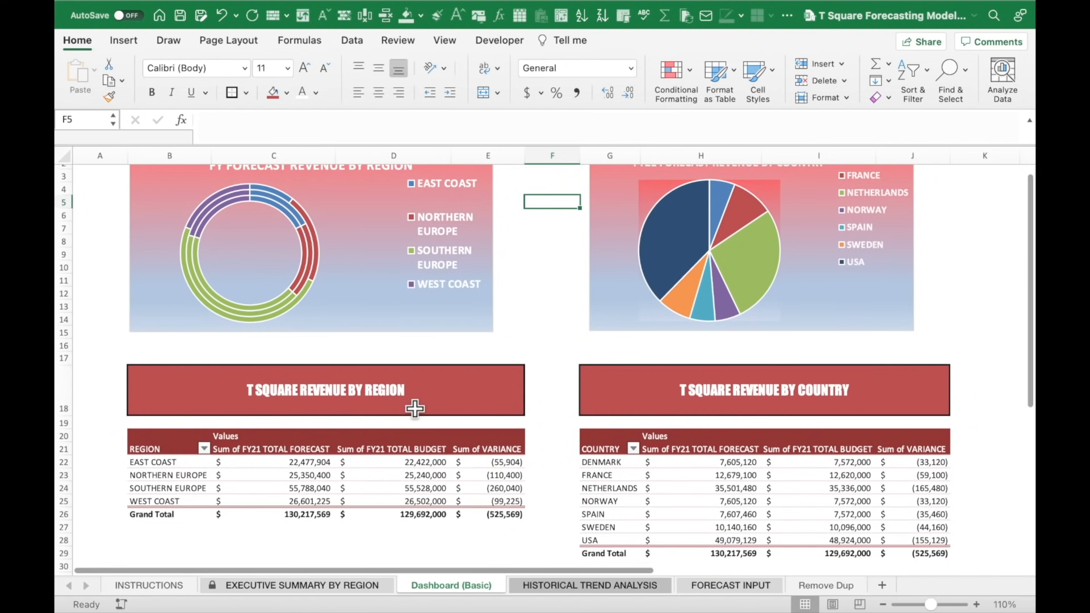
click(315, 466)
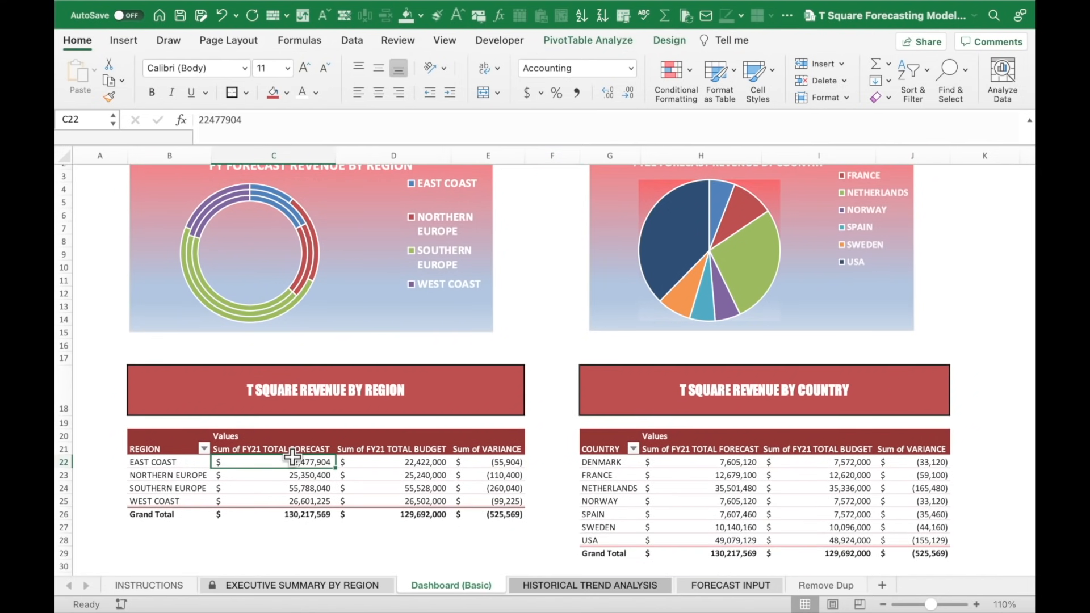
scroll(293, 456, down, 1)
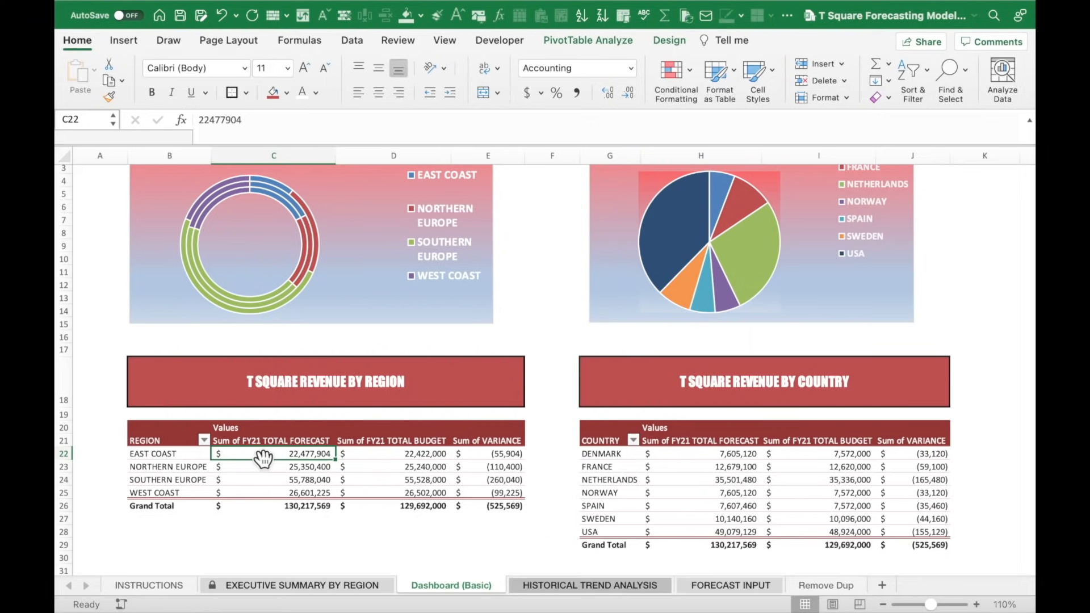
click(562, 39)
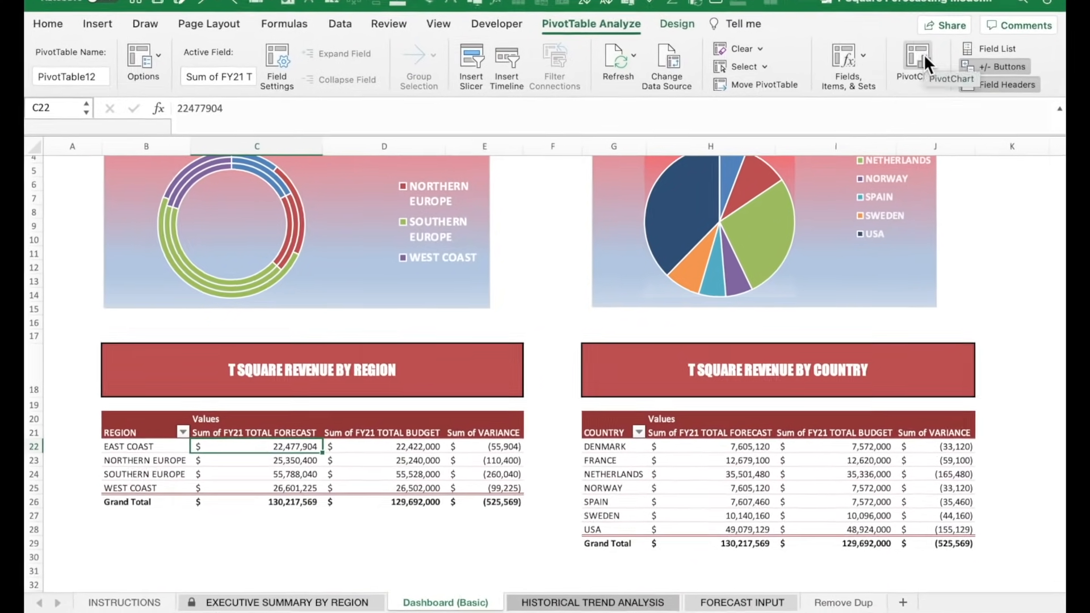
click(897, 73)
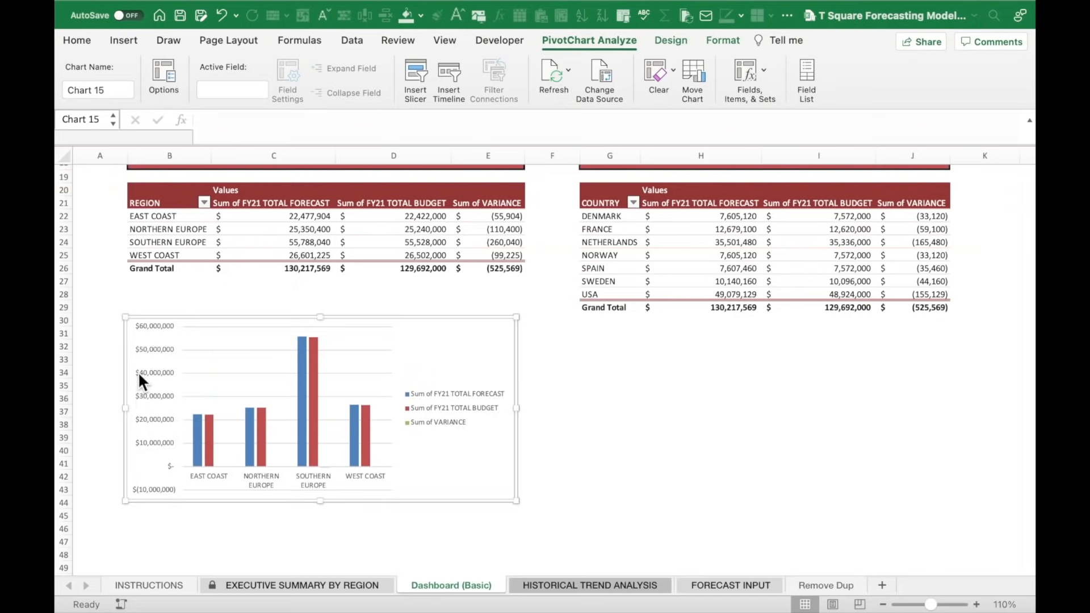
click(127, 332)
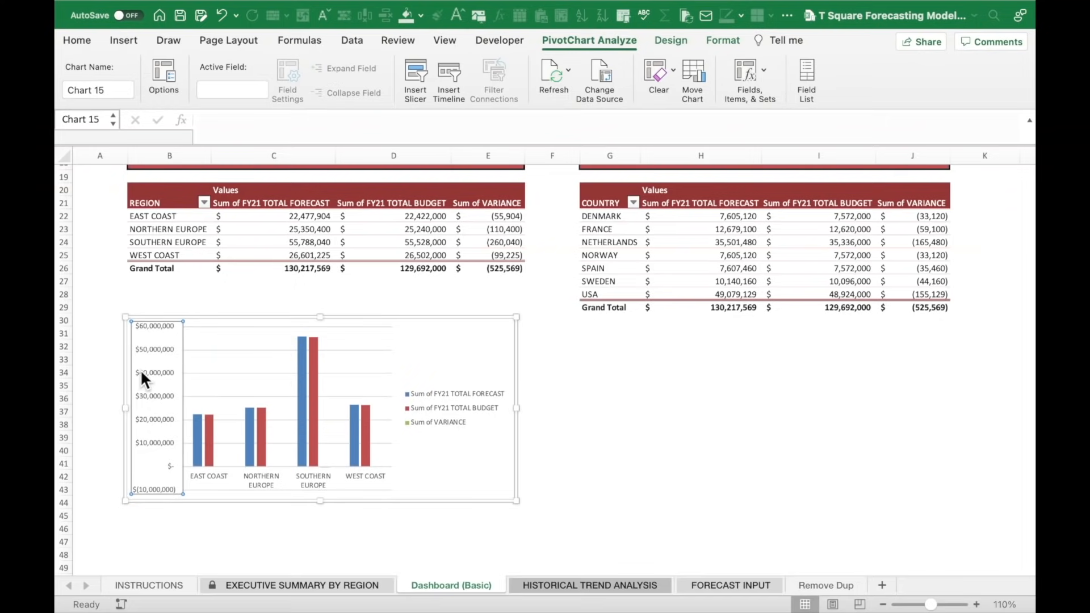
Set the column chart's value axis display units to Millions and its label text to 30% transparency.
right_click(141, 374)
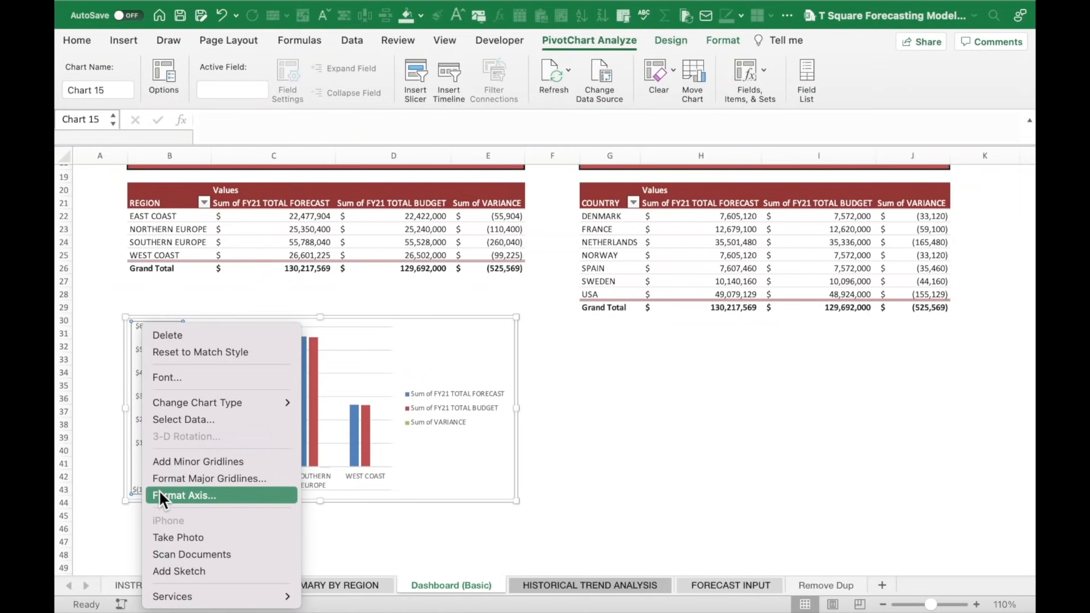
click(159, 492)
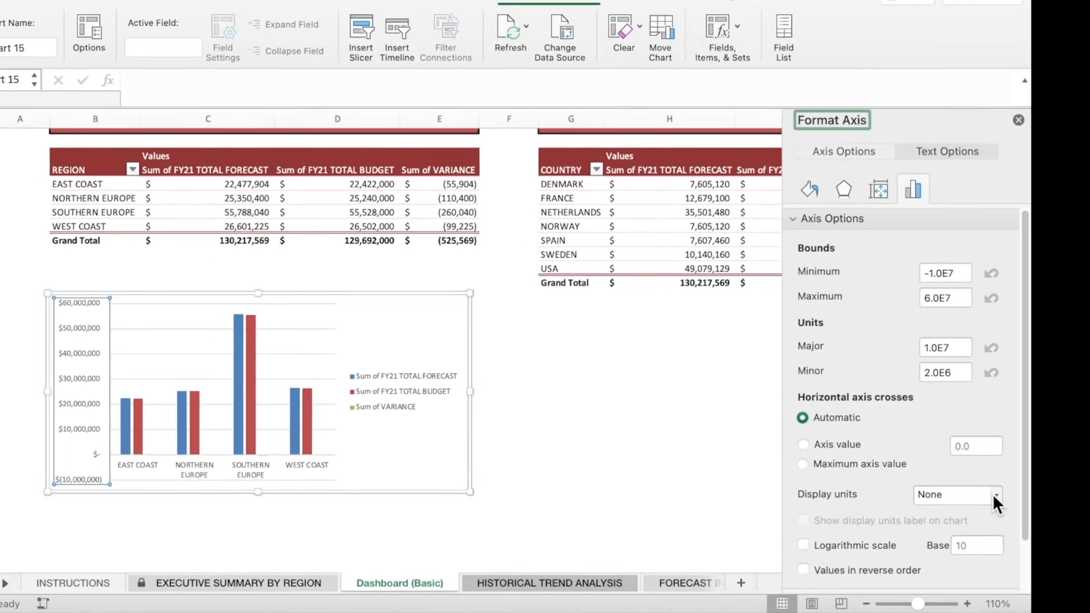
click(988, 486)
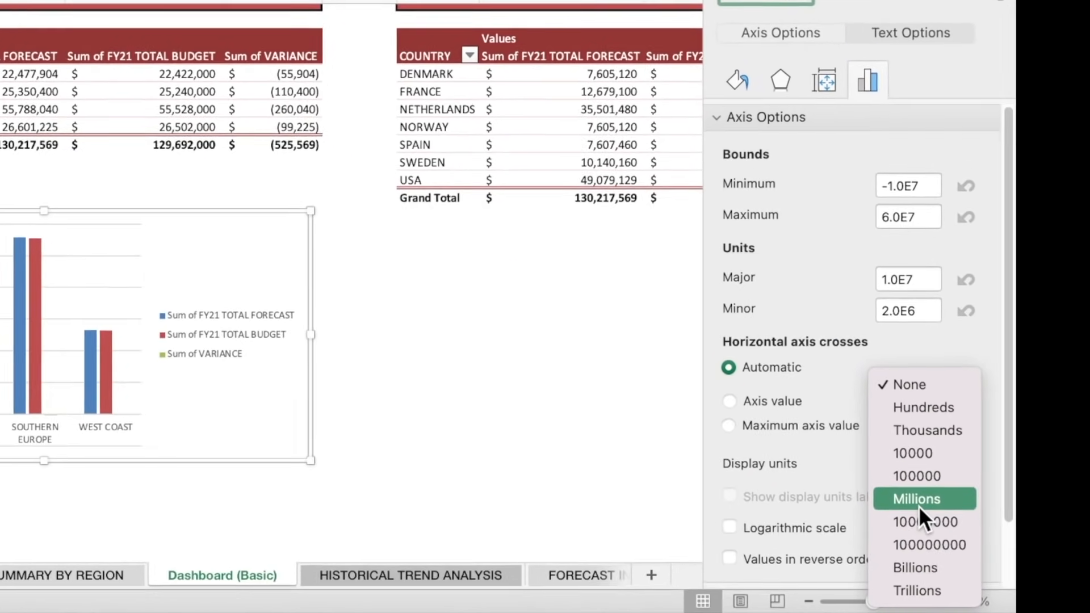
click(950, 521)
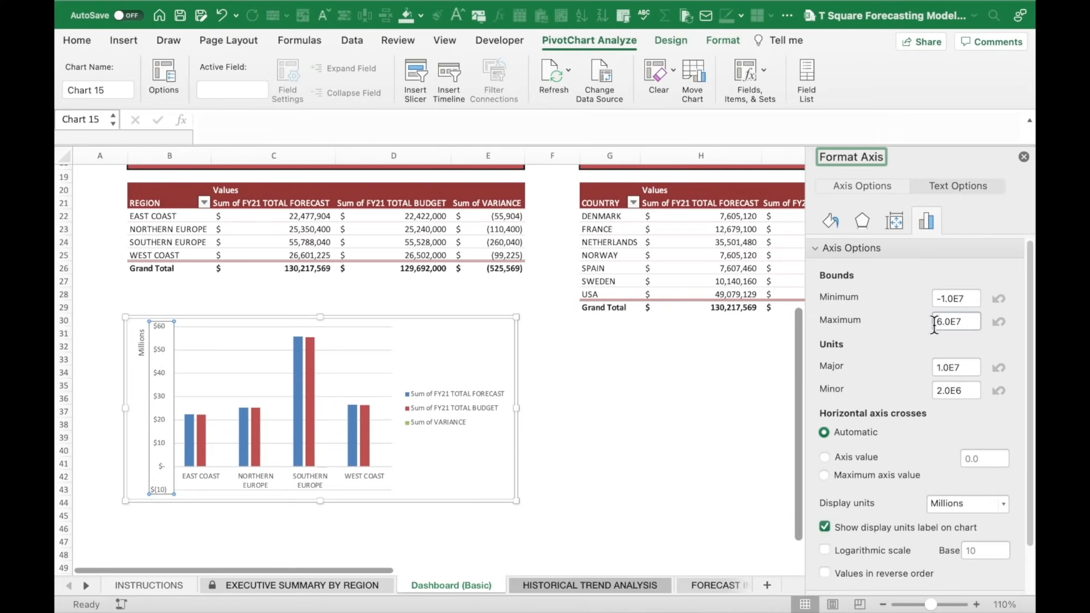
click(958, 186)
drag(889, 378, 910, 383)
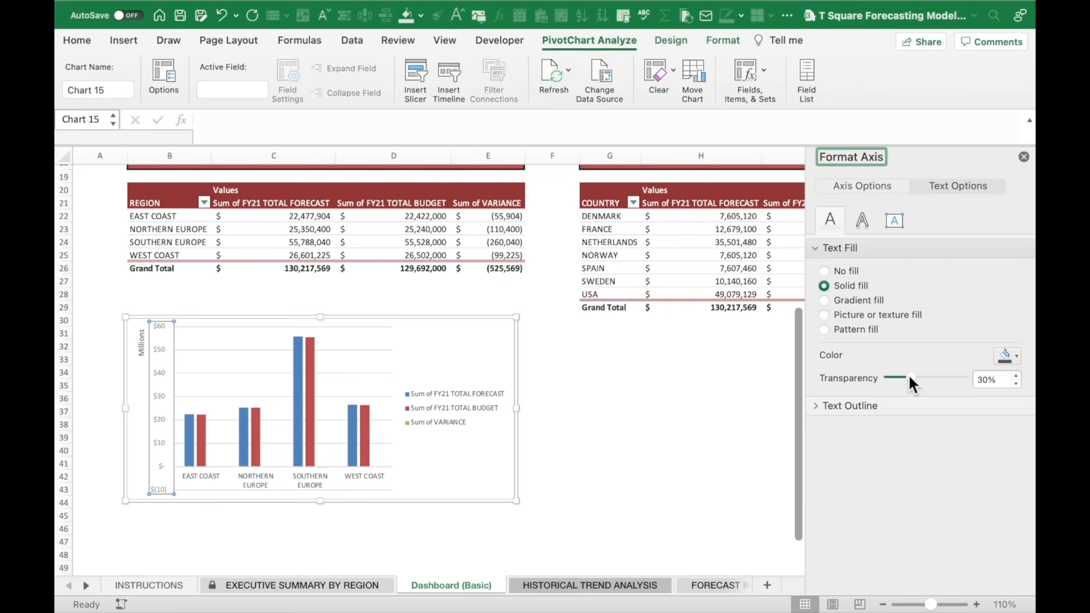
click(417, 406)
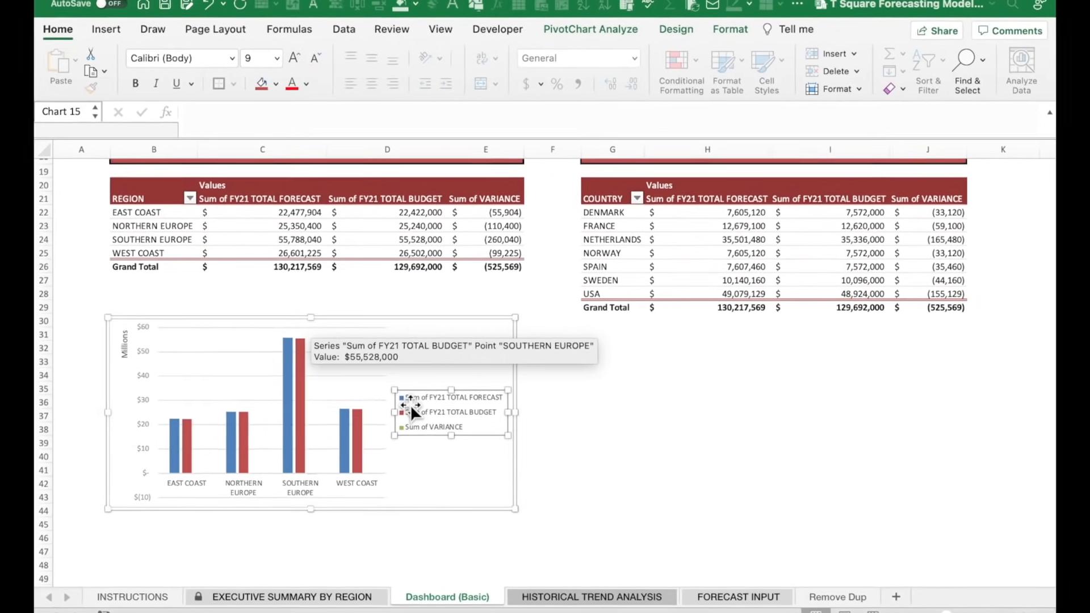
right_click(407, 407)
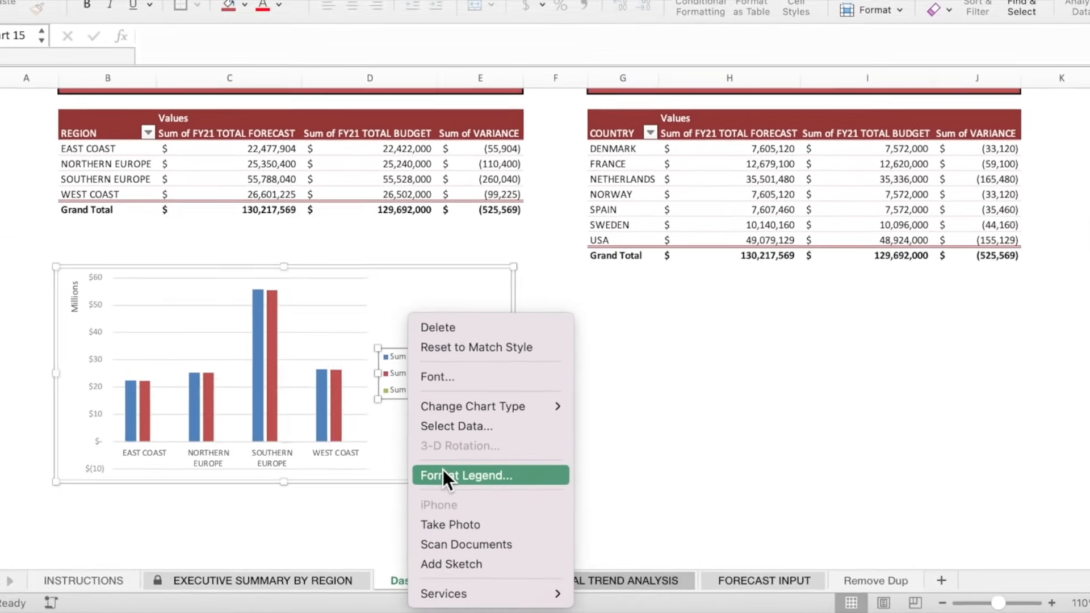
Place the region chart's legend at the top with bold, white, 12-point text on a red fill.
click(434, 463)
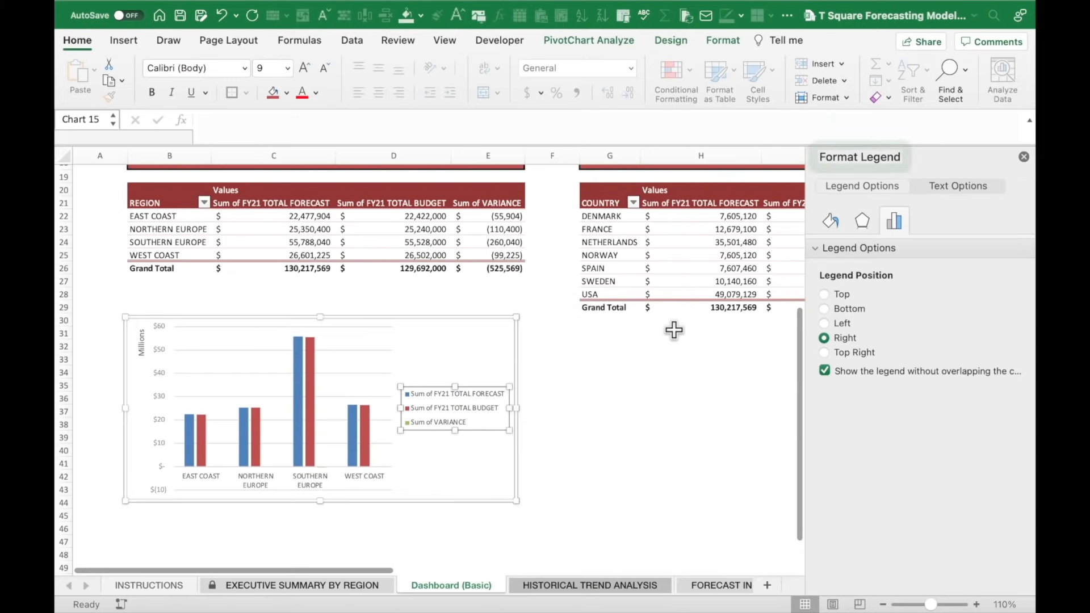
click(824, 294)
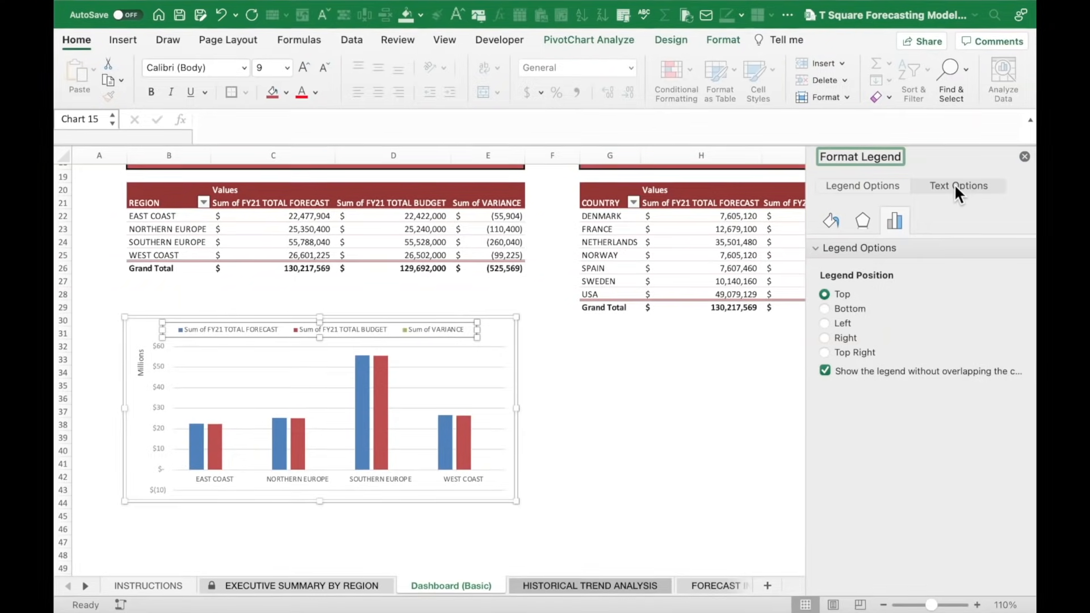
click(957, 182)
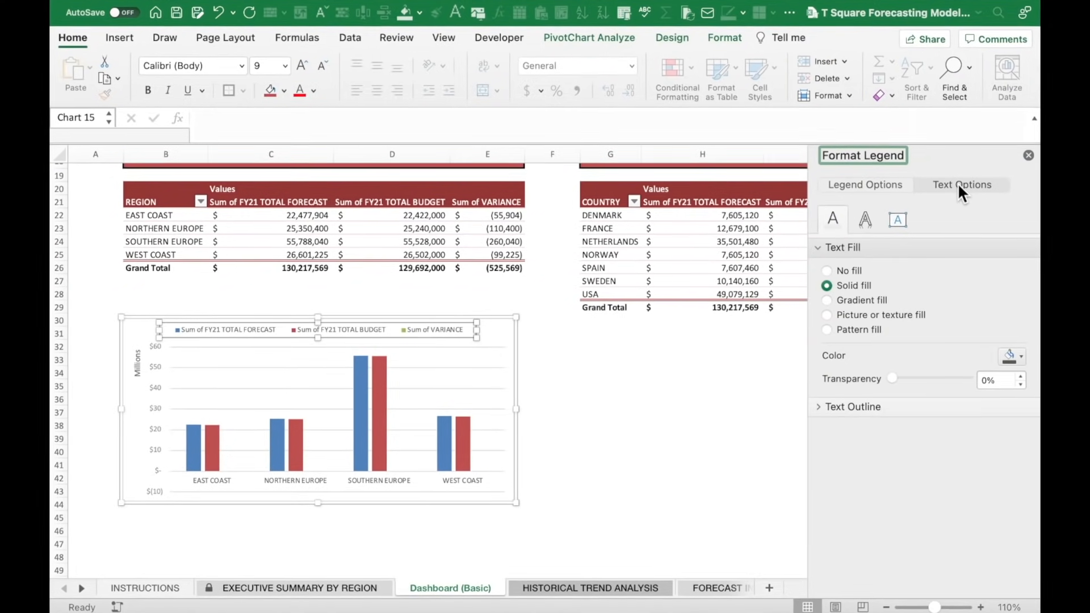
click(1018, 357)
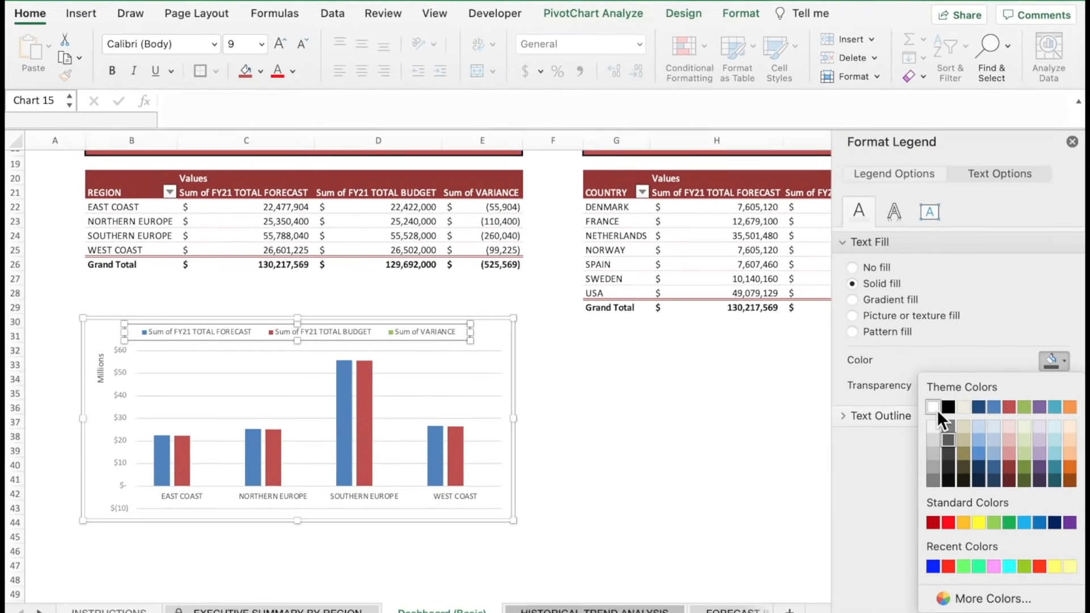
click(935, 409)
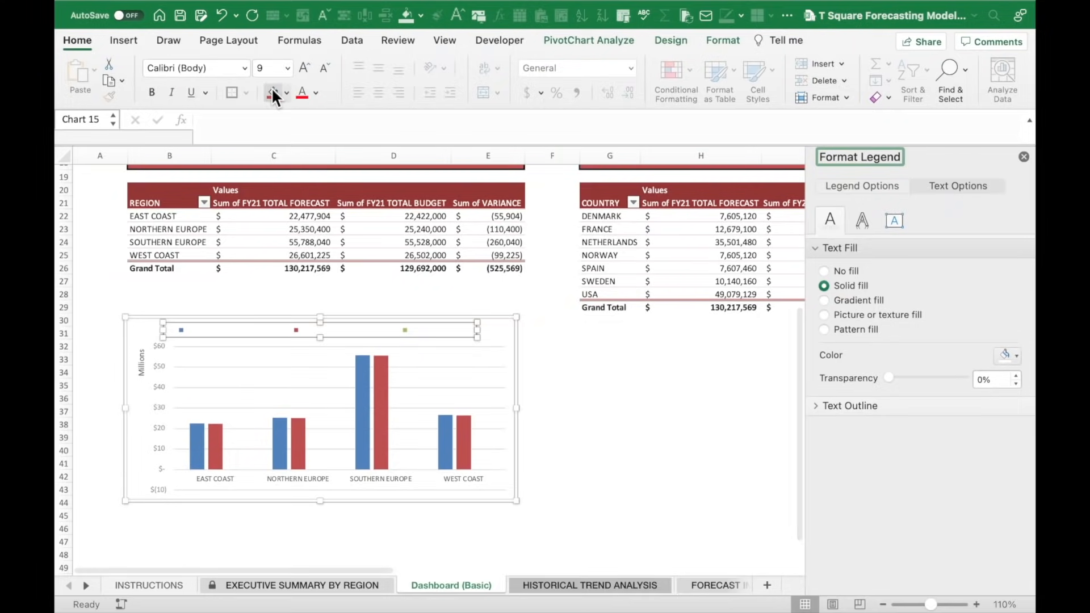
click(224, 53)
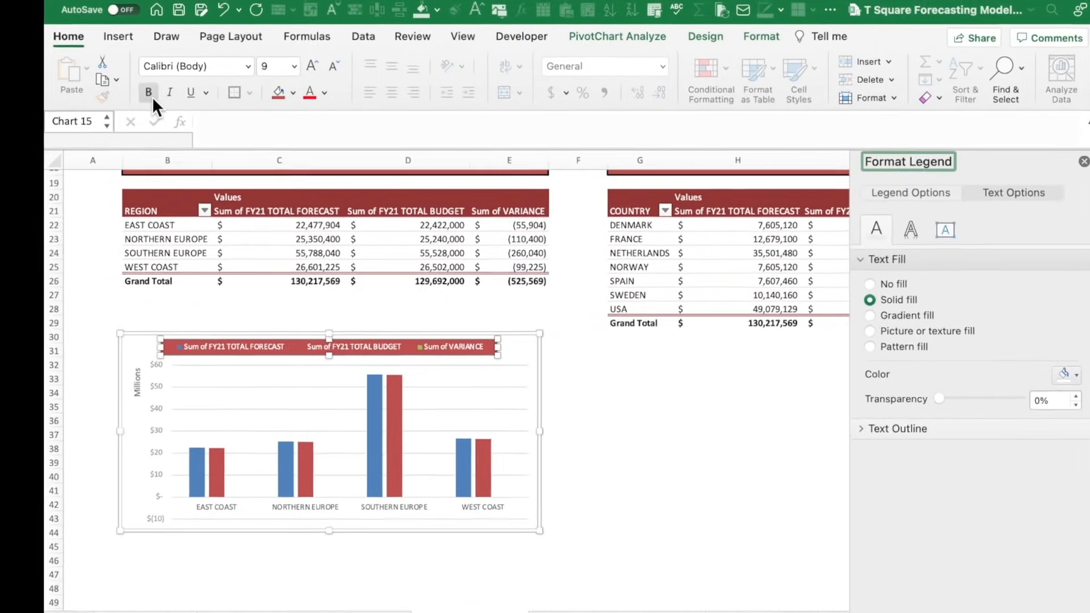
click(151, 92)
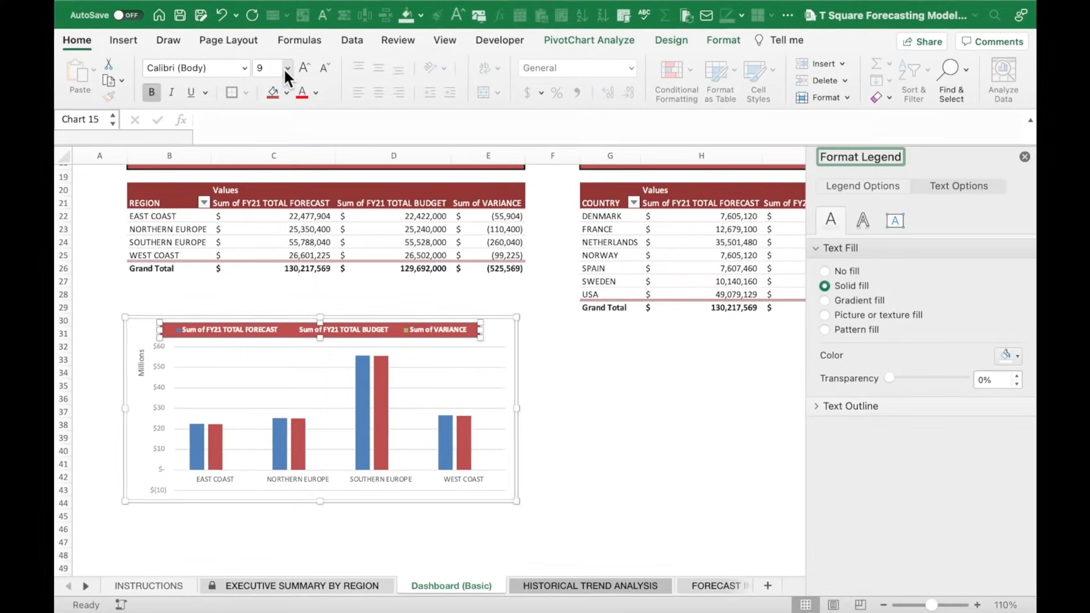
click(324, 58)
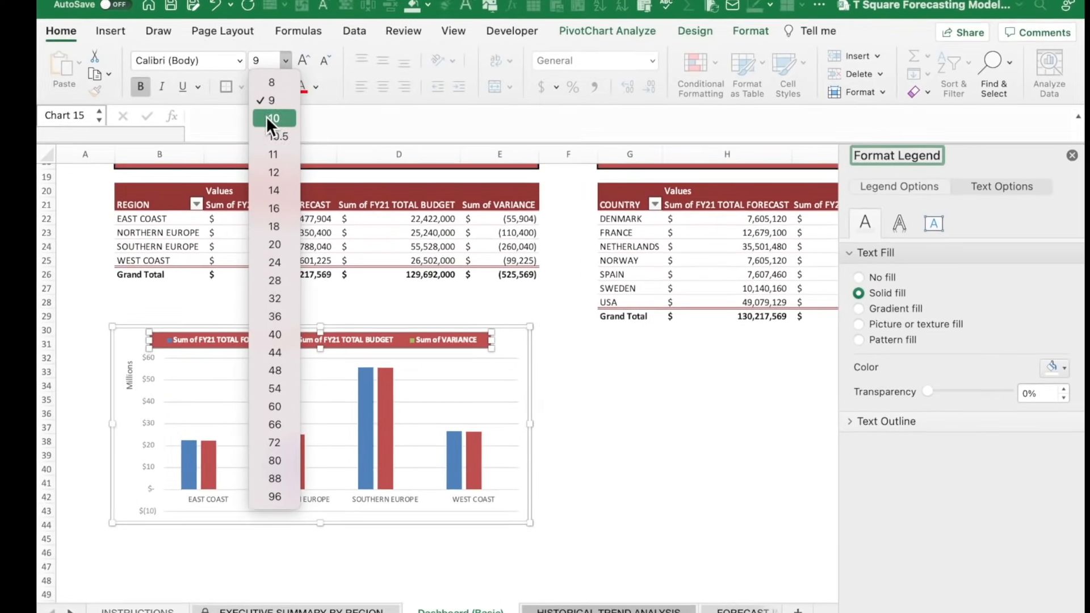
click(276, 172)
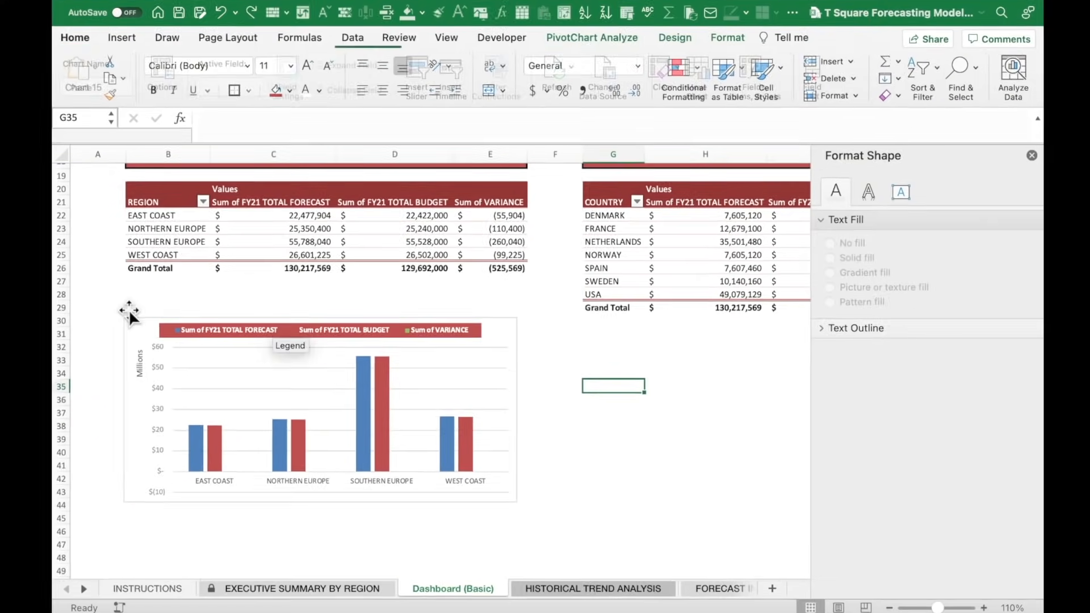
click(35, 334)
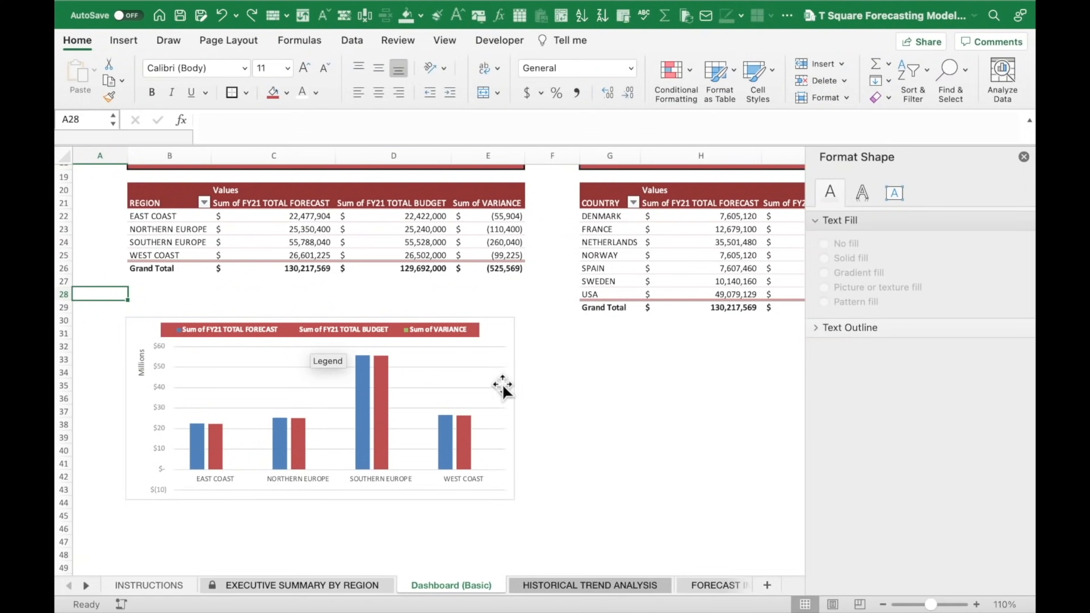
Give the region chart's horizontal category labels bold white text on a red fill.
click(587, 396)
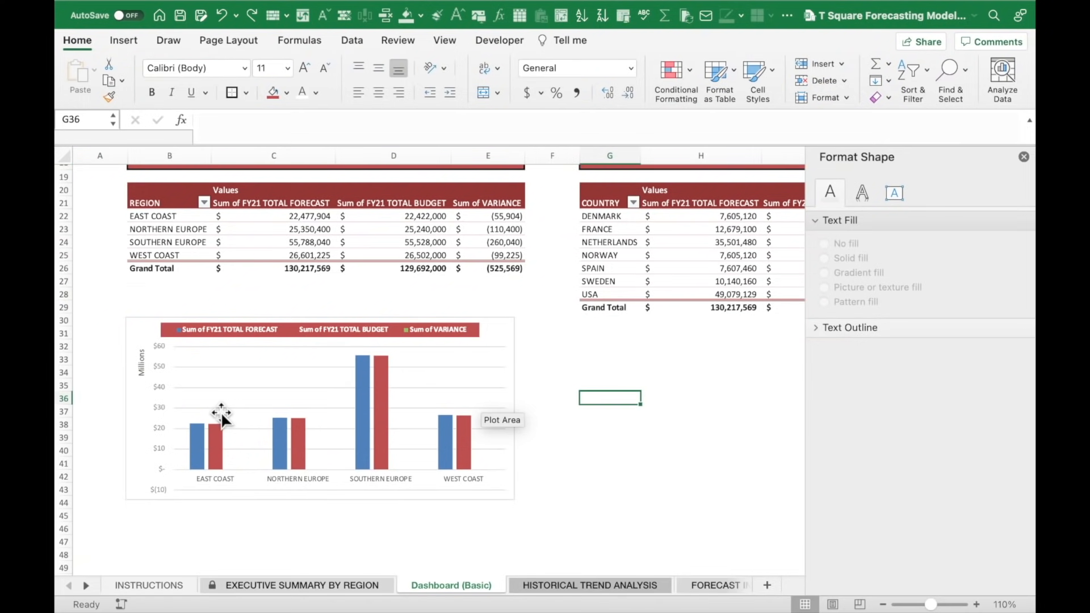
click(258, 478)
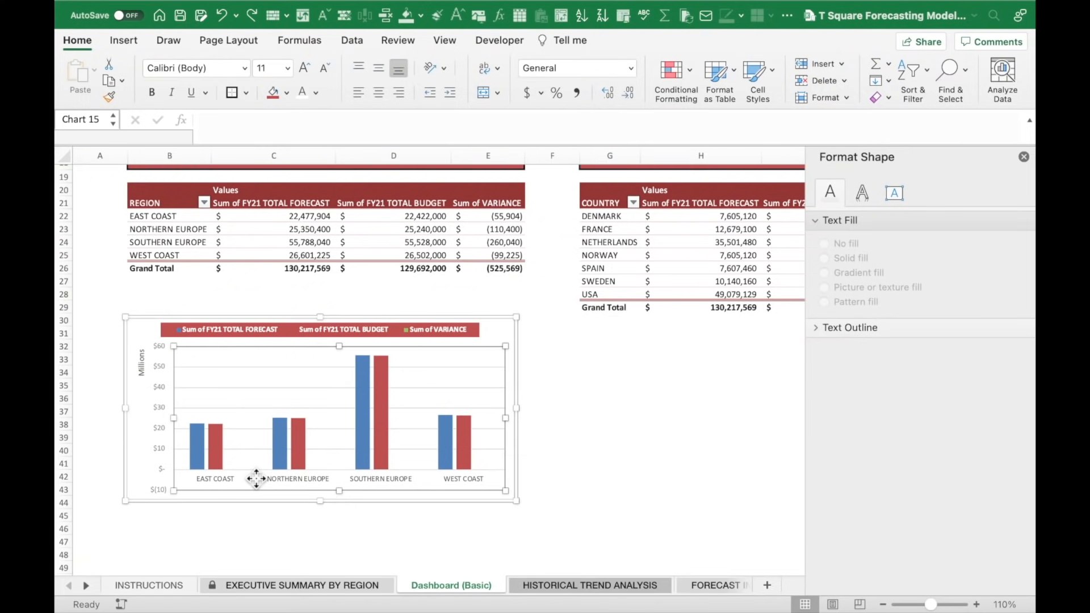
click(297, 481)
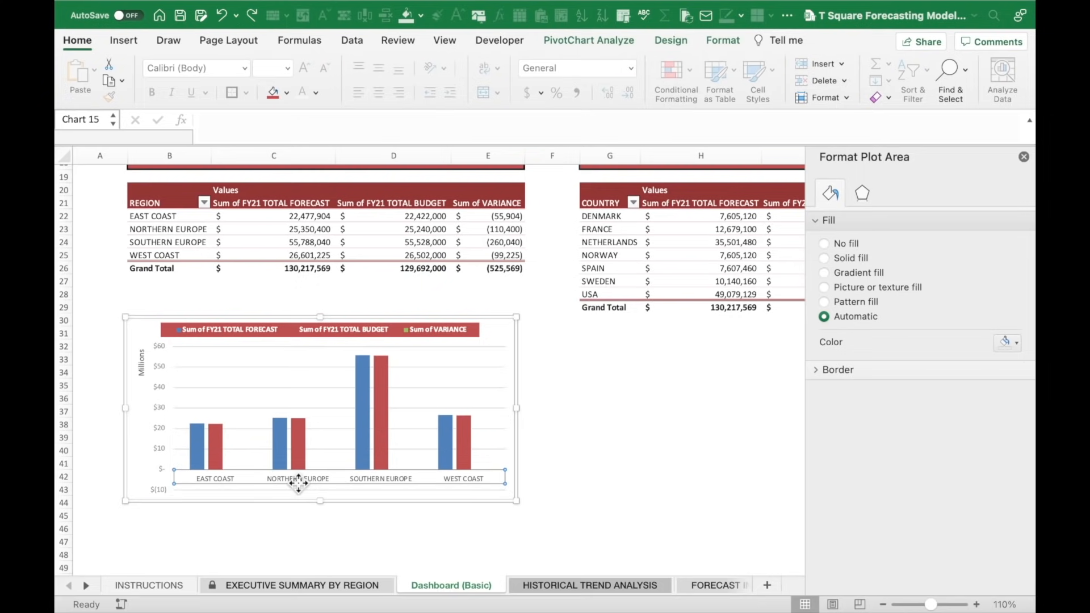
click(269, 93)
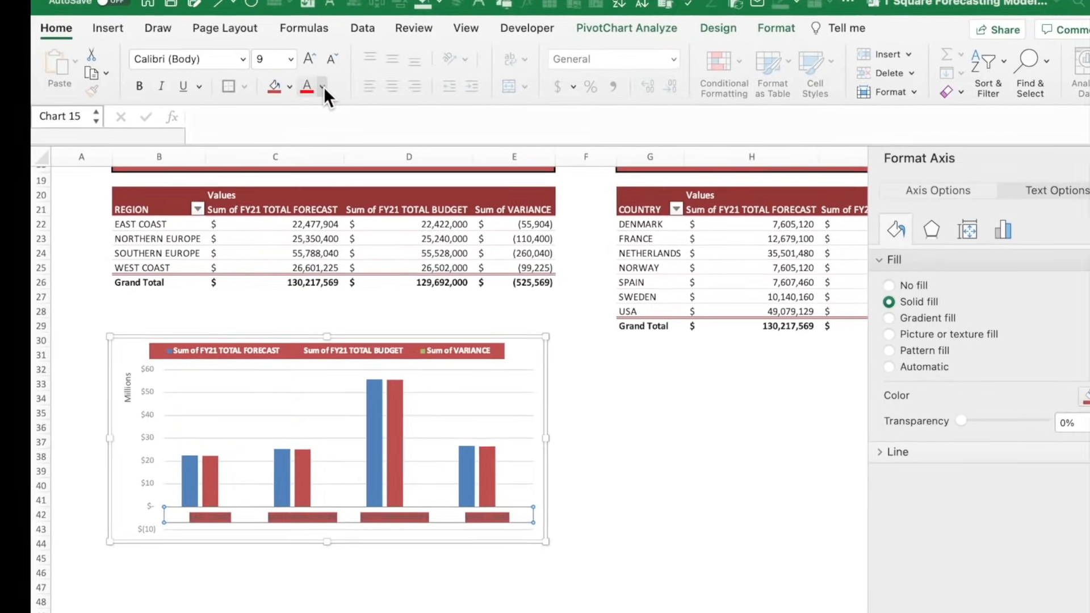
click(322, 86)
click(312, 159)
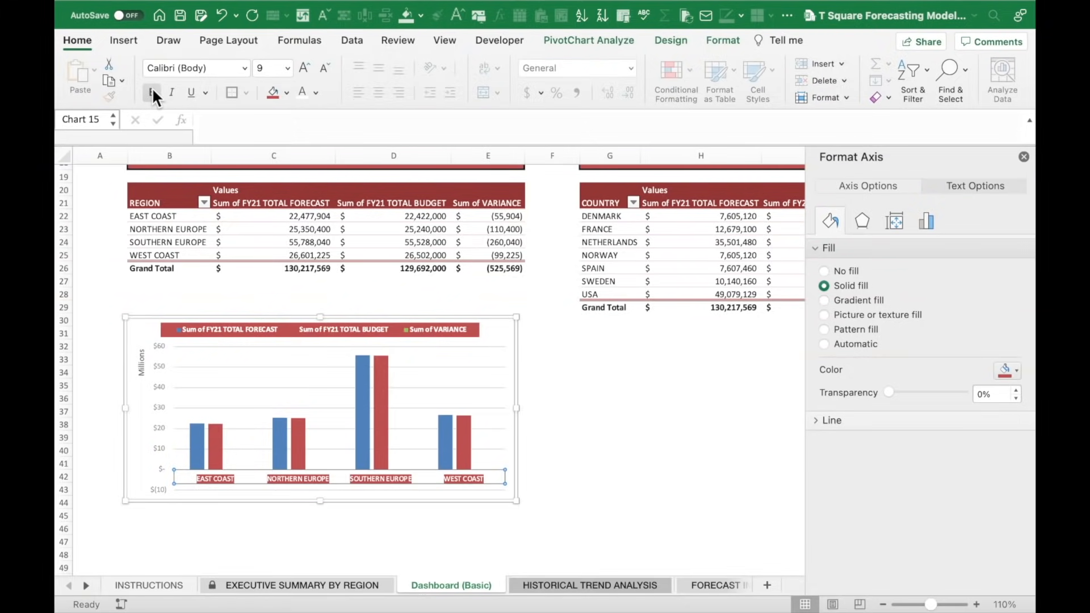
click(153, 92)
click(618, 425)
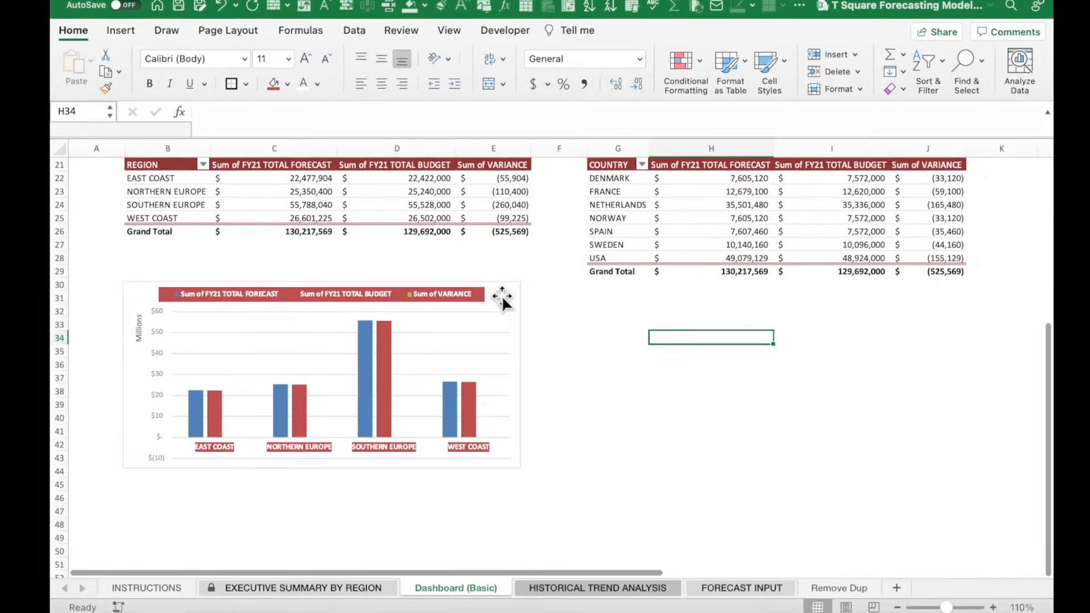
Shift the region chart slightly down and to the left.
drag(501, 293, 591, 267)
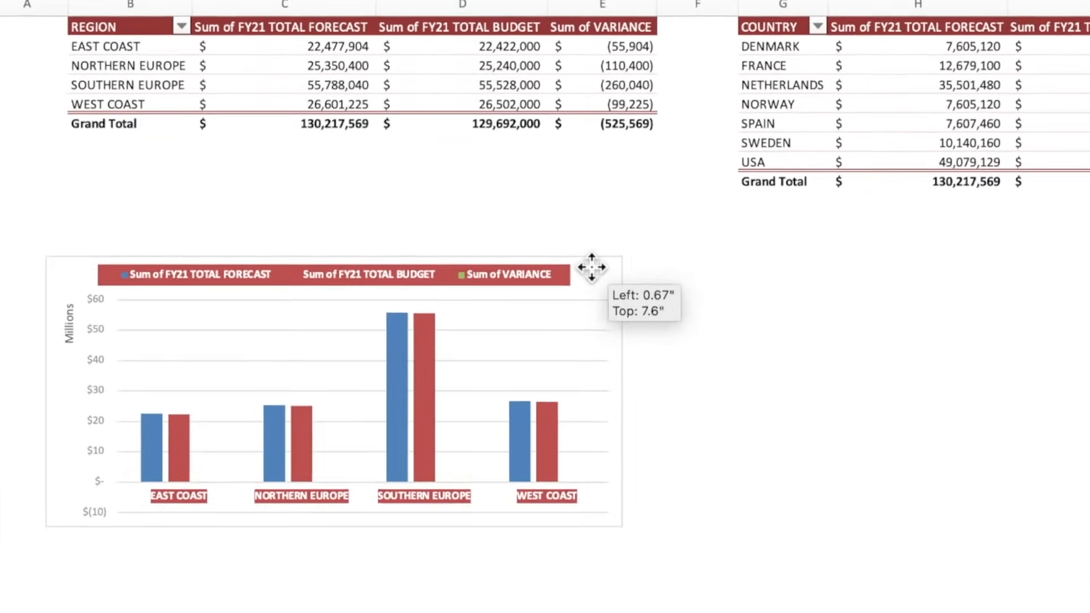
click(758, 298)
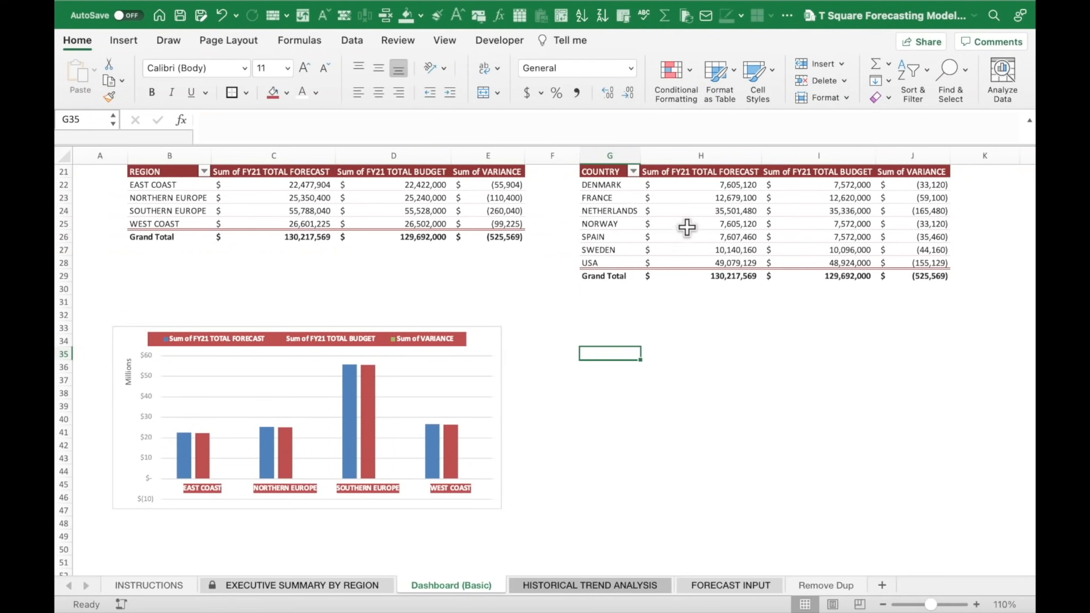
click(707, 212)
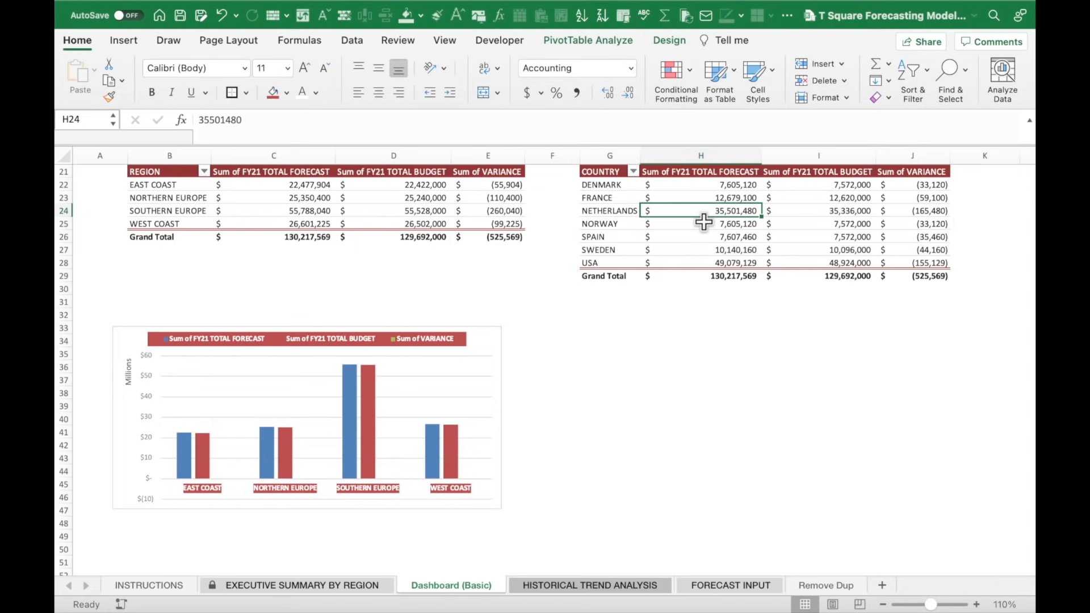
Insert a PivotChart from the country PivotTable and place it, widened, below the country table.
scroll(704, 222, up, 3)
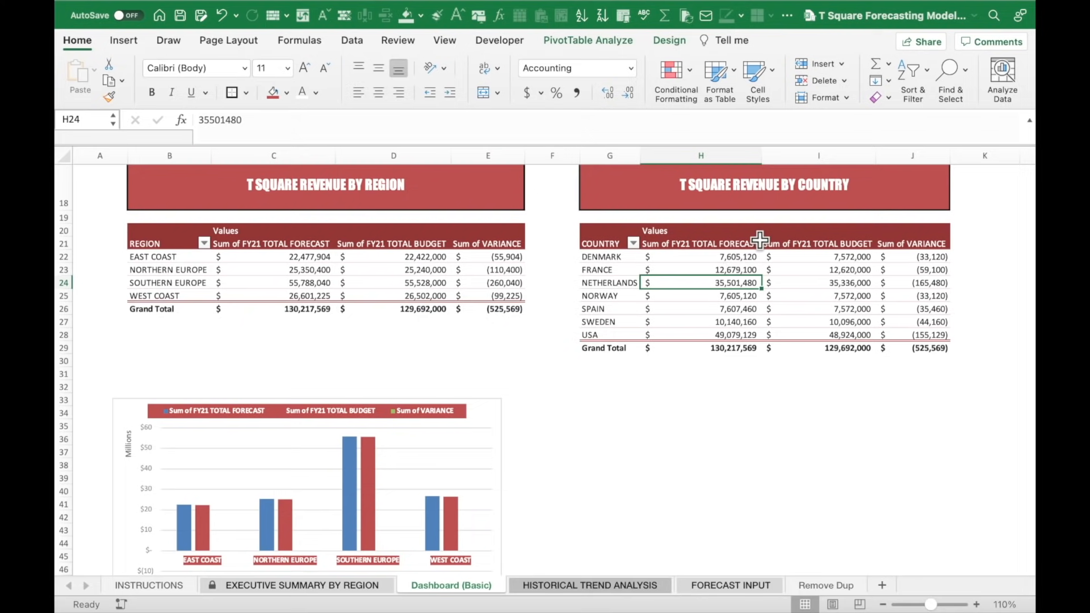
click(584, 40)
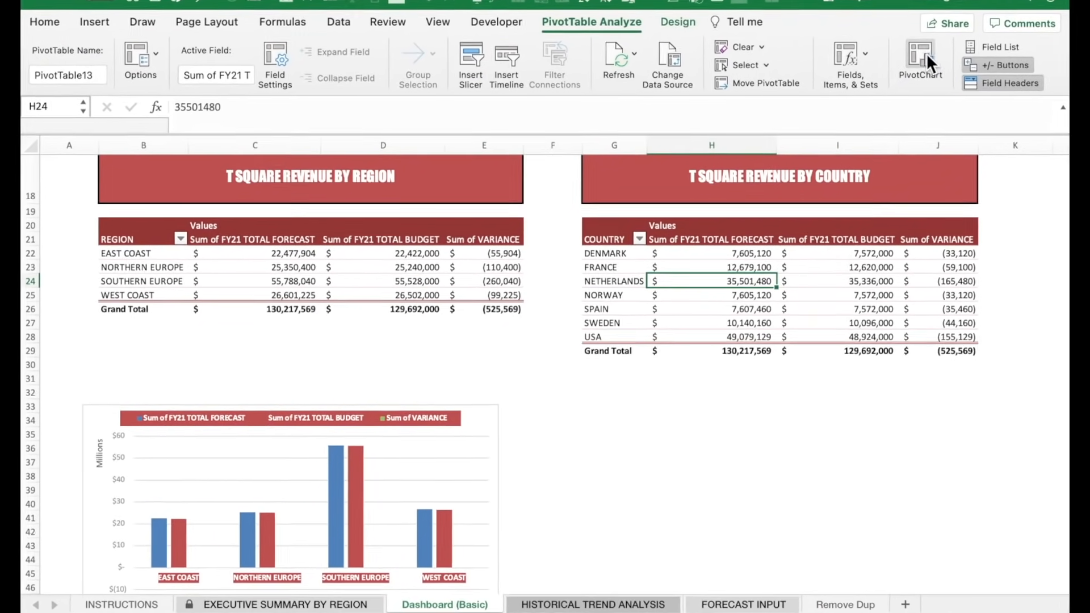
click(907, 67)
scroll(729, 203, down, 3)
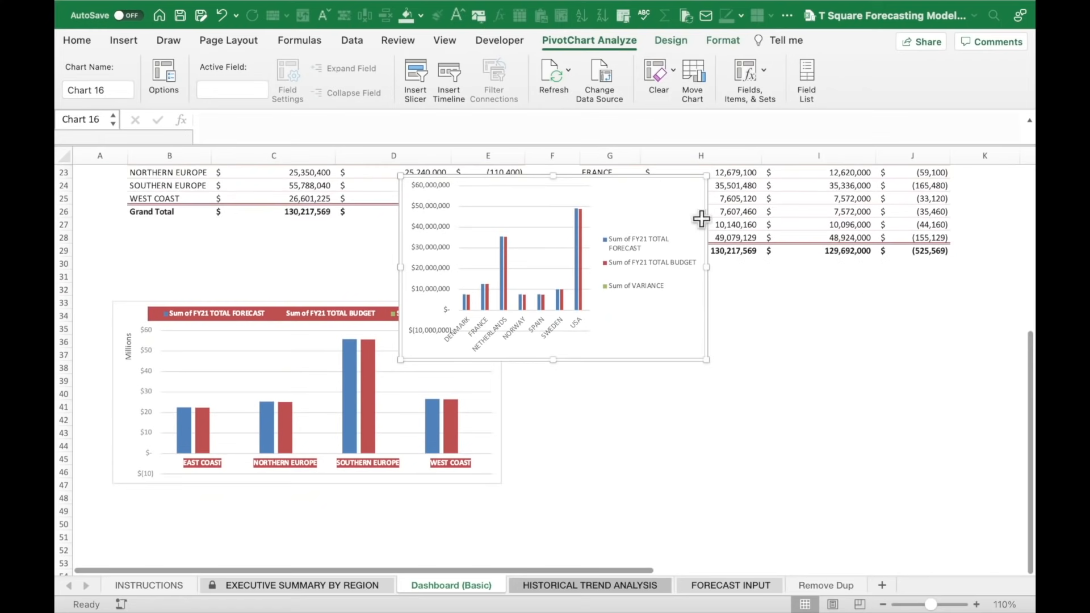
drag(657, 195, 852, 321)
drag(597, 399, 556, 399)
drag(902, 400, 922, 397)
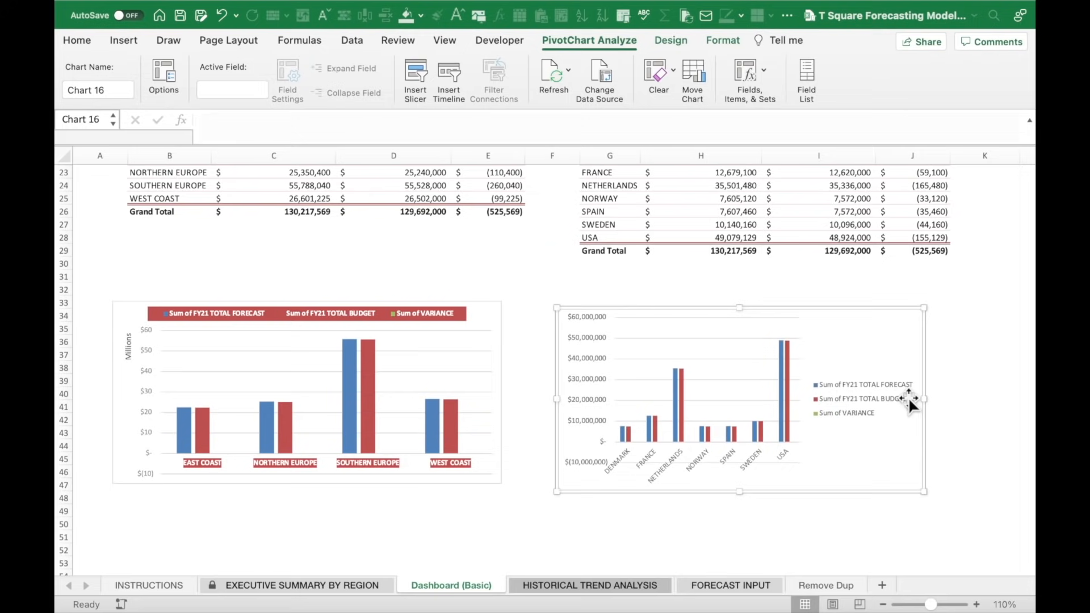
Change the country chart's type to a 2-D clustered bar chart.
right_click(741, 358)
mouse_move(759, 410)
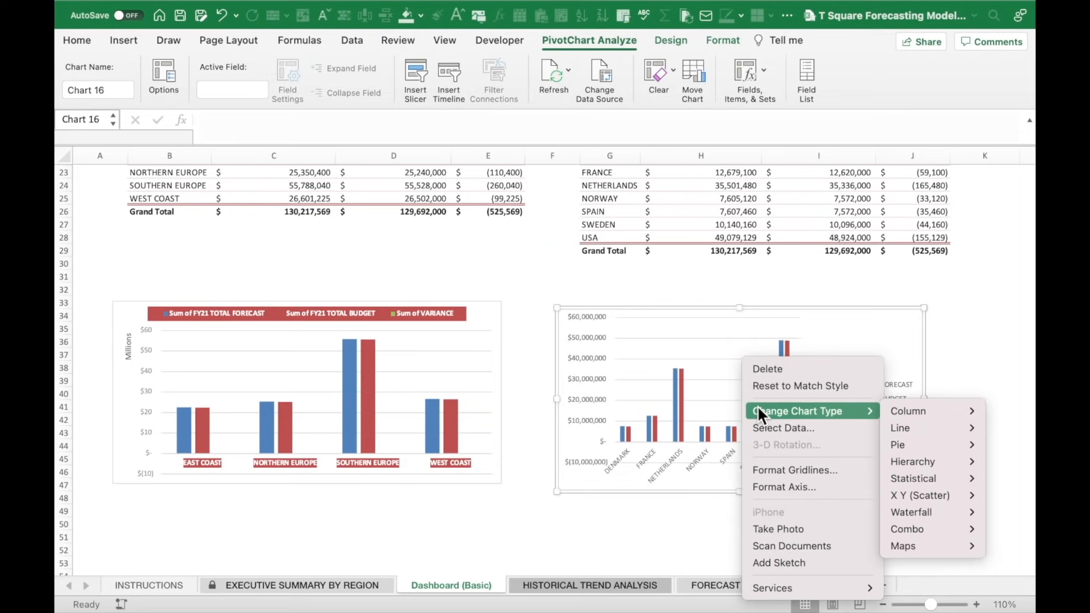
mouse_move(891, 412)
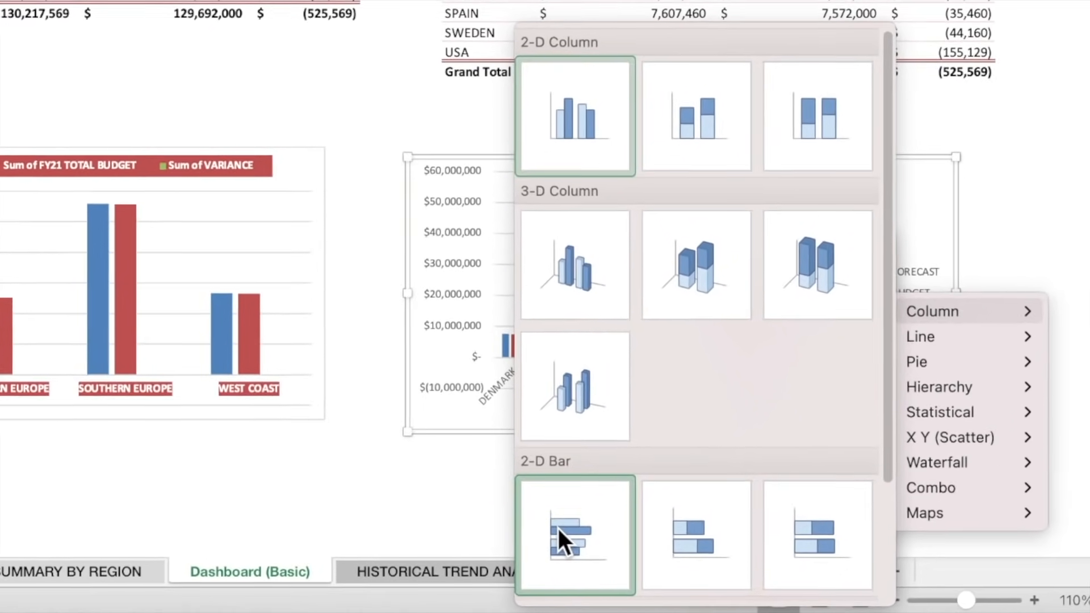
click(647, 553)
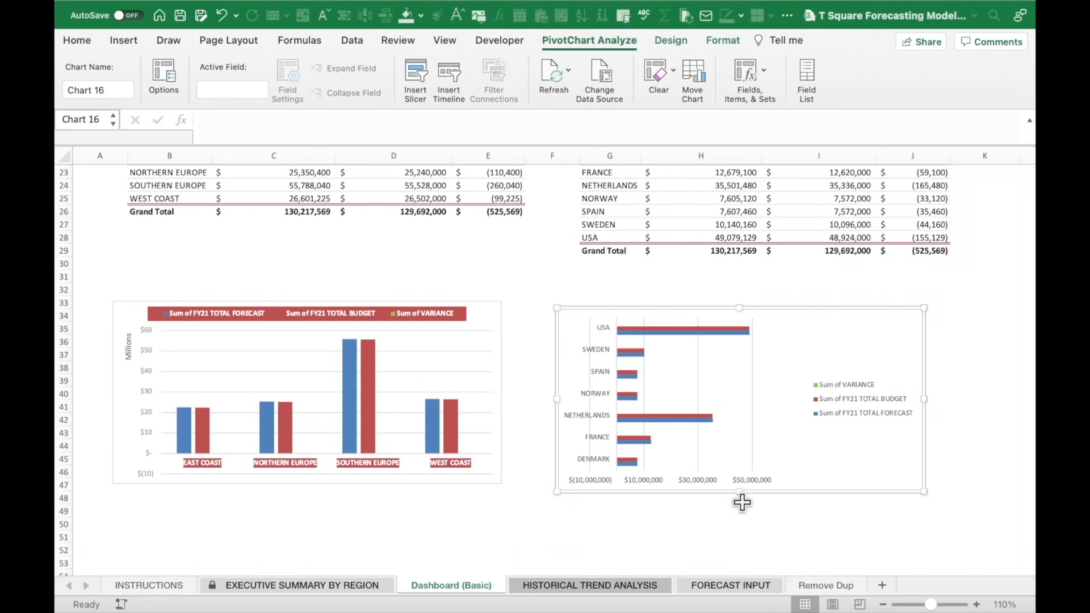
click(718, 536)
click(795, 365)
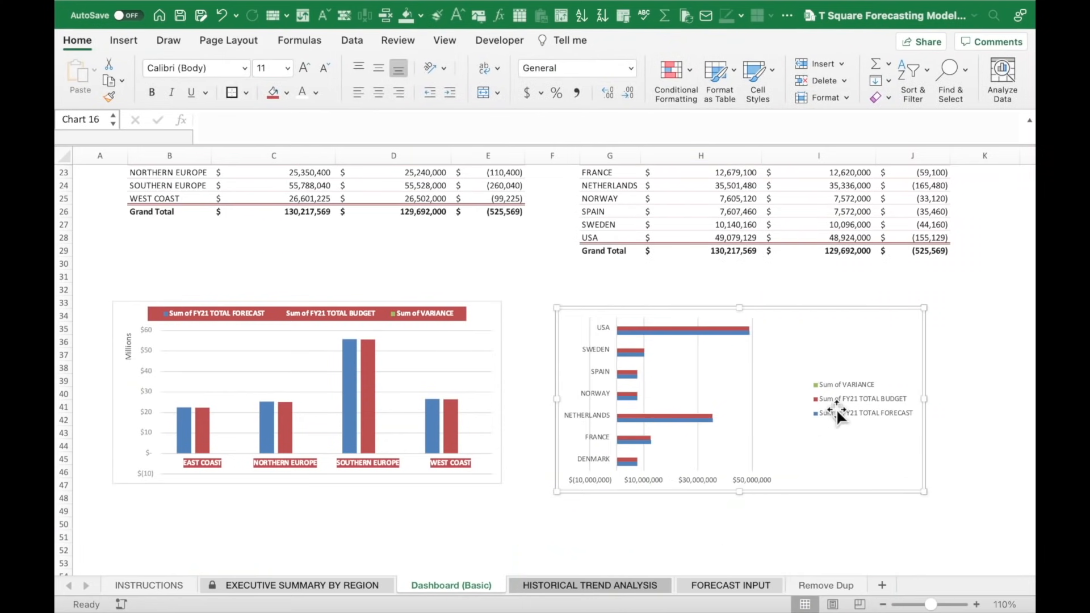
Move the country bar chart's legend to the top with bold white text on a red fill.
click(825, 401)
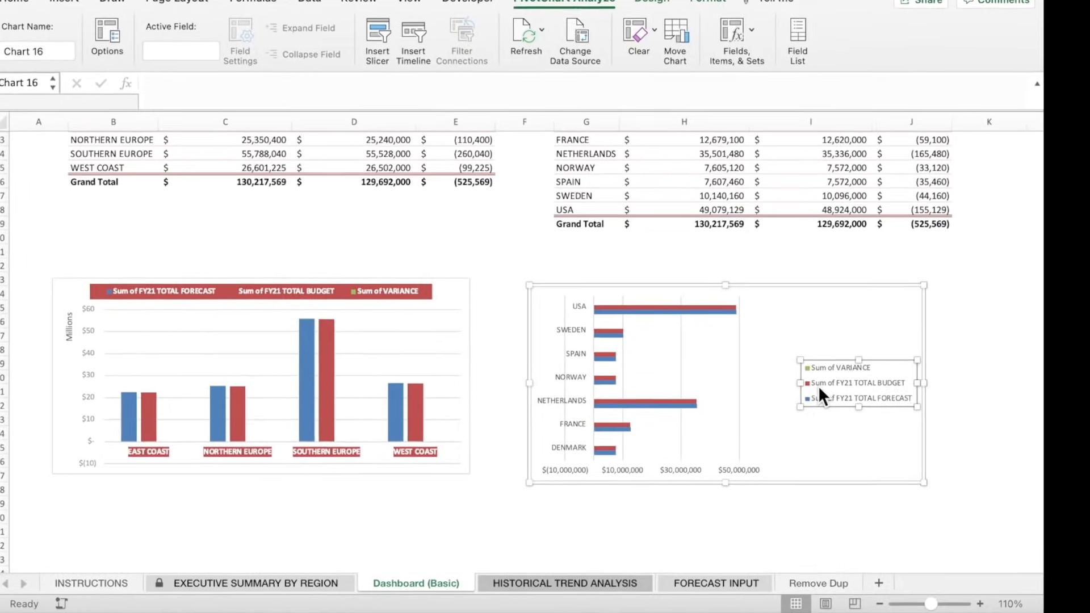
right_click(820, 390)
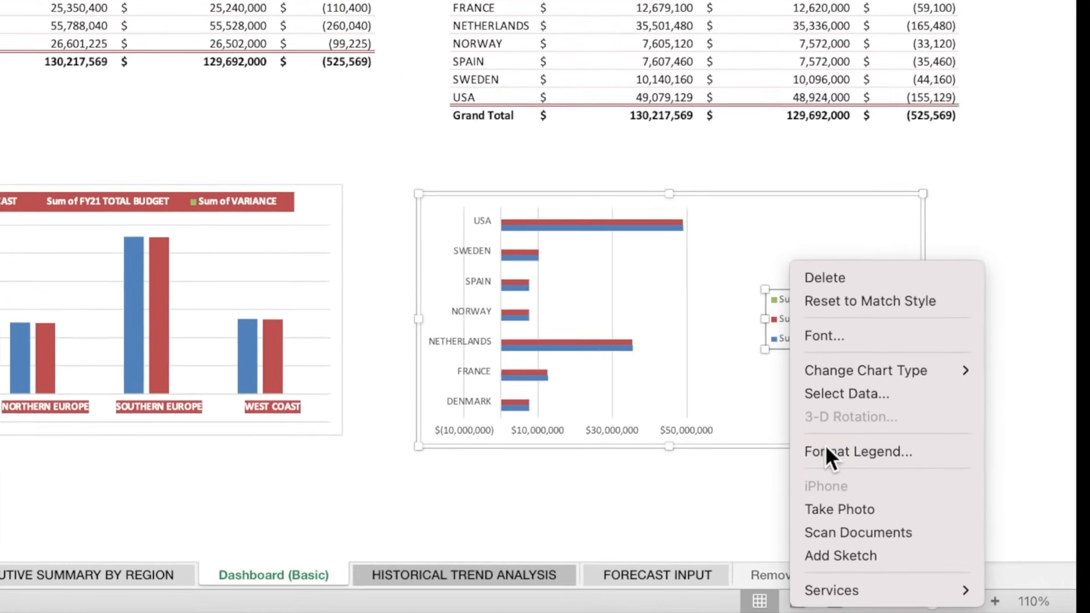
click(827, 449)
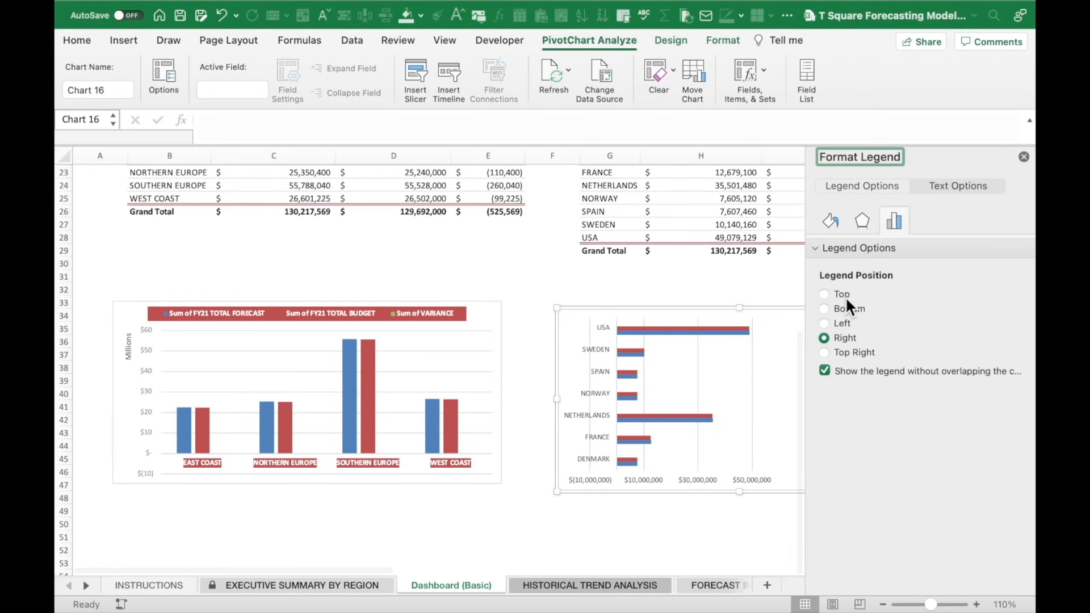
click(823, 293)
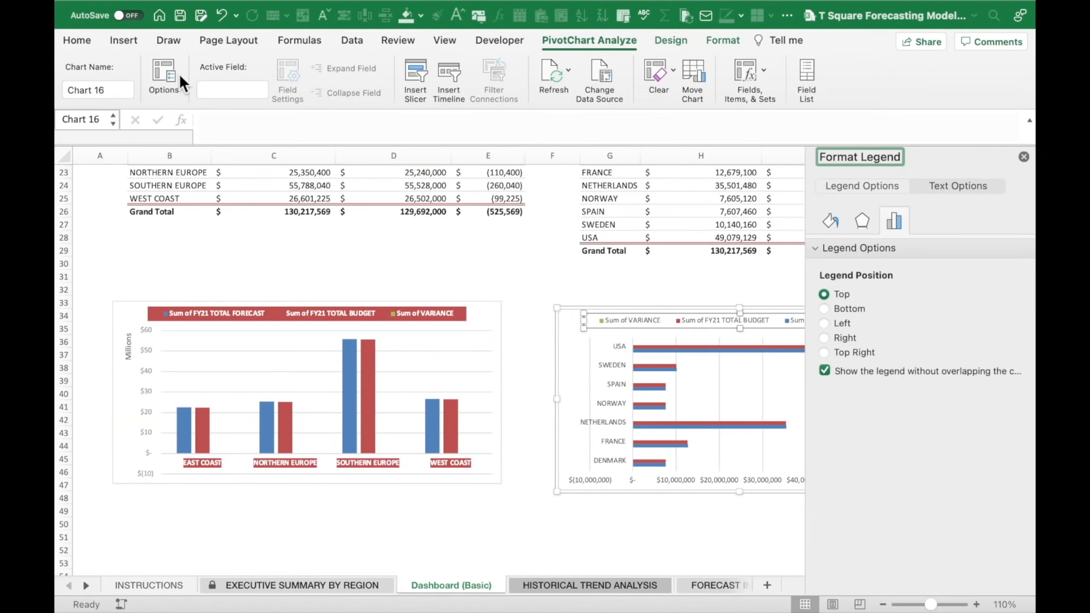
click(75, 43)
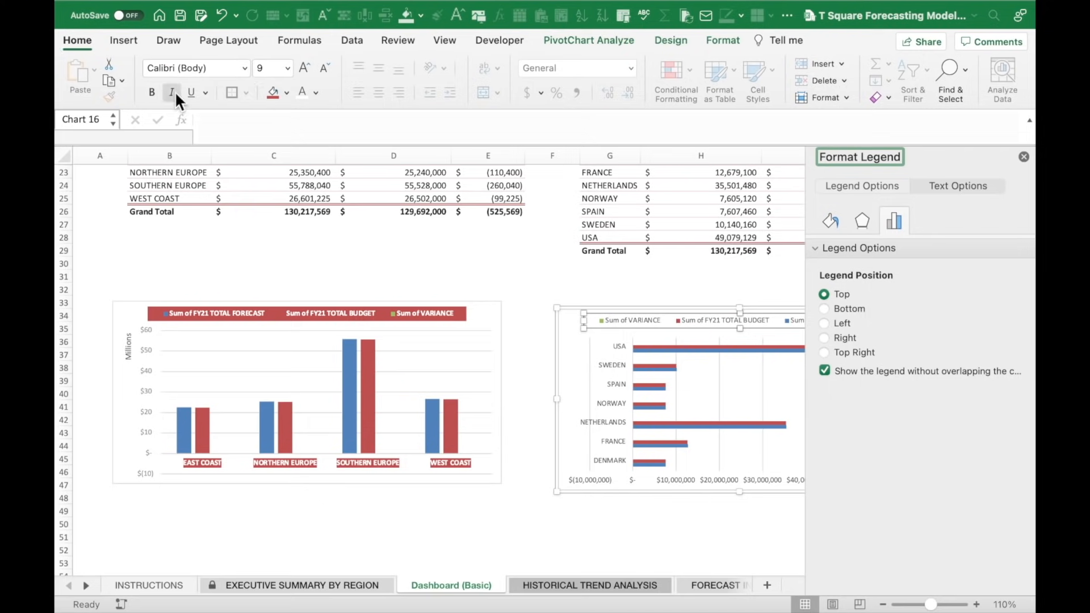
click(152, 92)
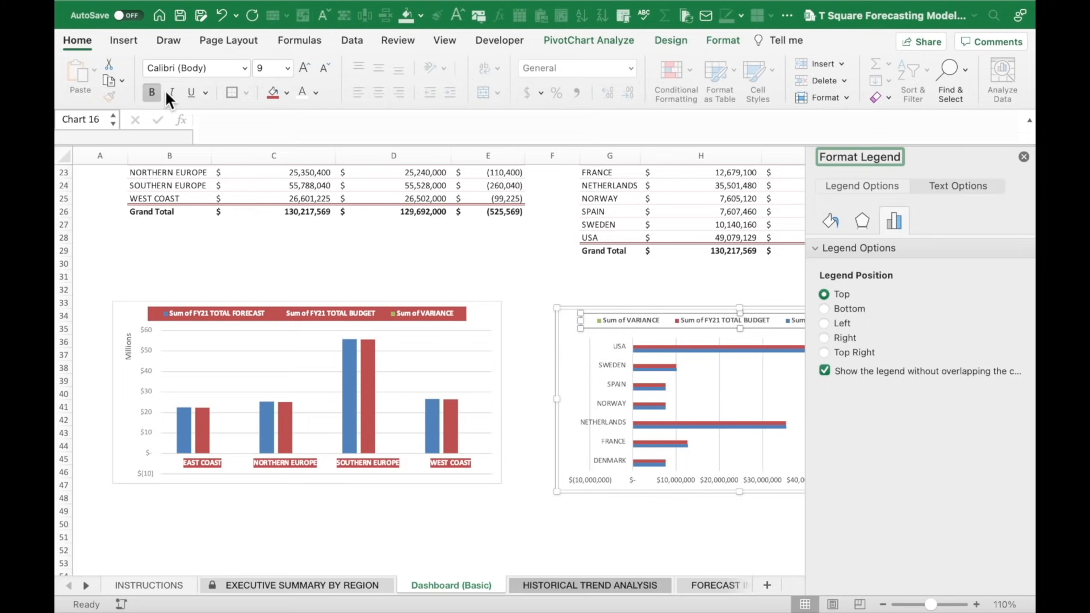
click(302, 92)
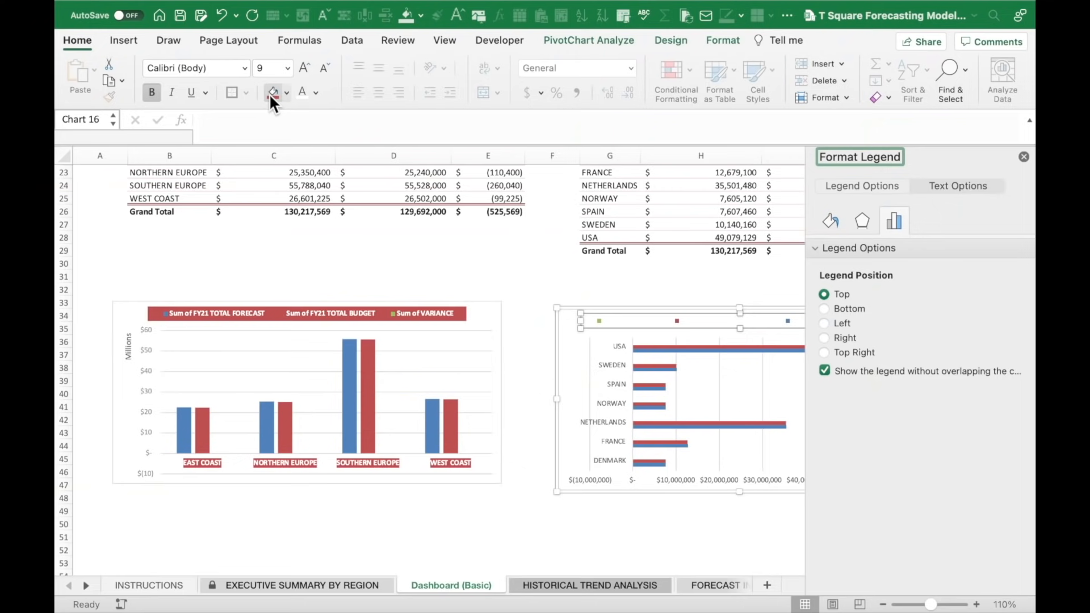
click(272, 93)
click(495, 259)
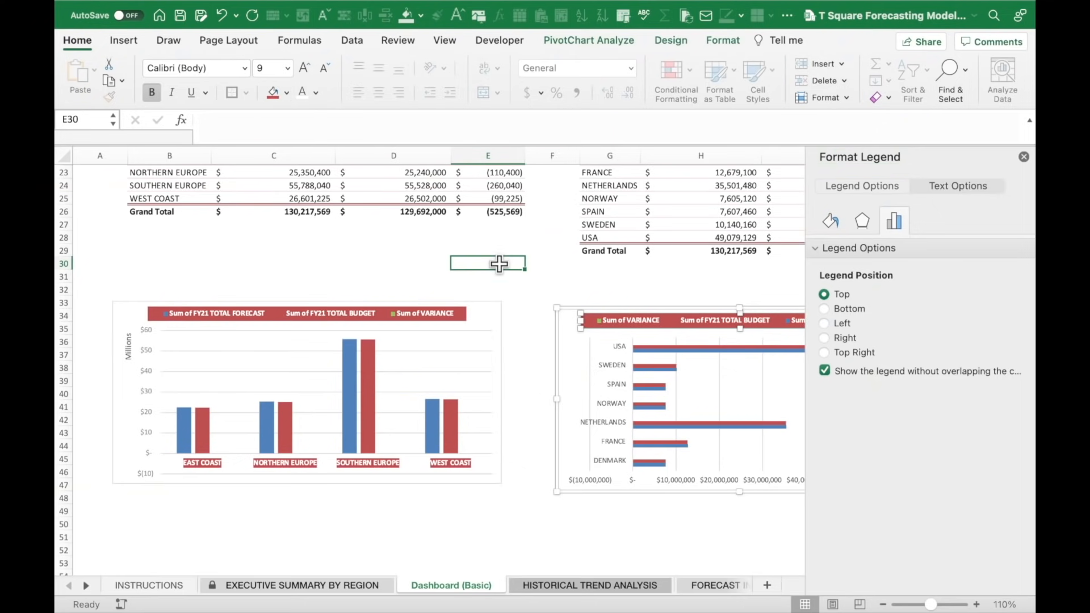
click(1024, 156)
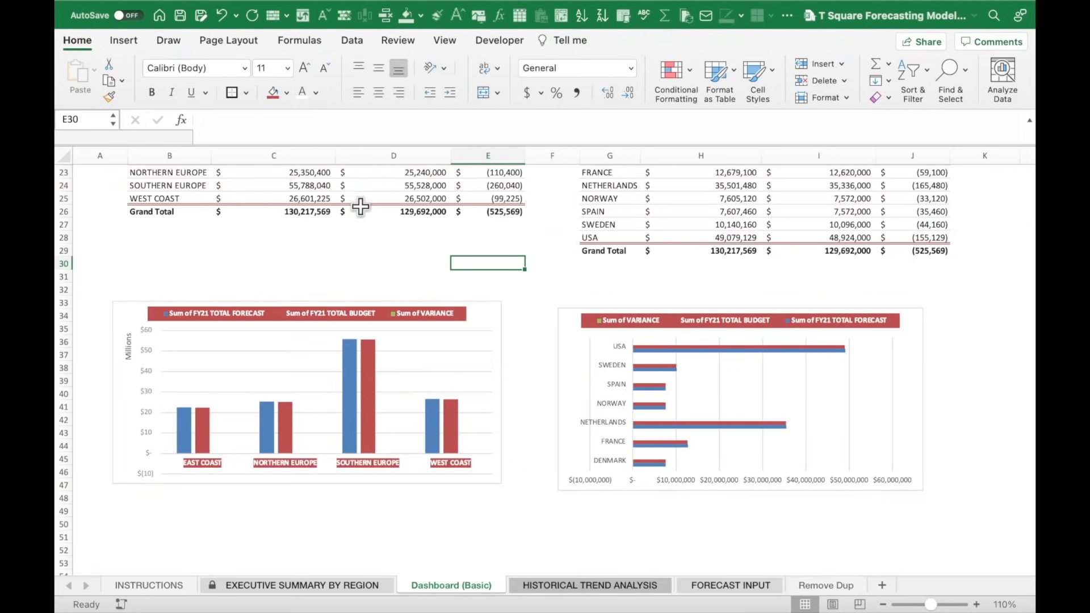
Set the bar chart's horizontal axis display units to Millions.
right_click(705, 483)
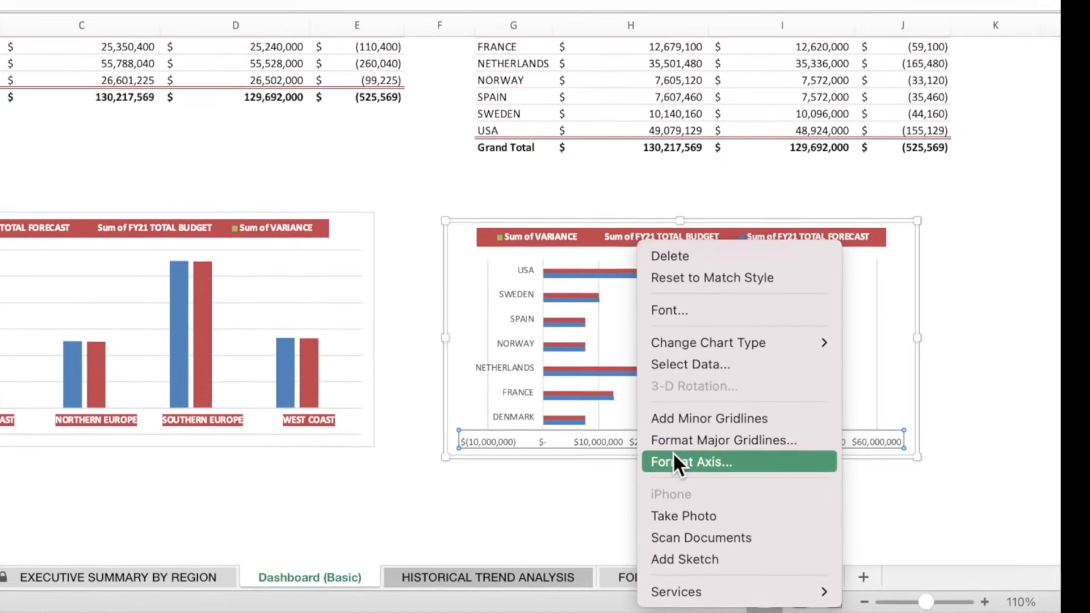
click(738, 492)
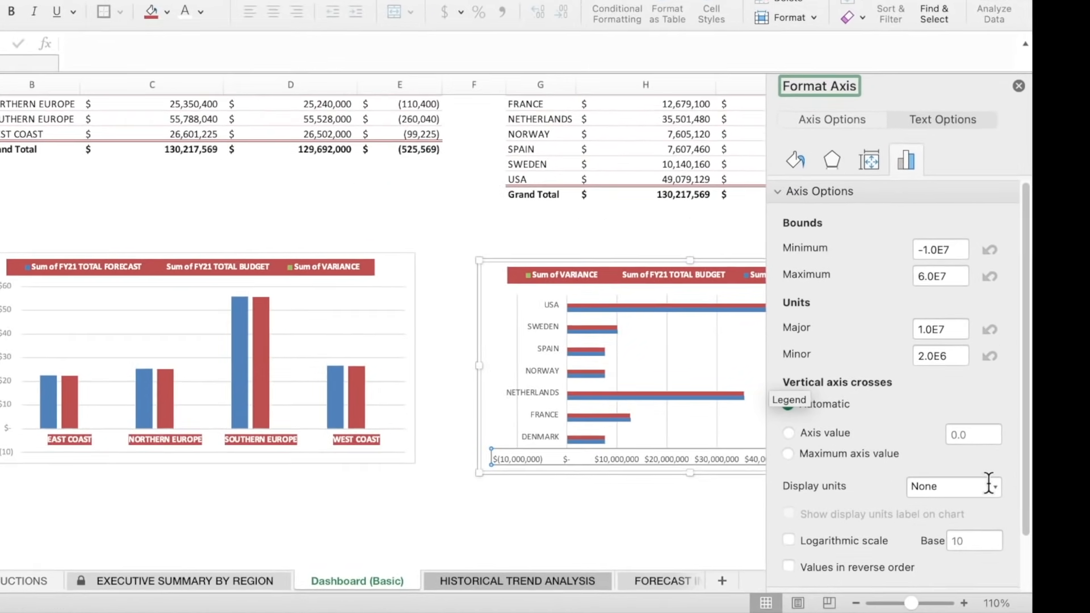
click(988, 487)
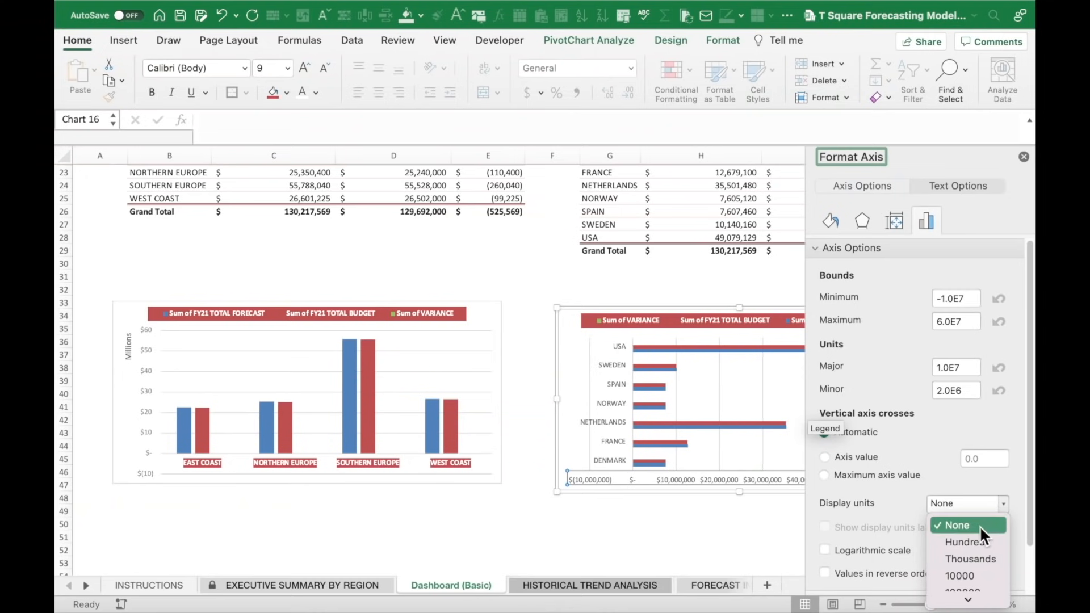
scroll(966, 556, down, 2)
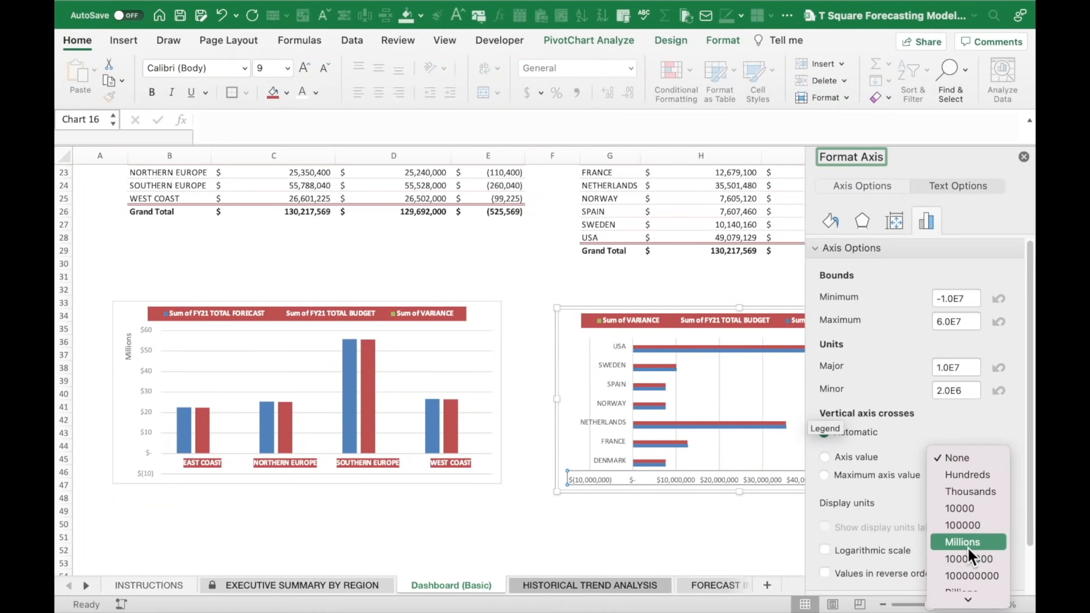
click(968, 546)
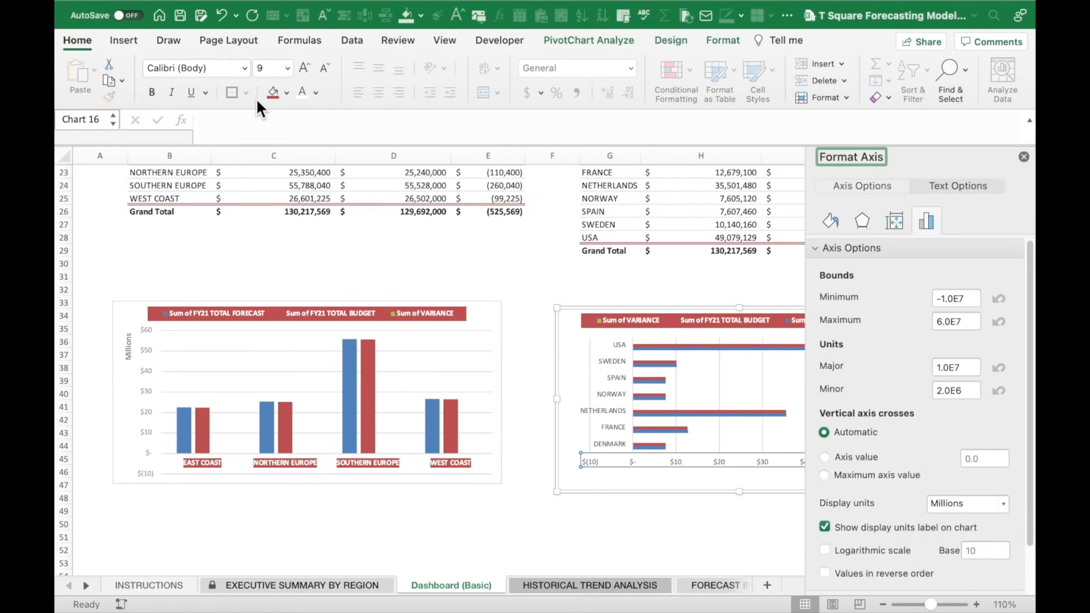
Give the bar chart's axis labels white text on a red fill.
click(271, 93)
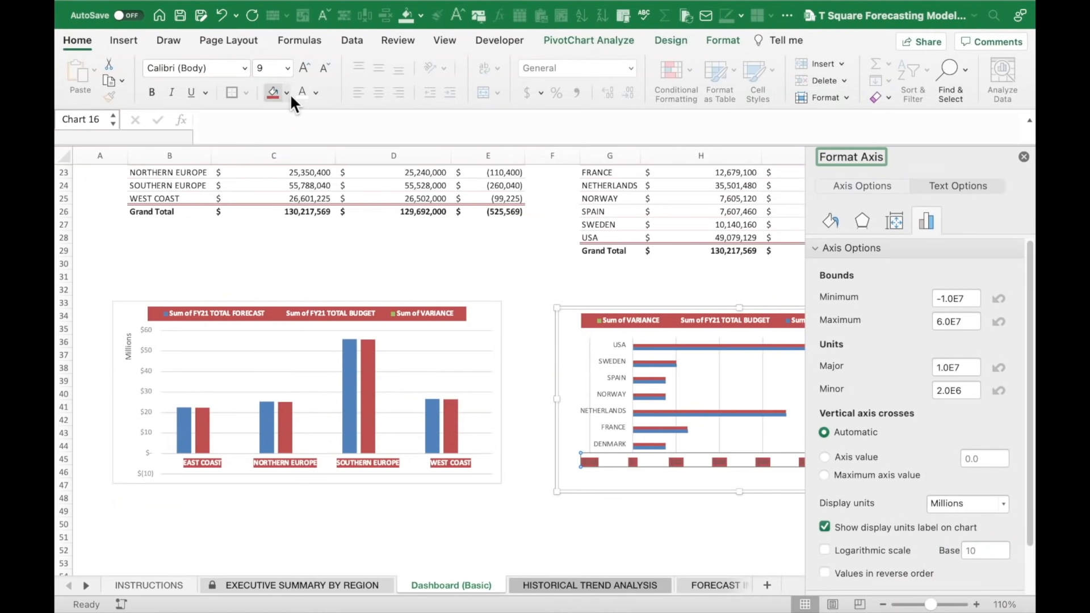
click(296, 94)
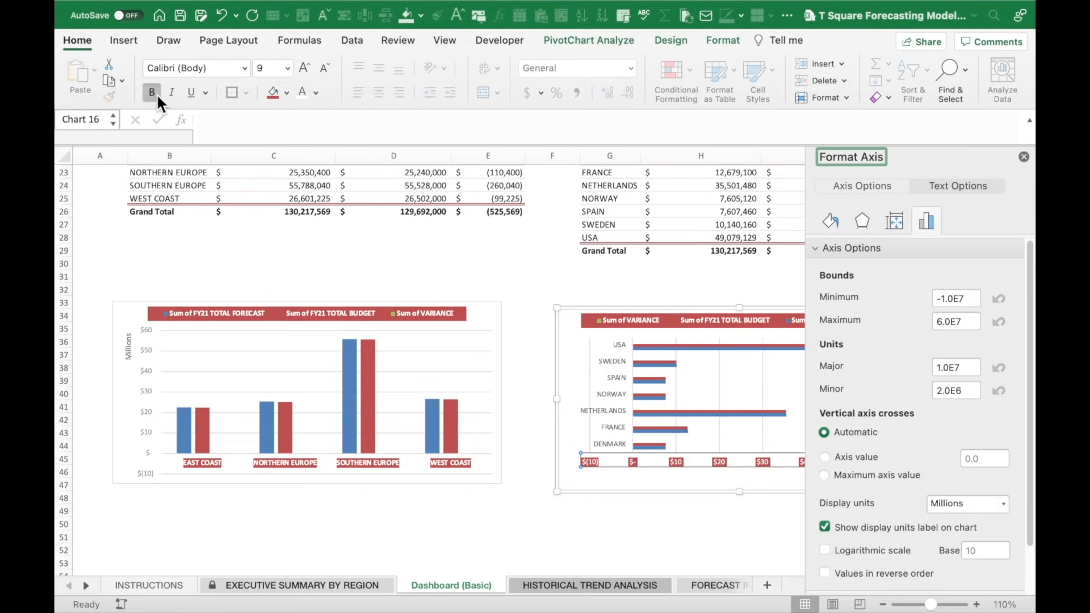
click(181, 415)
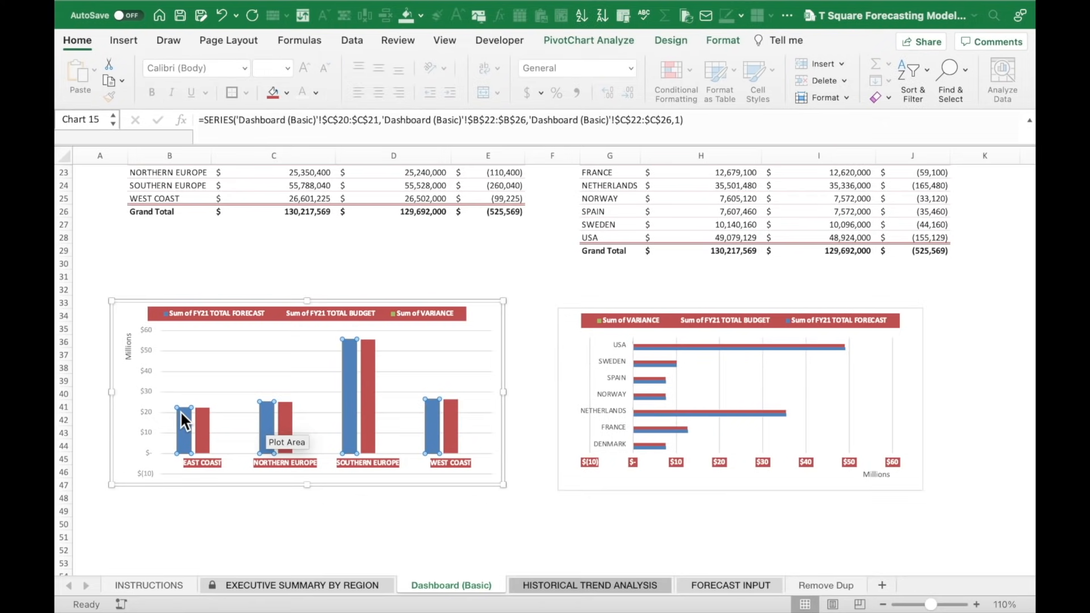
right_click(180, 411)
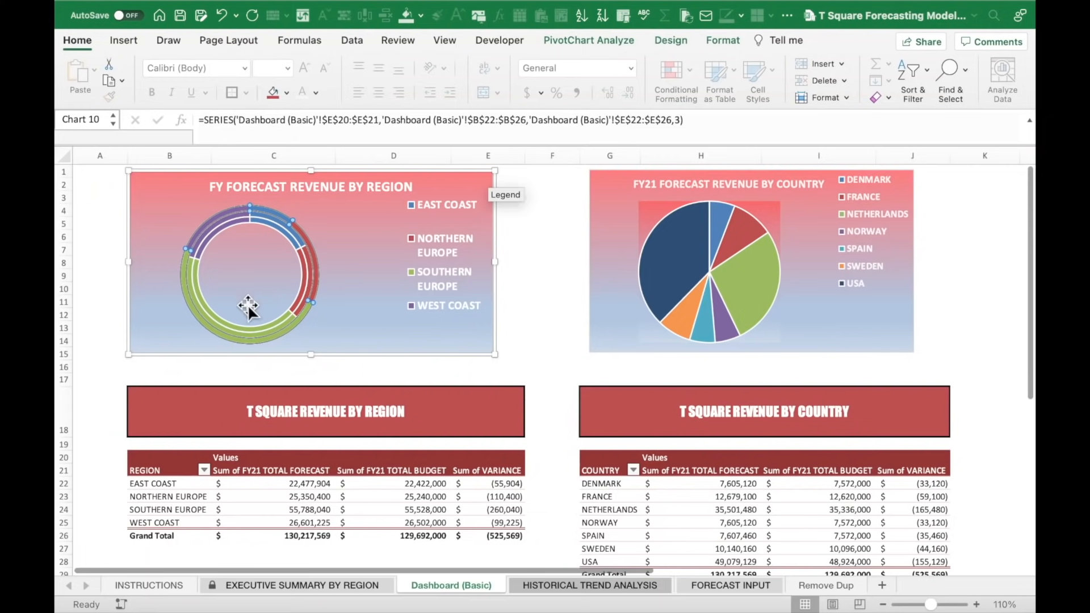
Insert three blank rows at the top of the dashboard sheet.
drag(57, 170, 56, 198)
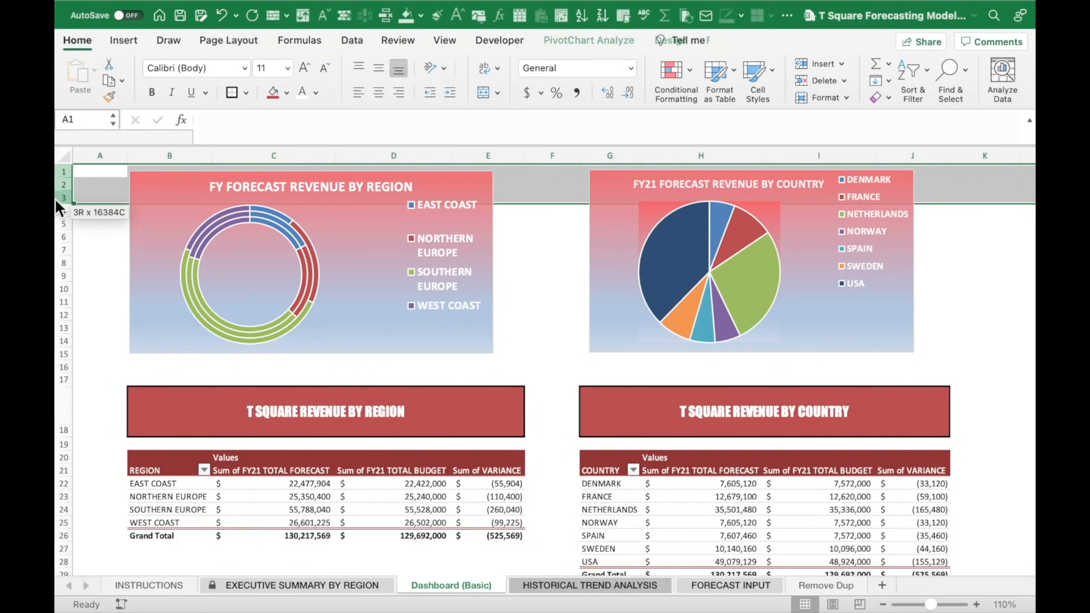
right_click(56, 198)
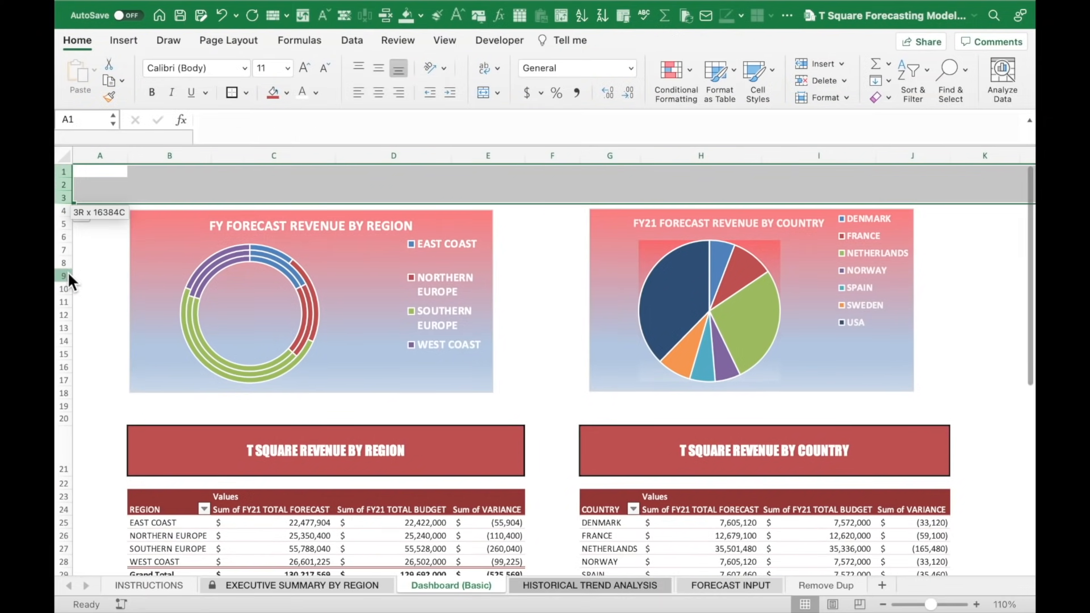
click(76, 273)
Enter DASHBOARD in B2 and format B2:I2 bold at font size 20.
click(209, 188)
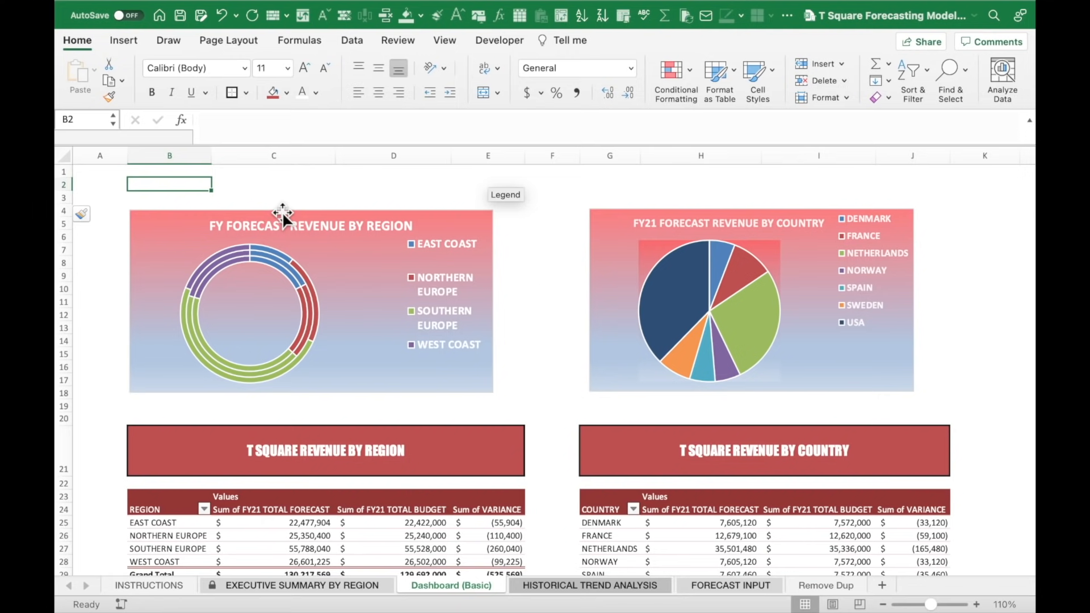
text(T)
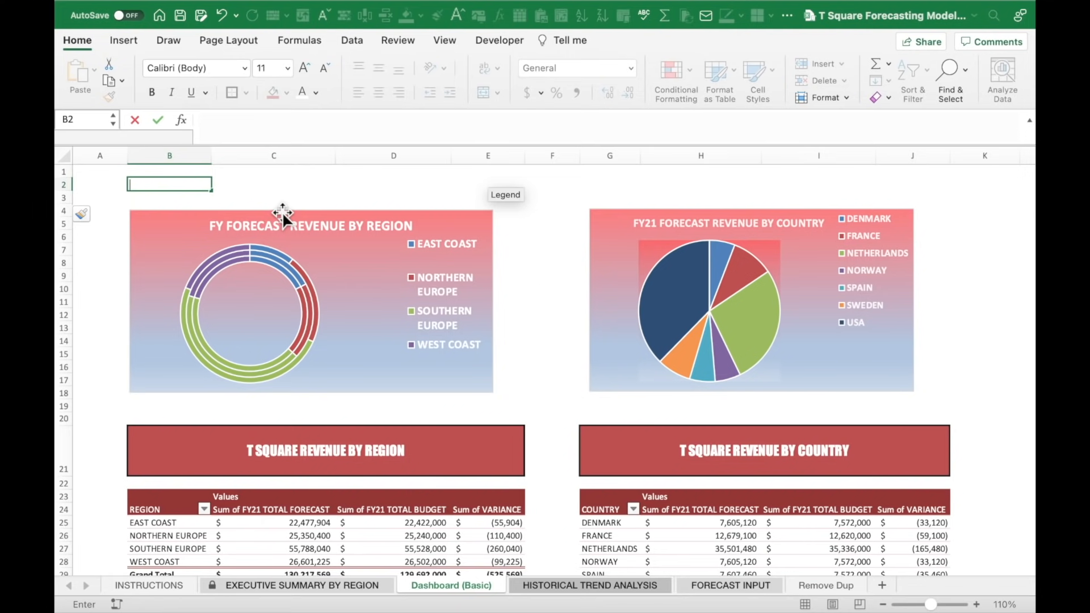
key(BackSpace)
text(DASHBOARD)
key(Return)
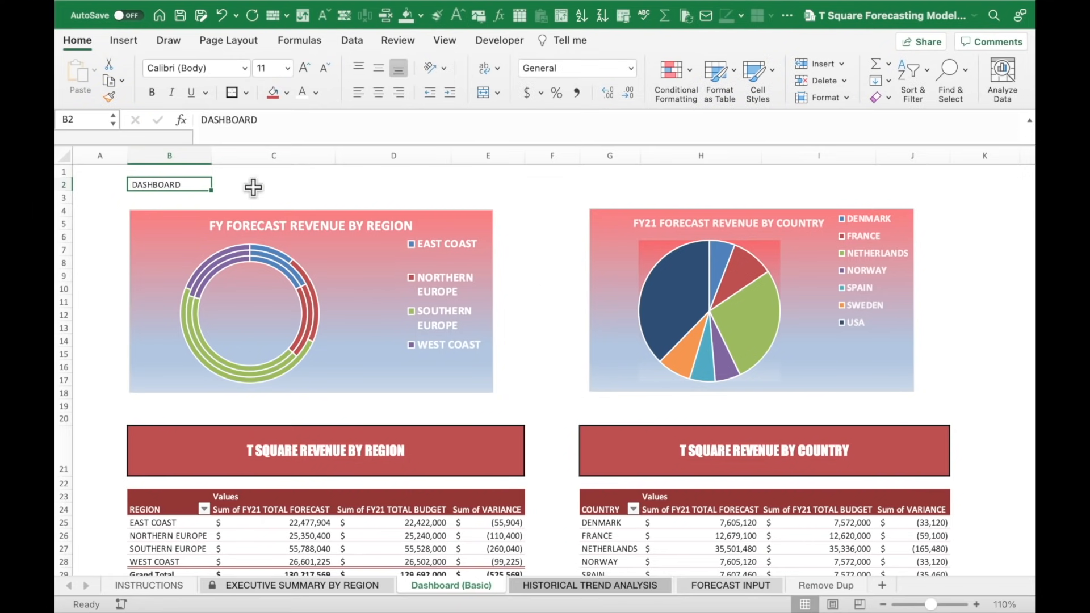
shift+click(833, 185)
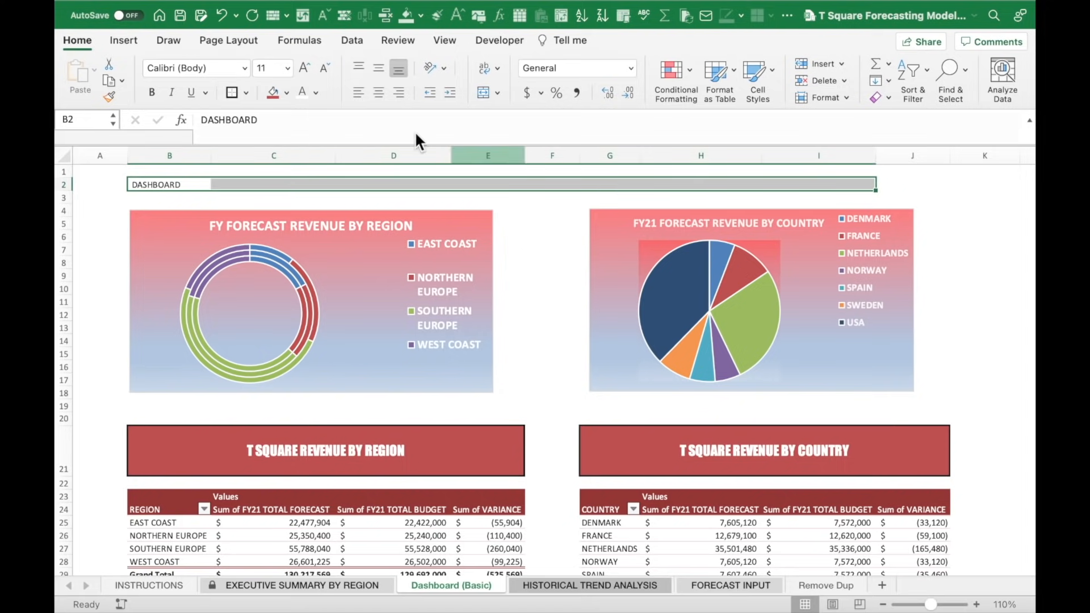
click(152, 91)
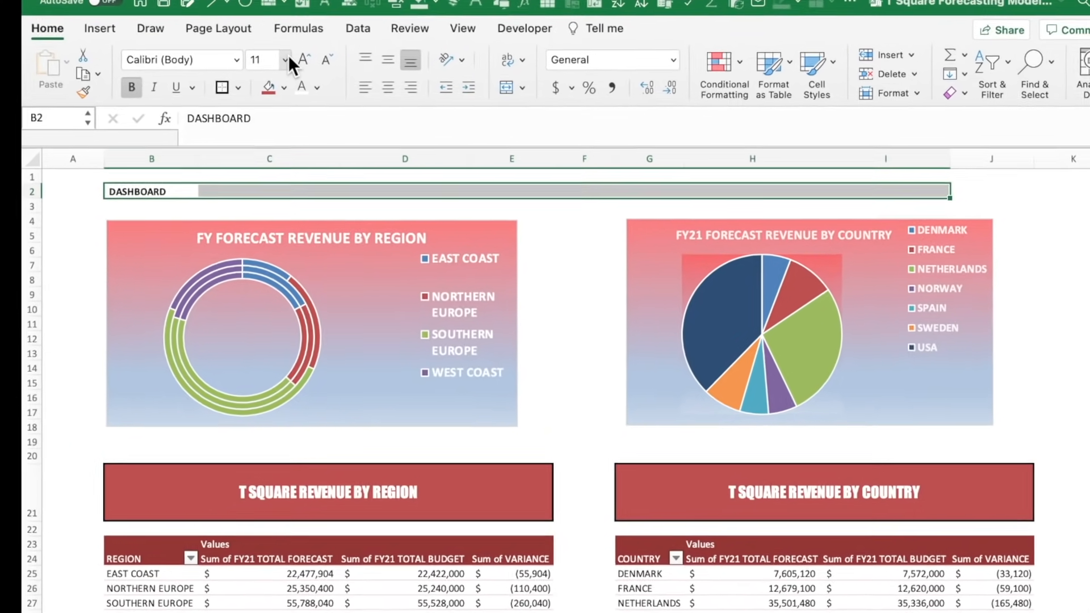
click(288, 57)
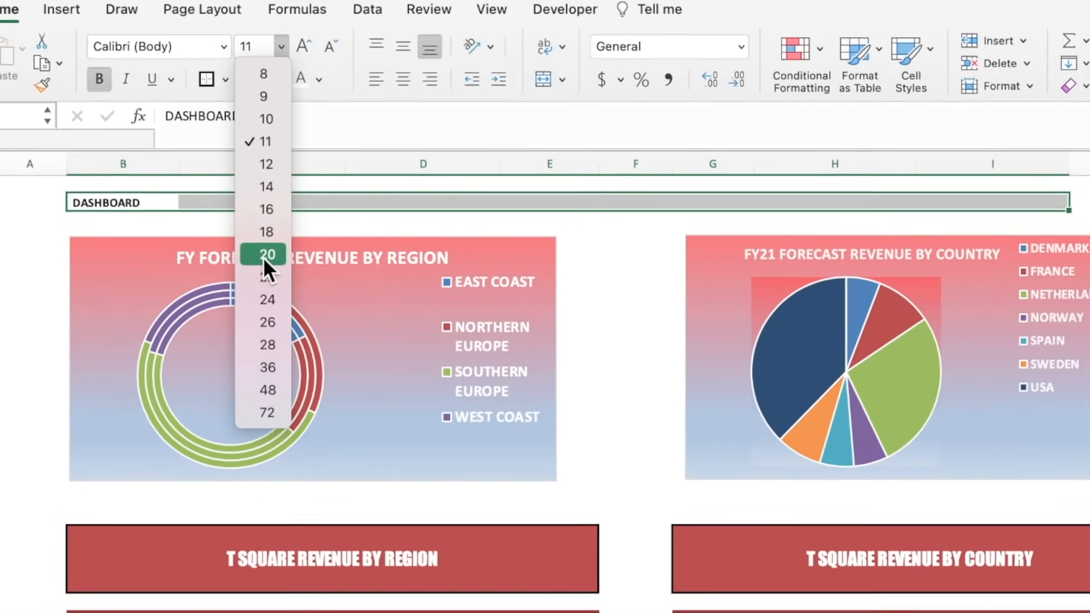
click(268, 237)
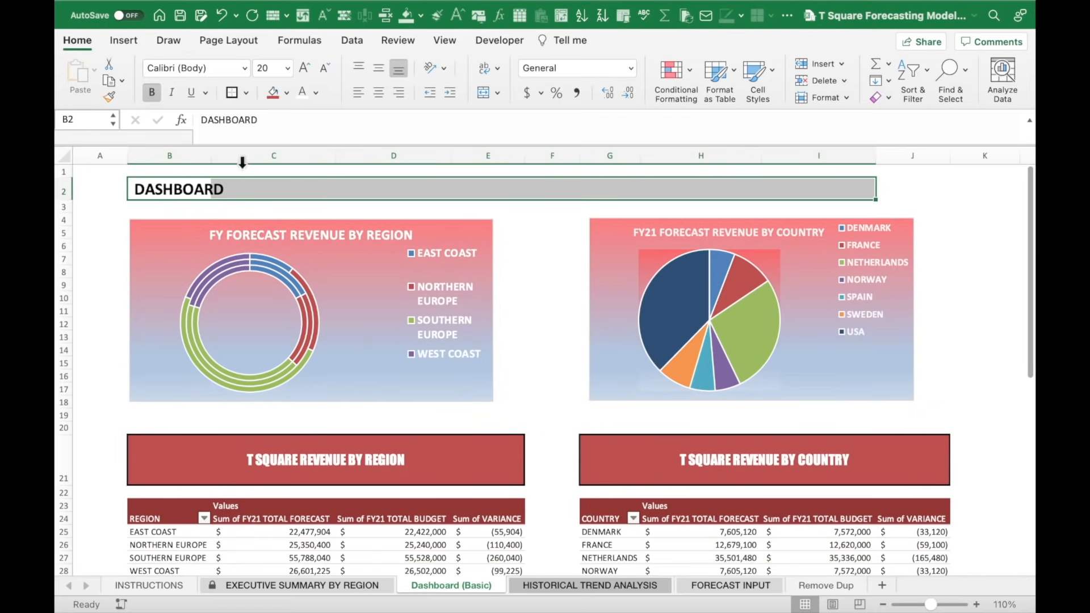
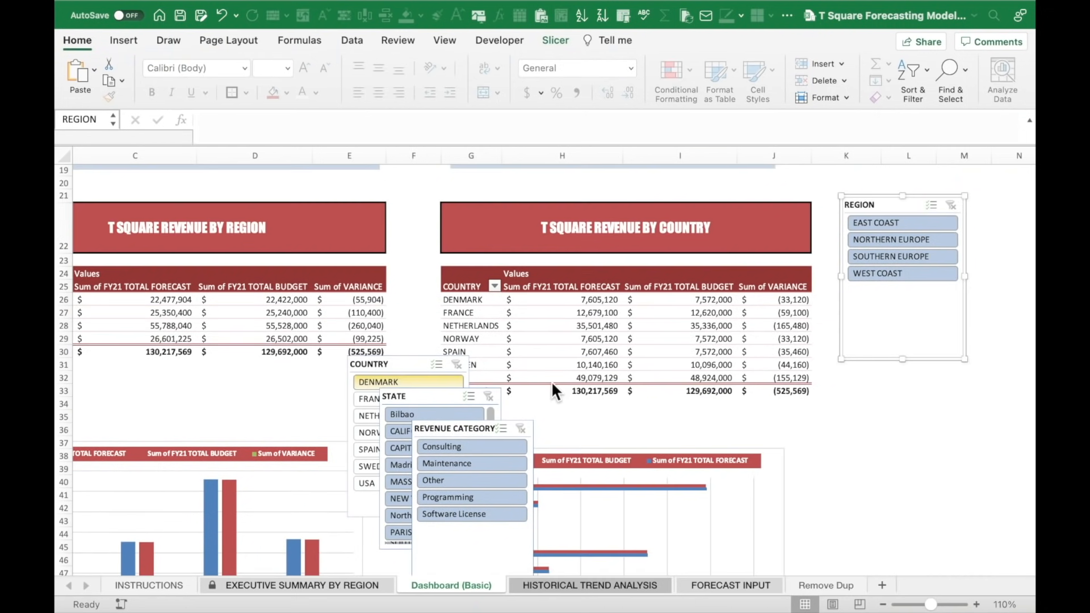
Move the Country, State and Revenue Category slicers into one column under the Region slicer.
click(973, 405)
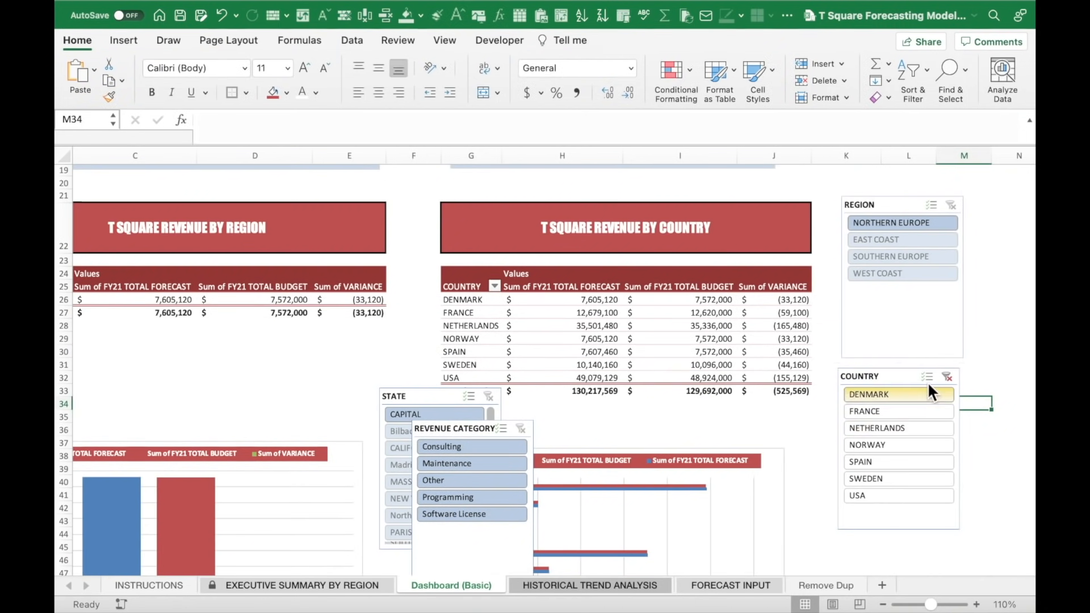
drag(899, 372, 902, 364)
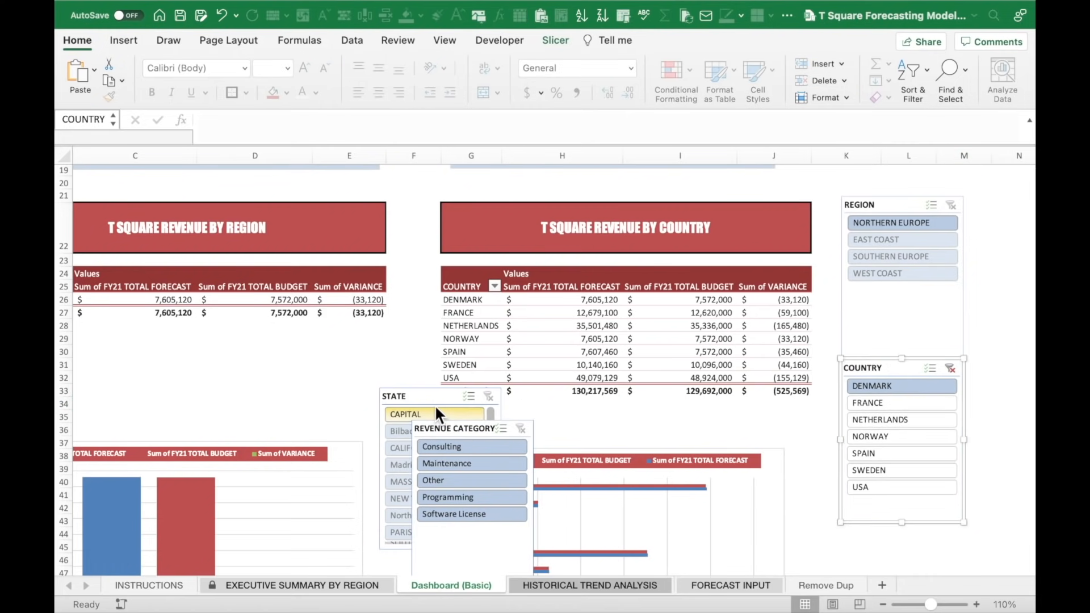
drag(429, 402, 890, 533)
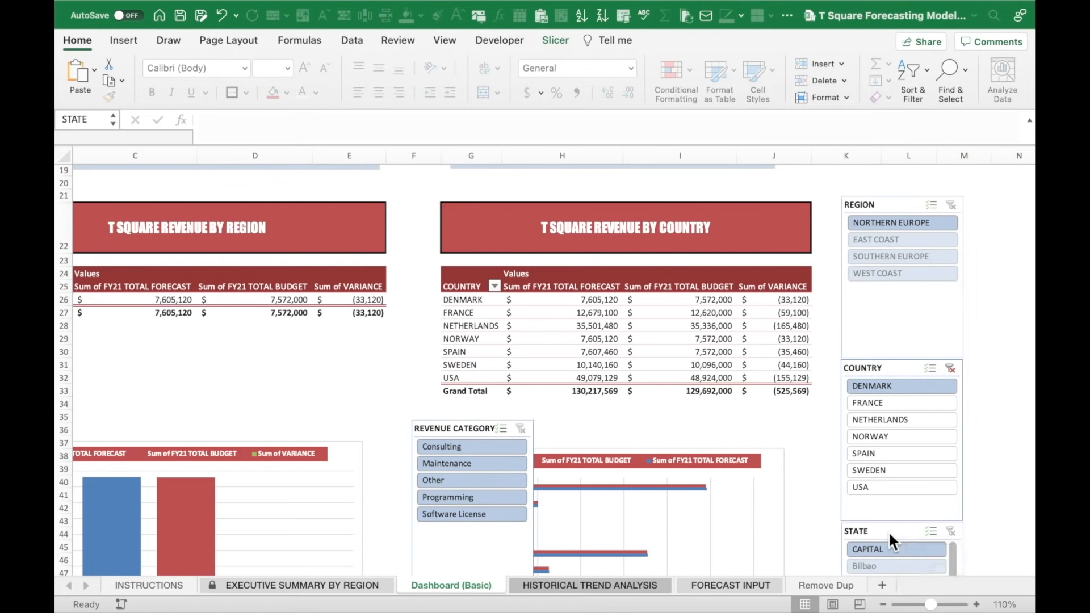
click(973, 454)
scroll(974, 452, down, 5)
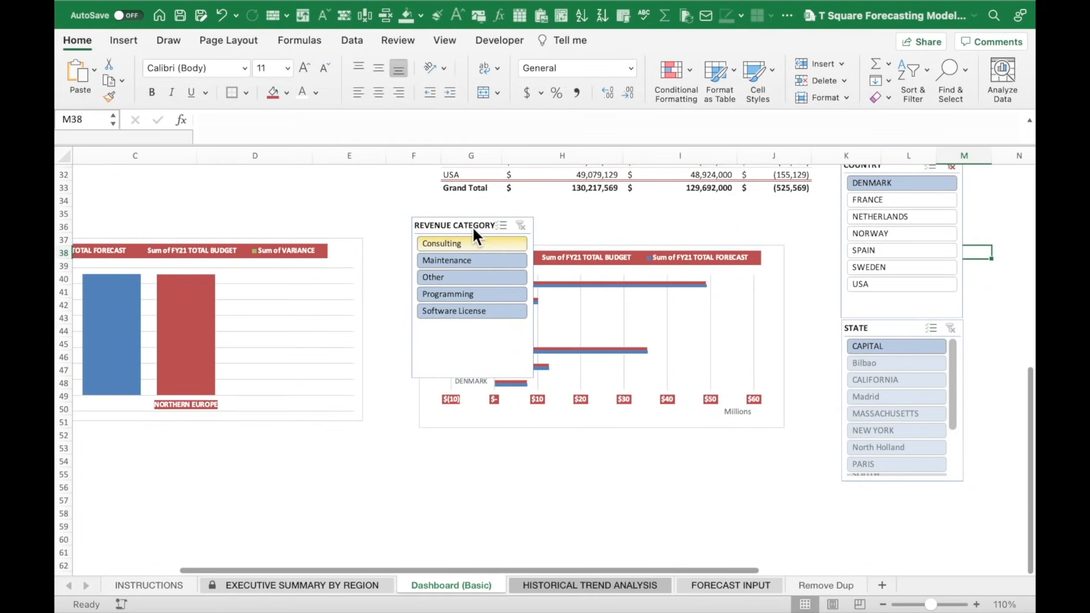
drag(467, 220, 894, 495)
Select the Region slicer and bring up the slicer formatting options.
click(764, 226)
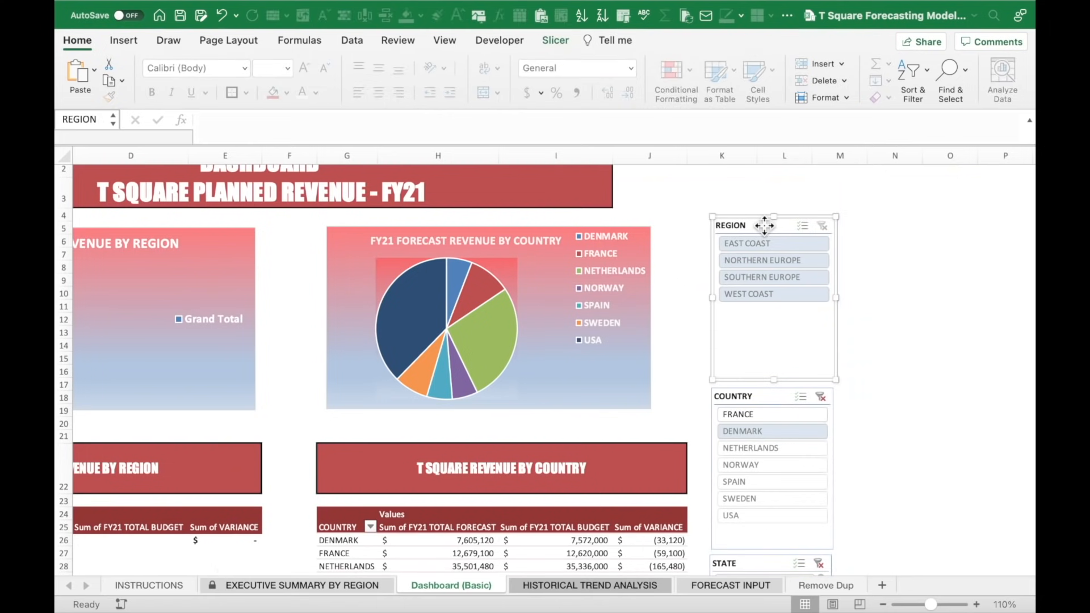
click(895, 263)
click(776, 224)
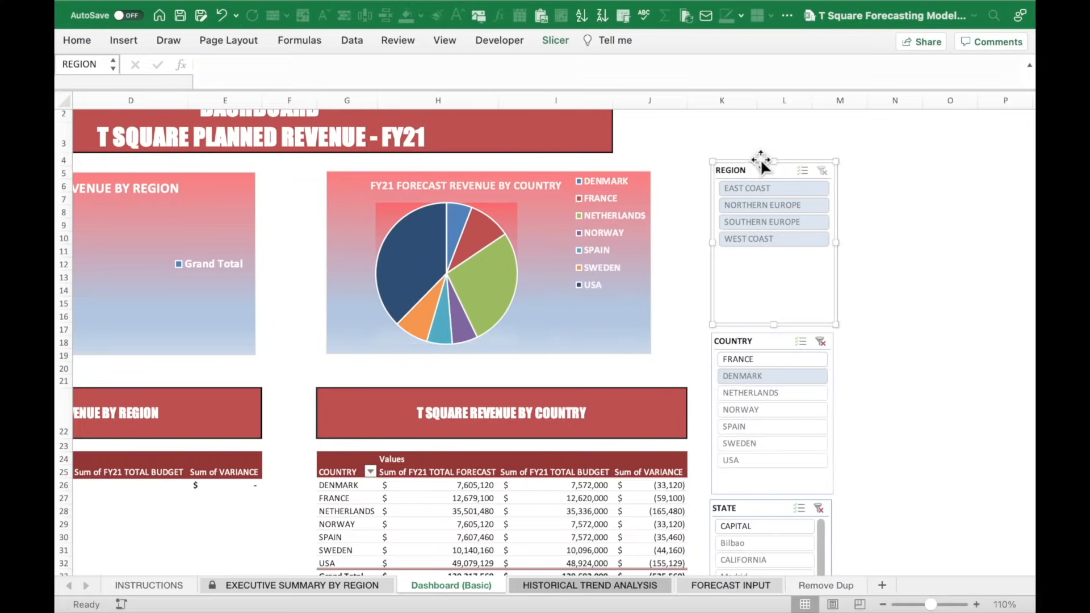
click(560, 41)
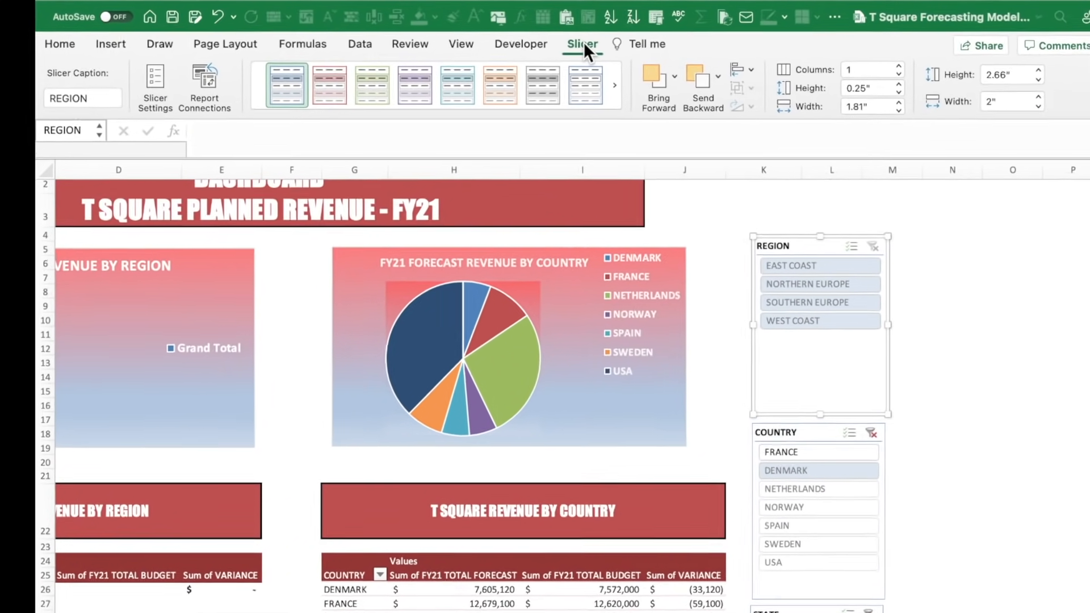
Apply the dark red slicer style to the Country, Revenue Category and other slicers.
click(457, 128)
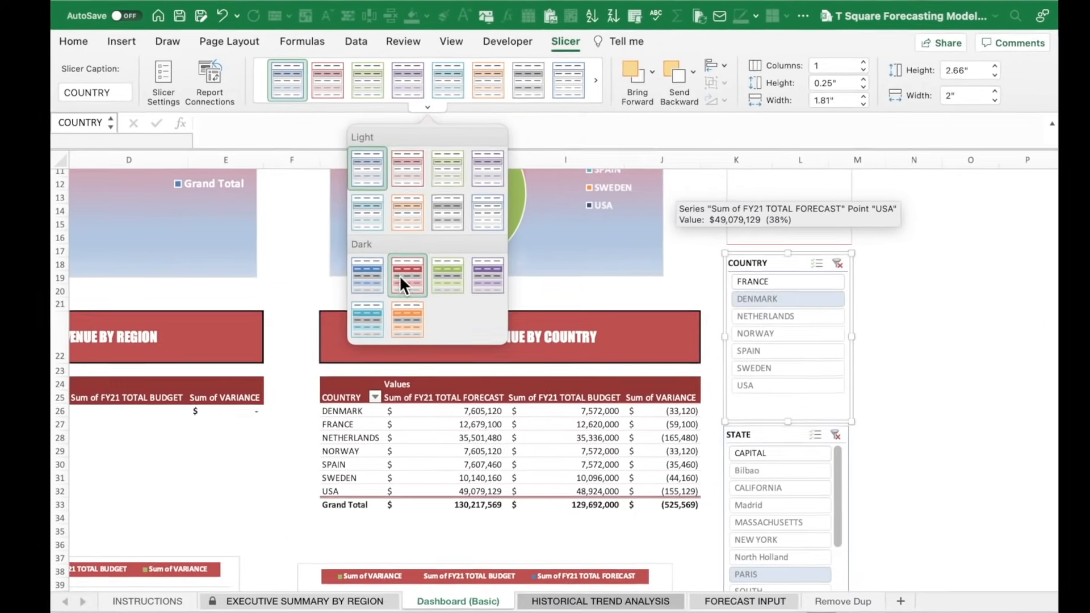
click(422, 309)
click(1015, 357)
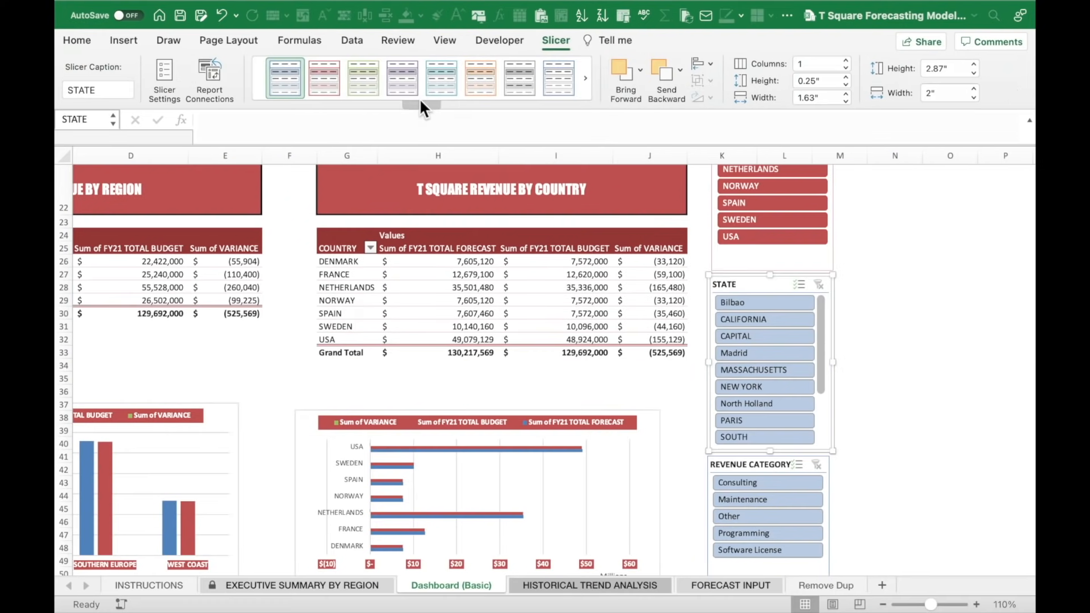
click(918, 304)
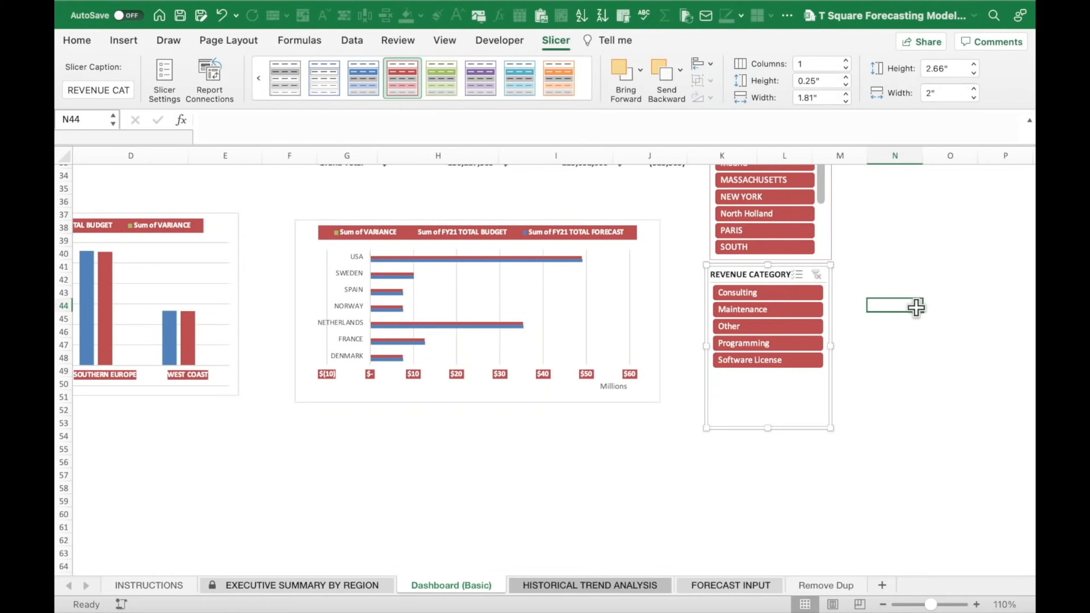
Deselect the slicers and return to the top of the sheet with column A visible.
click(903, 239)
scroll(902, 239, up, 10)
click(721, 211)
key(Left)
key(Left)
key(Left)
key(Left)
key(Left)
key(Left)
key(Left)
key(Left)
key(Left)
key(Left)
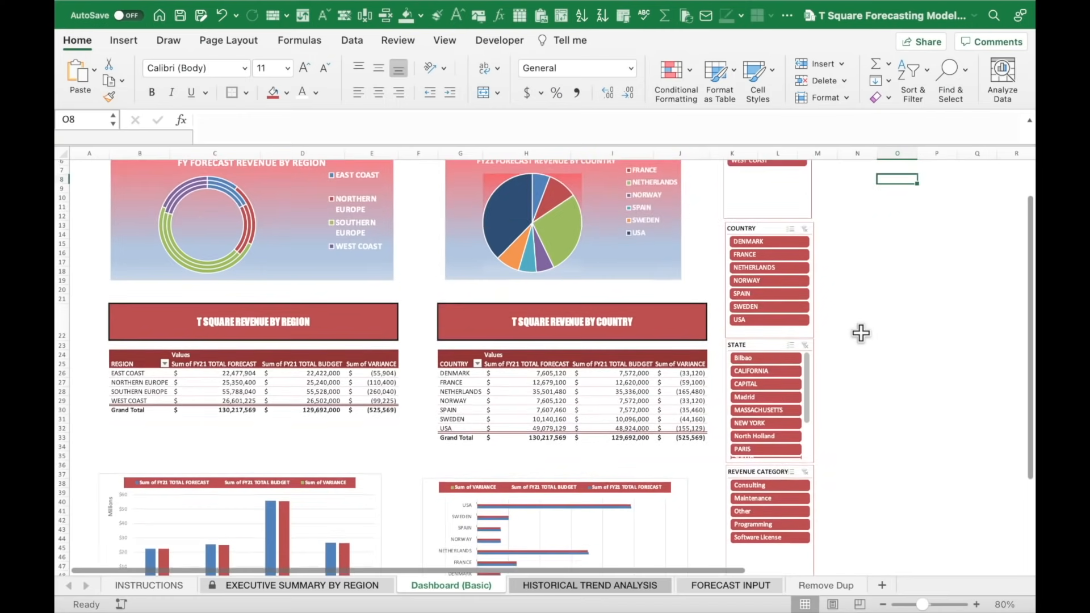
scroll(1036, 262, down, 7)
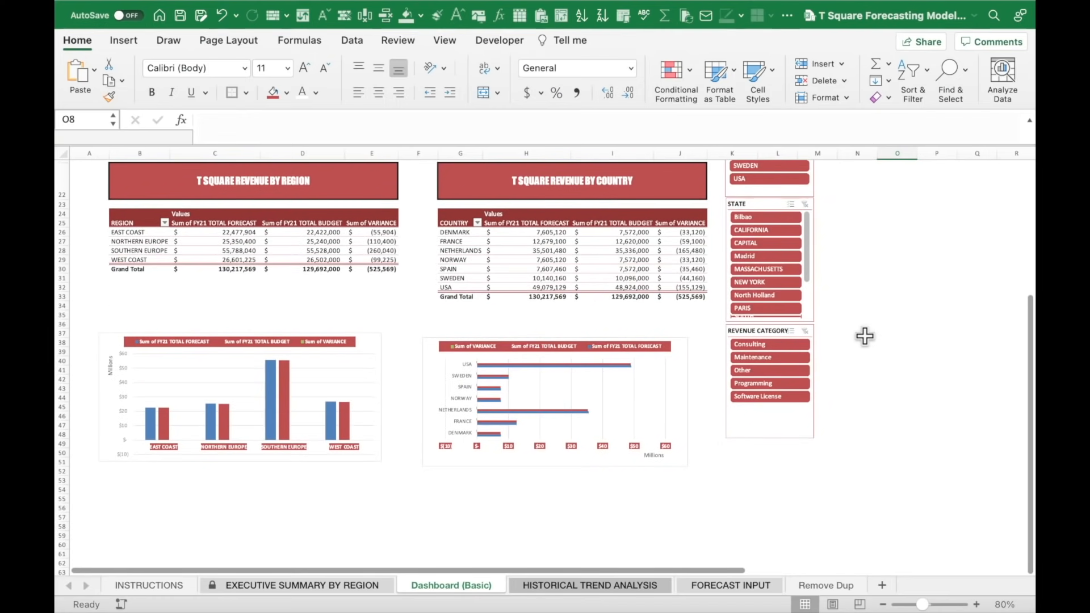
scroll(865, 336, up, 7)
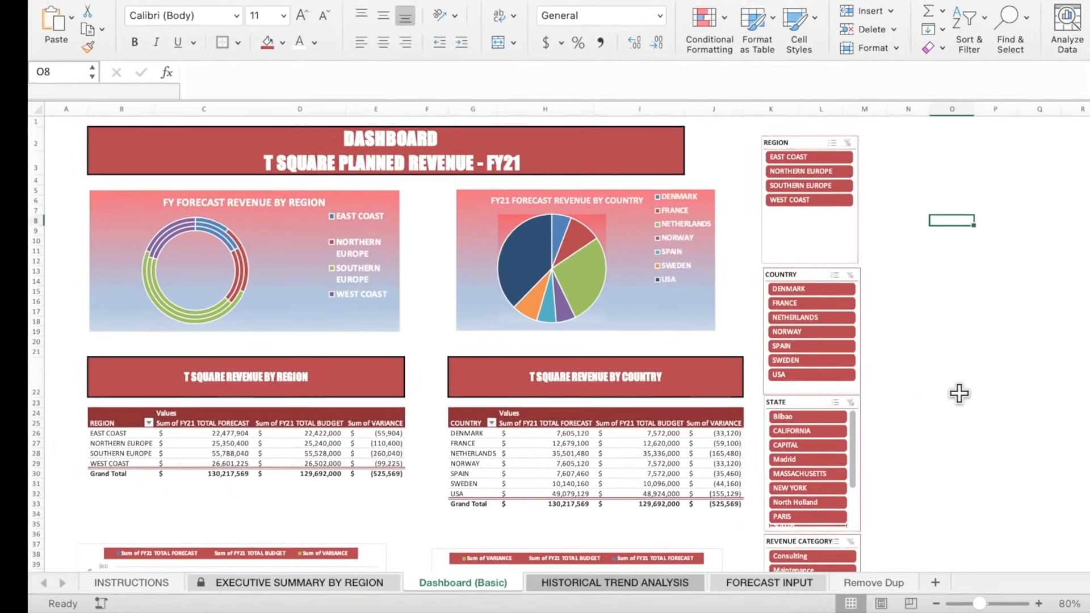
scroll(960, 394, down, 2)
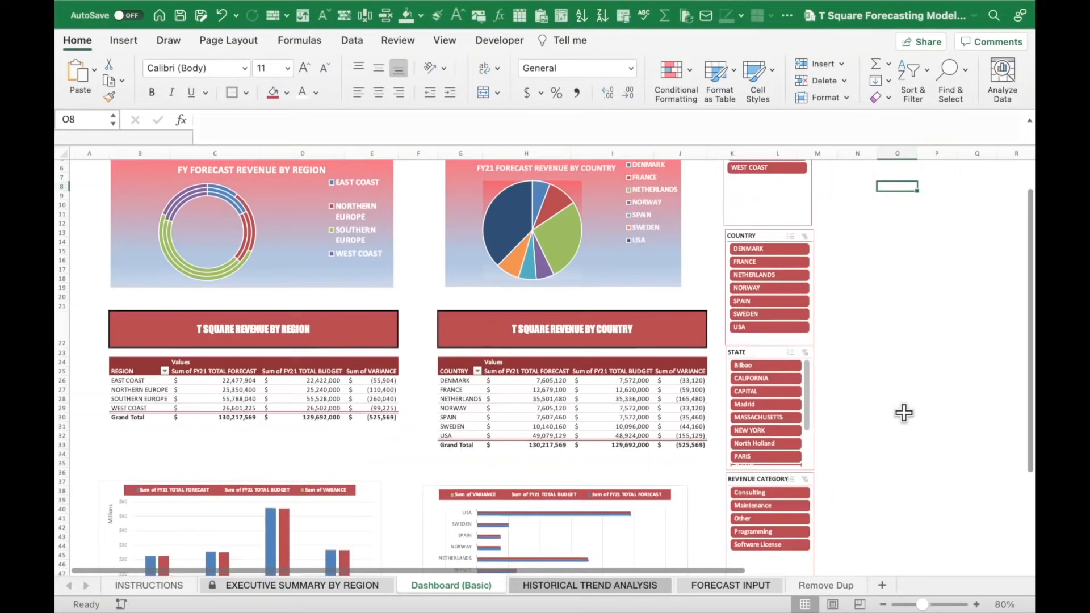
scroll(904, 413, down, 5)
scroll(904, 413, up, 2)
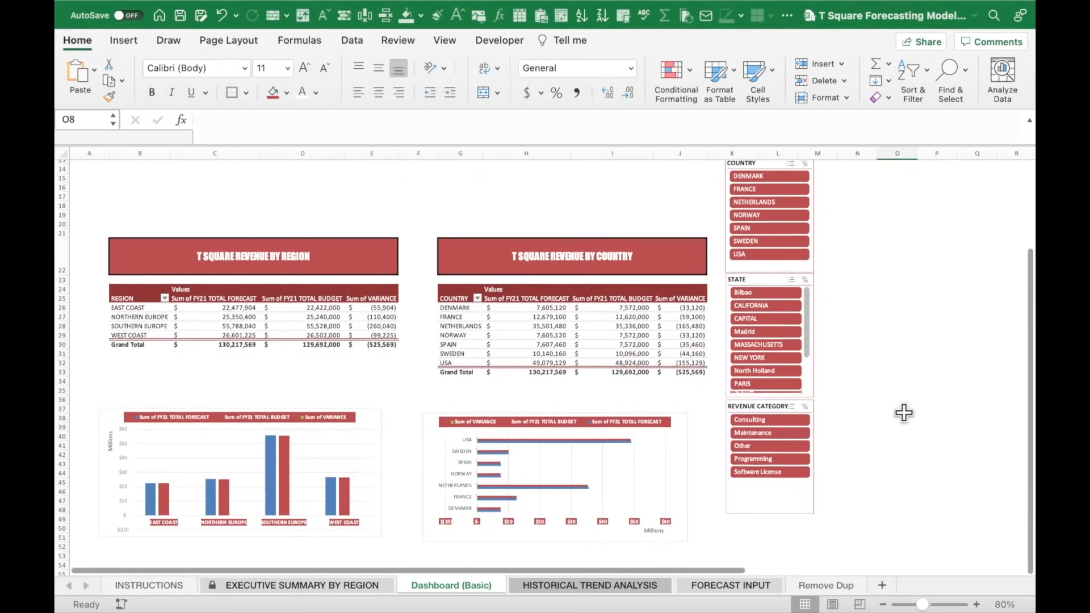
scroll(904, 412, up, 4)
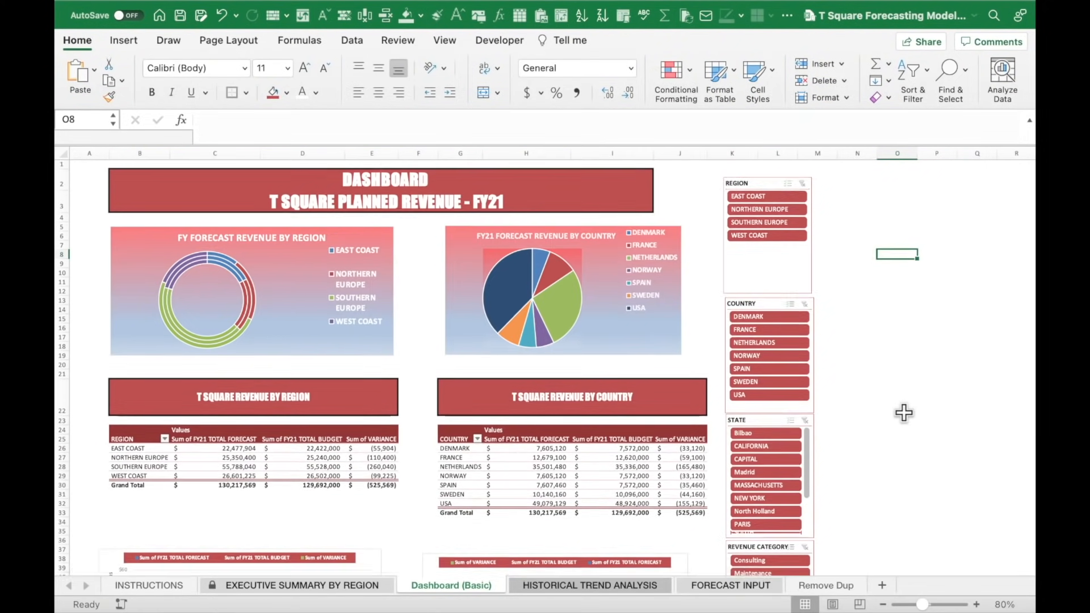
scroll(904, 413, down, 6)
scroll(904, 413, up, 7)
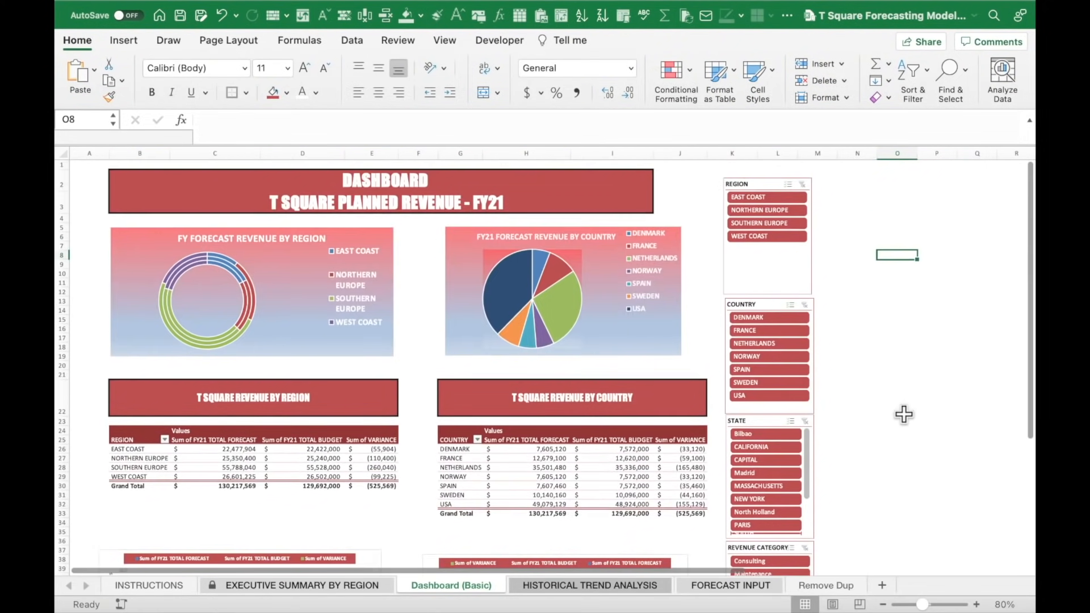
drag(880, 173, 944, 248)
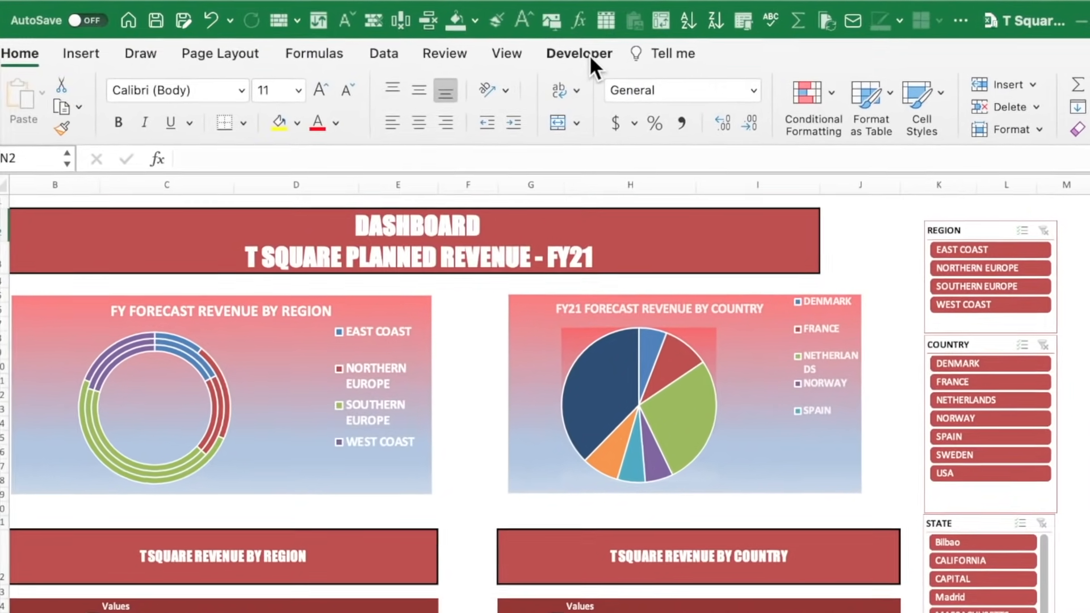
Start recording a macro named DashboardRefresh in This Workbook with shortcut Ctrl+Shift+H.
click(589, 55)
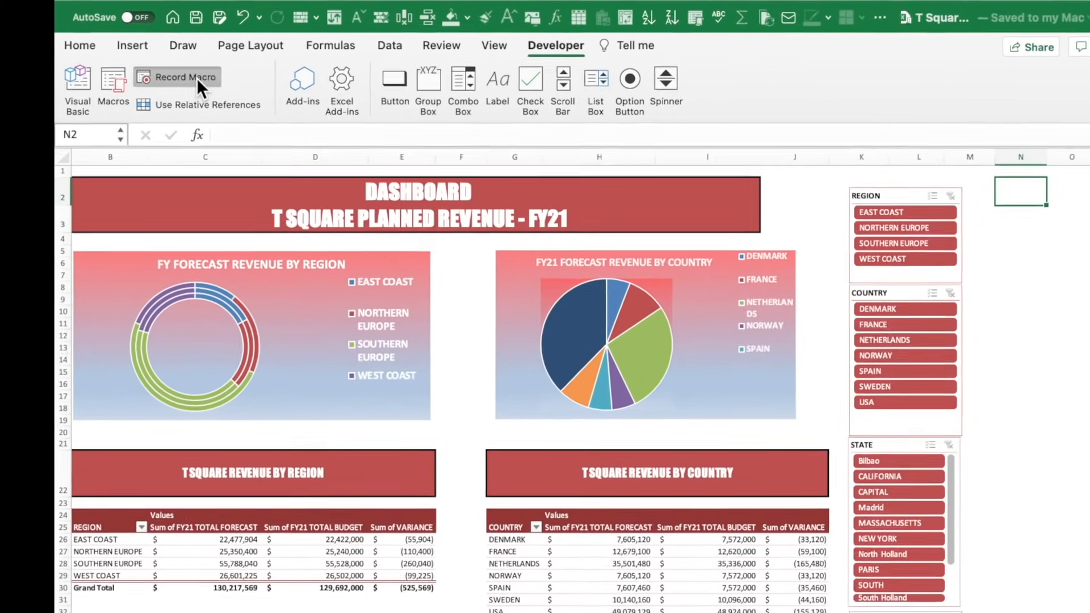
click(182, 69)
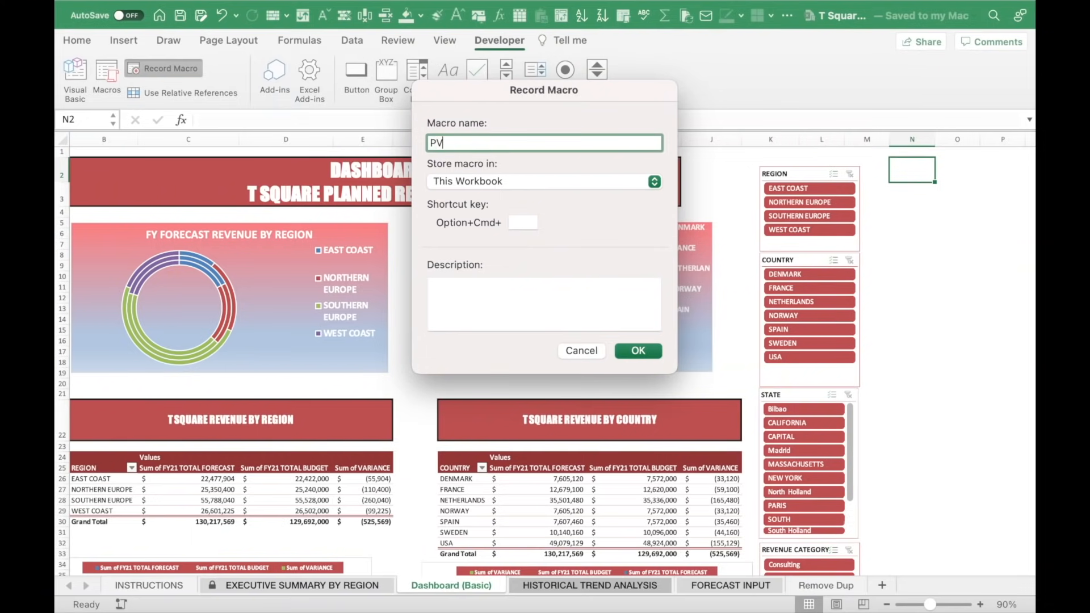
key(BackSpace)
key(BackSpace)
text(Dash)
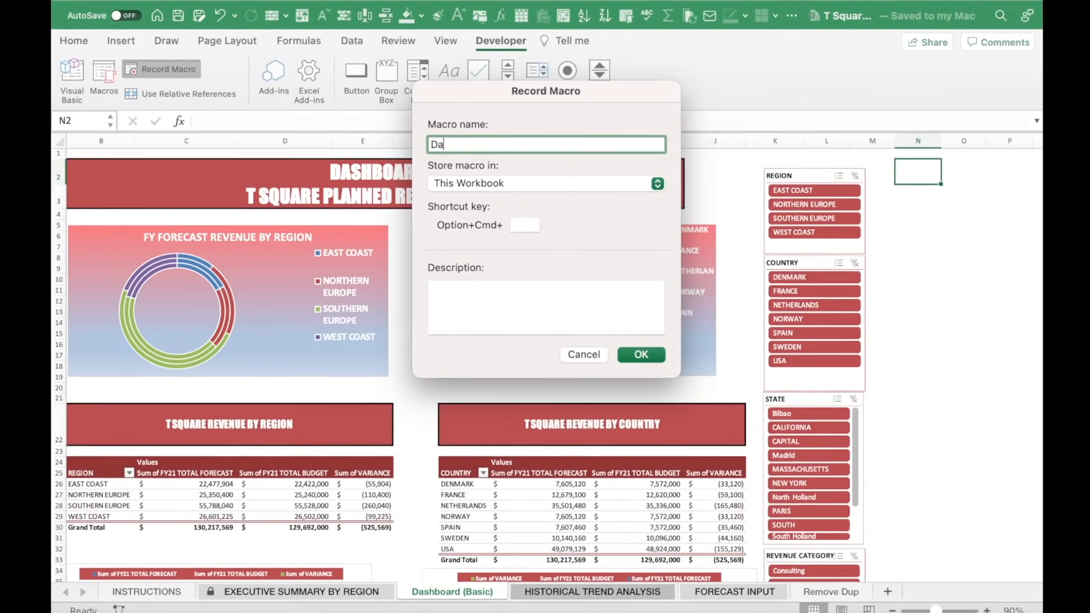
text(bo)
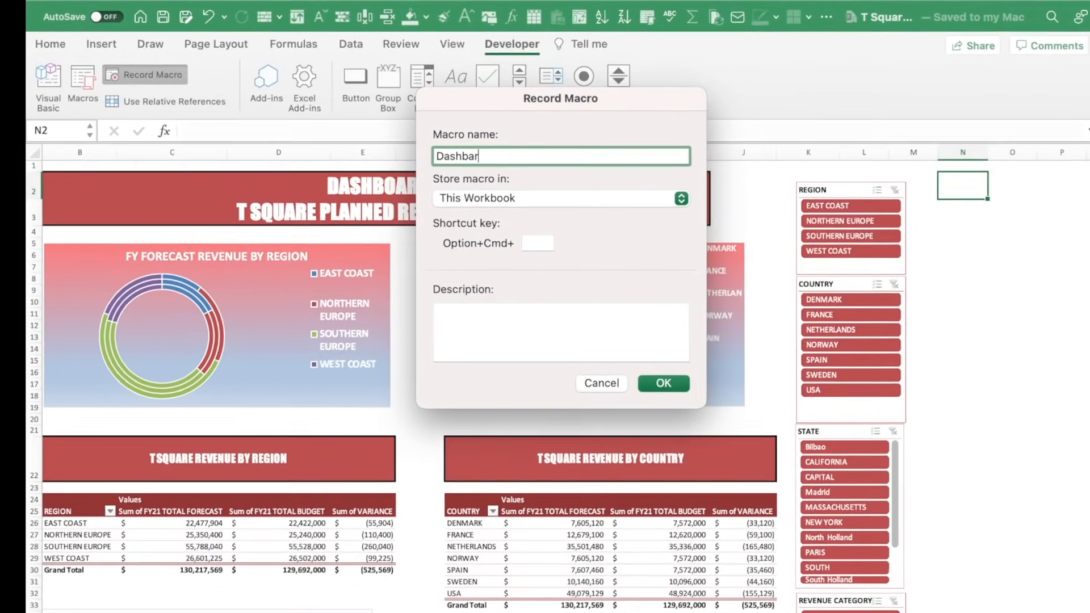
text(ard)
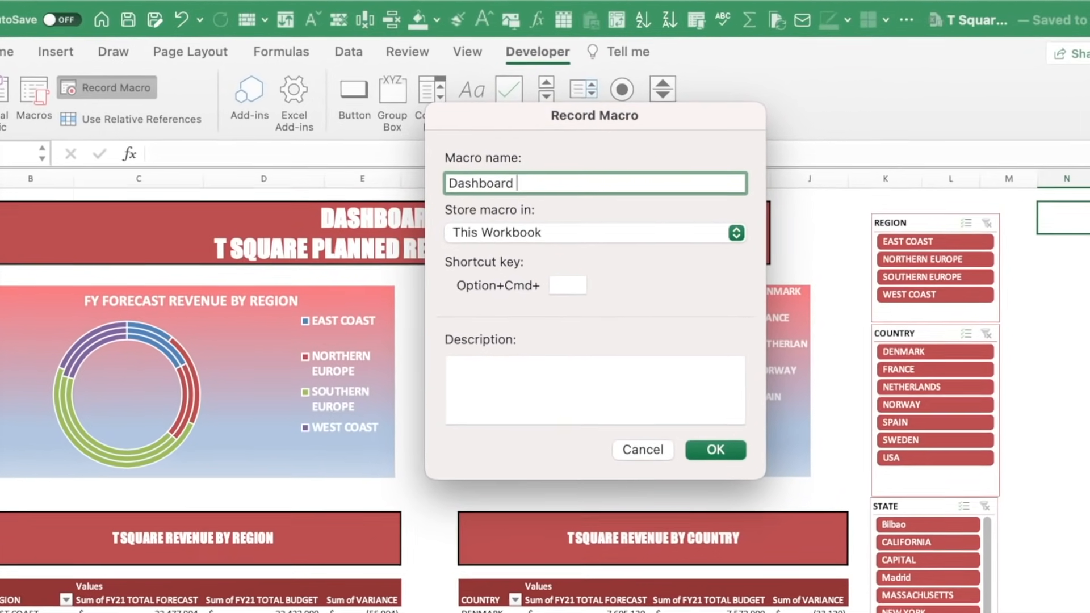
key(BackSpace)
text(Refresh)
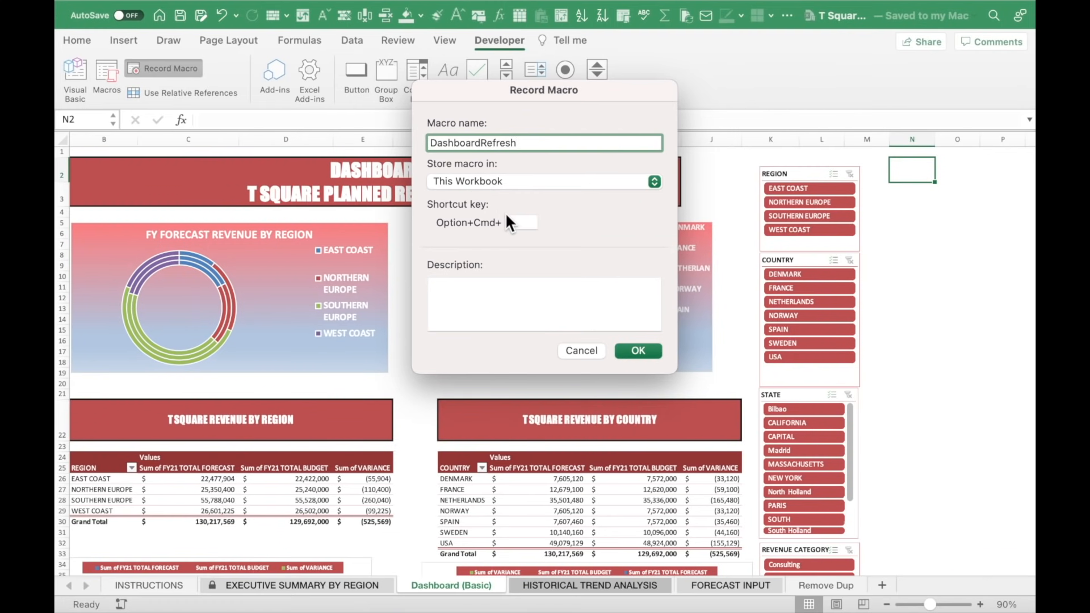
click(517, 224)
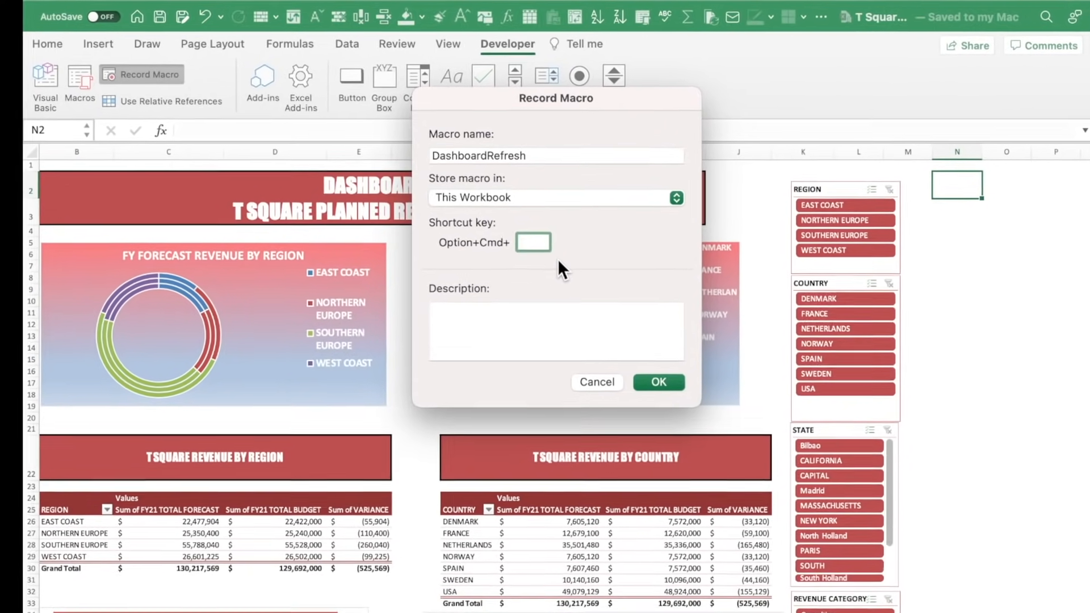
text(H)
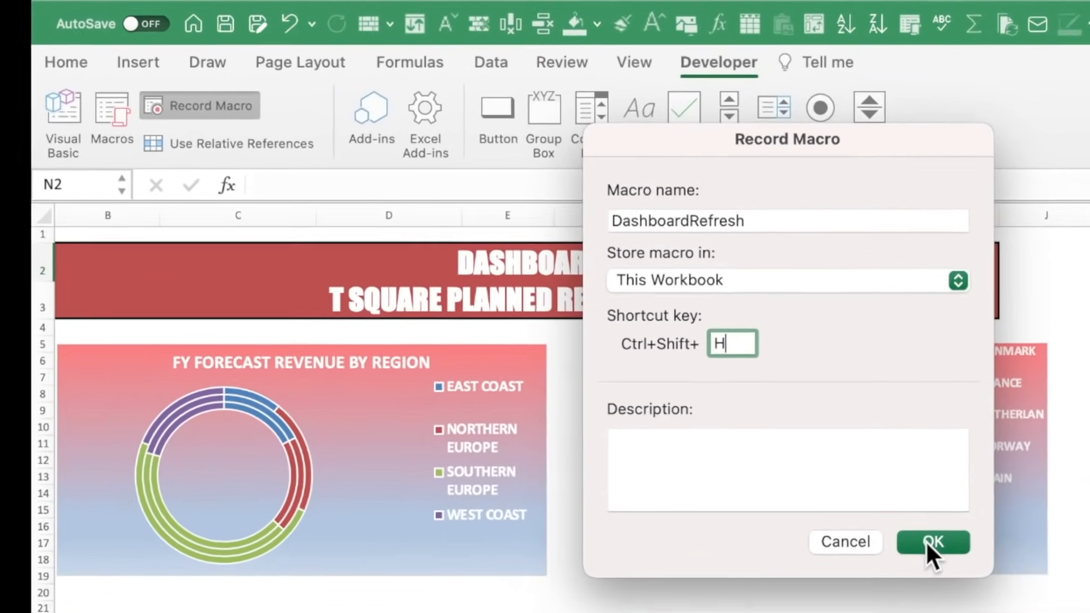
click(781, 448)
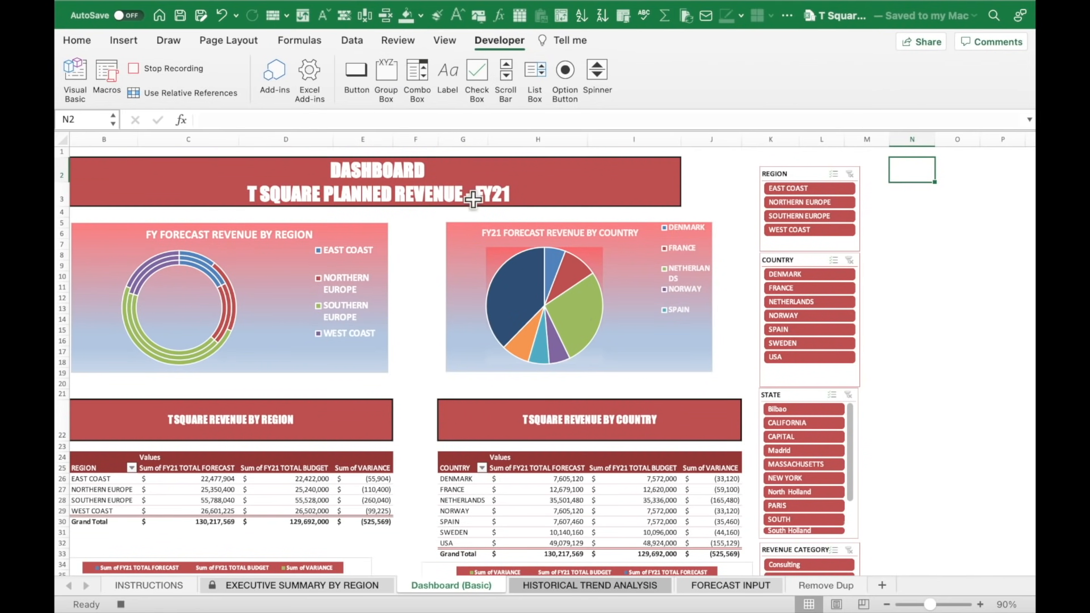
From a region pivot table cell, run Refresh All on every pivot table and connection.
click(297, 488)
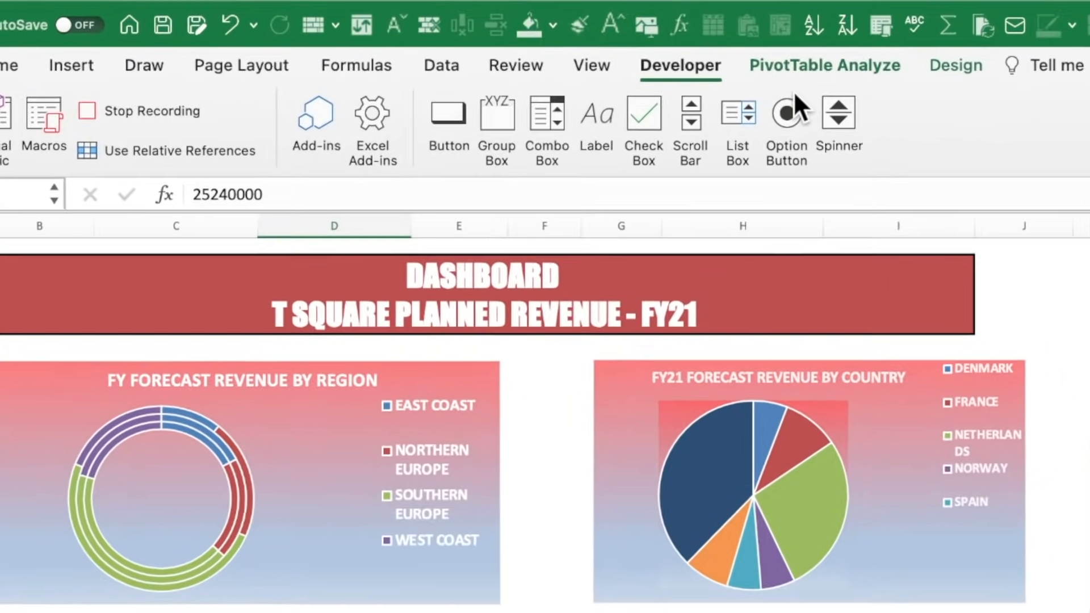
click(749, 56)
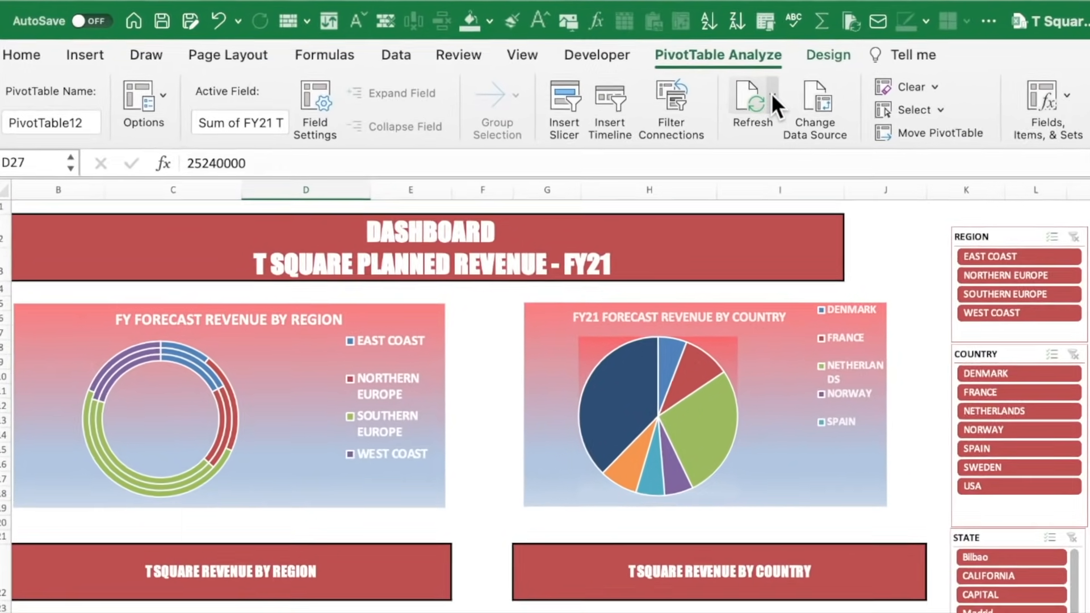
click(670, 77)
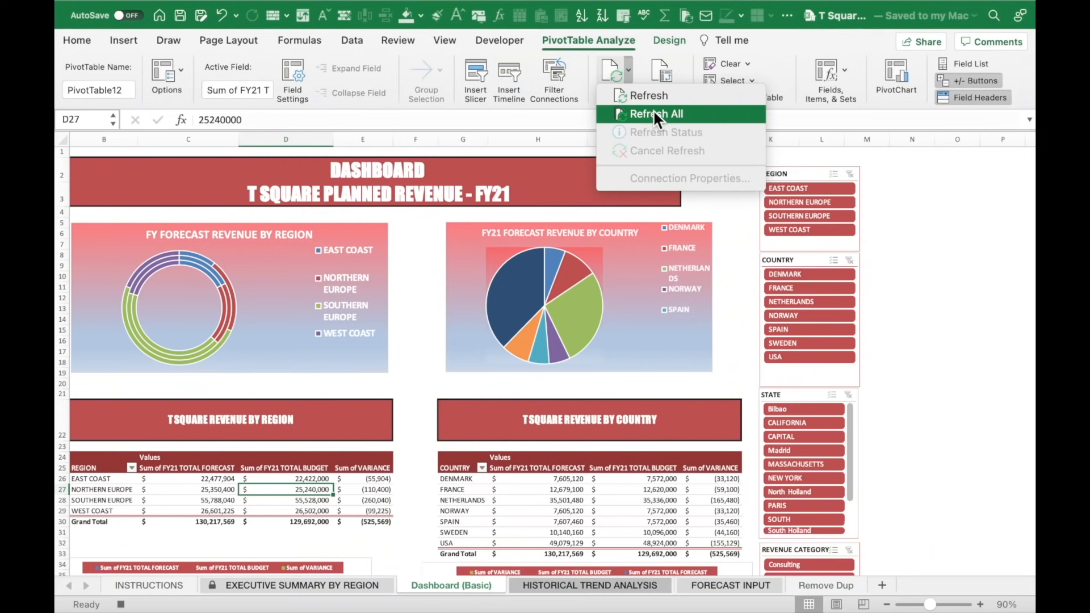
click(699, 115)
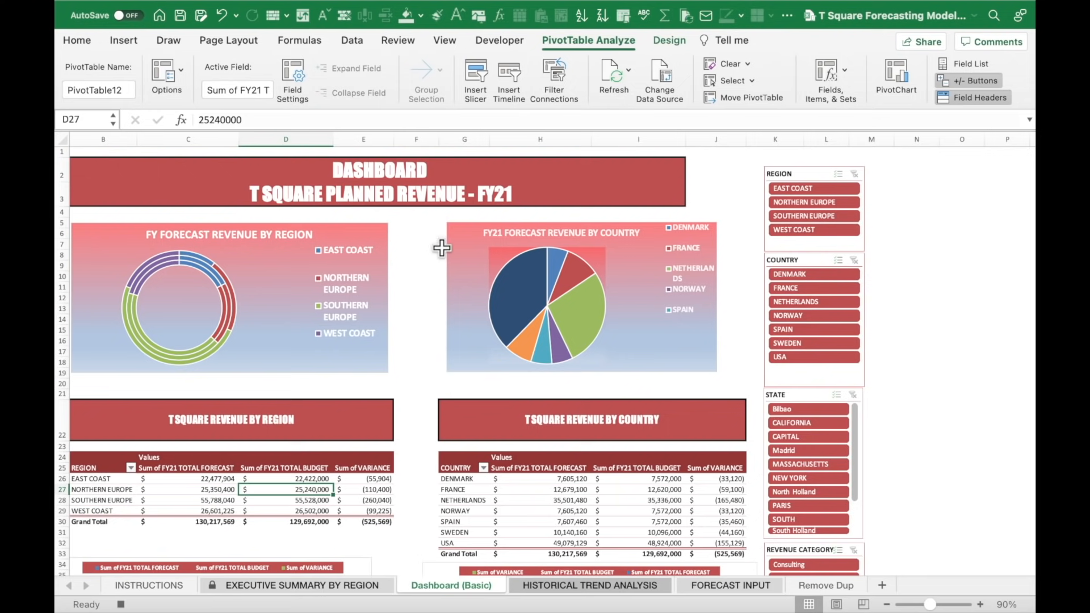
mouse_move(556, 338)
Stop the macro recording and choose the Button form control.
click(485, 41)
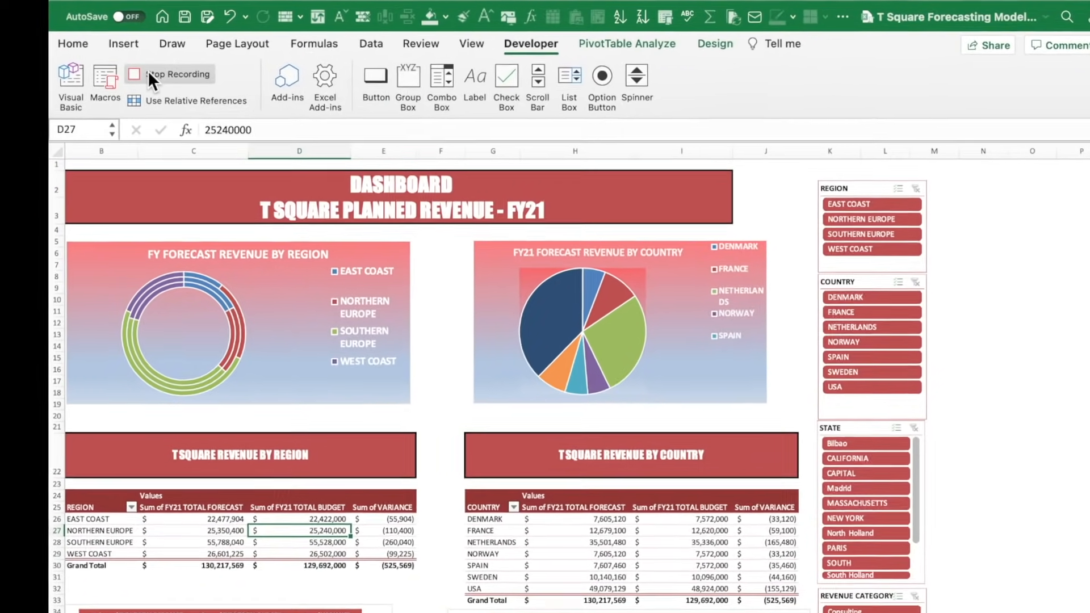
click(149, 74)
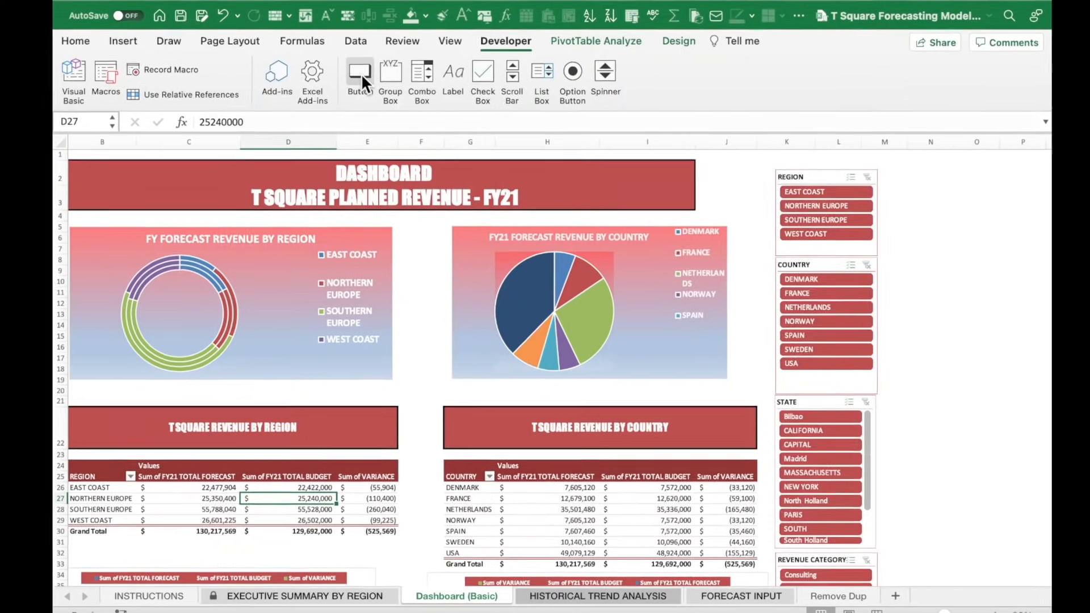
click(361, 74)
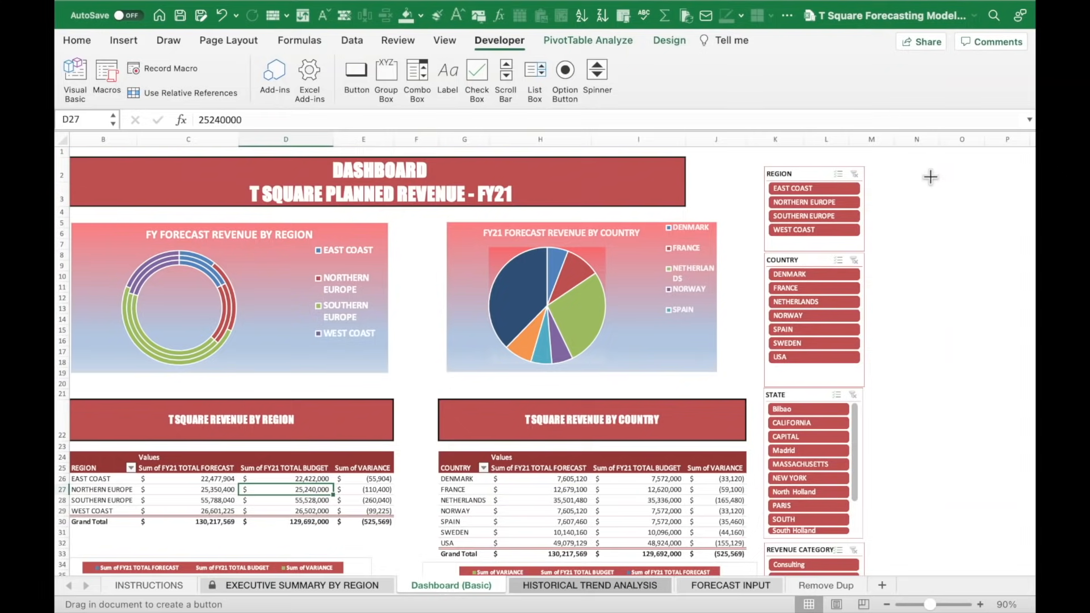
Draw a button beside the slicers, assign it DashboardRefresh, and make it taller.
click(930, 177)
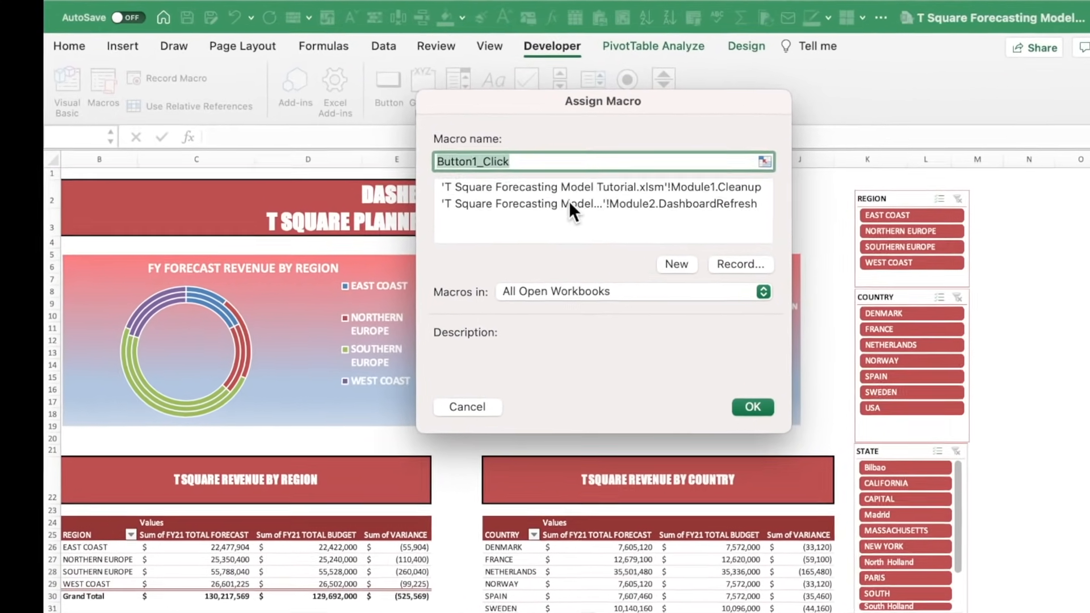
click(569, 203)
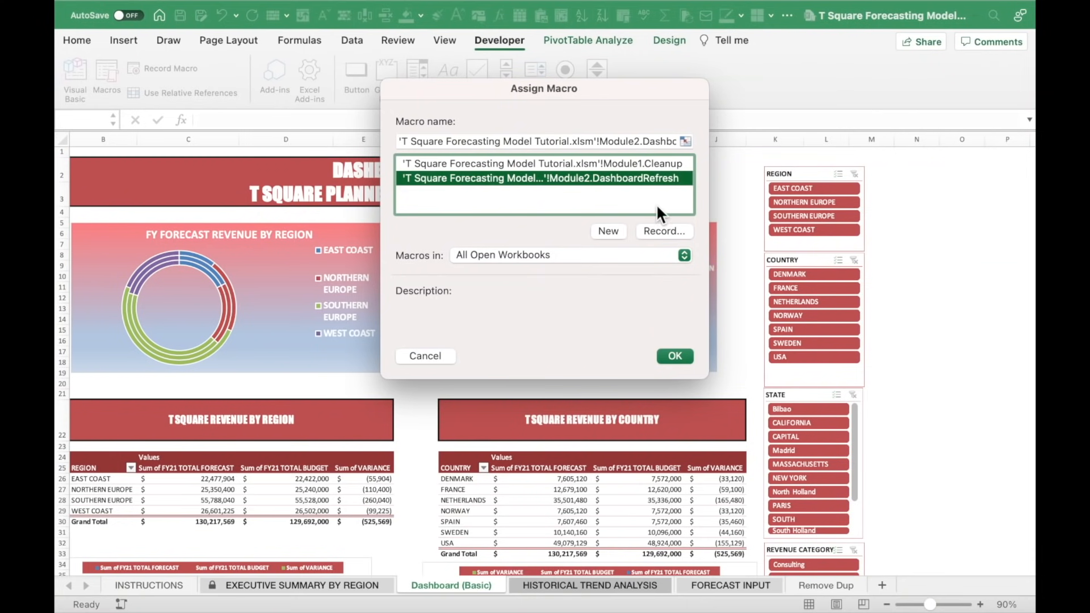
click(679, 352)
drag(974, 200, 973, 243)
drag(971, 178, 970, 171)
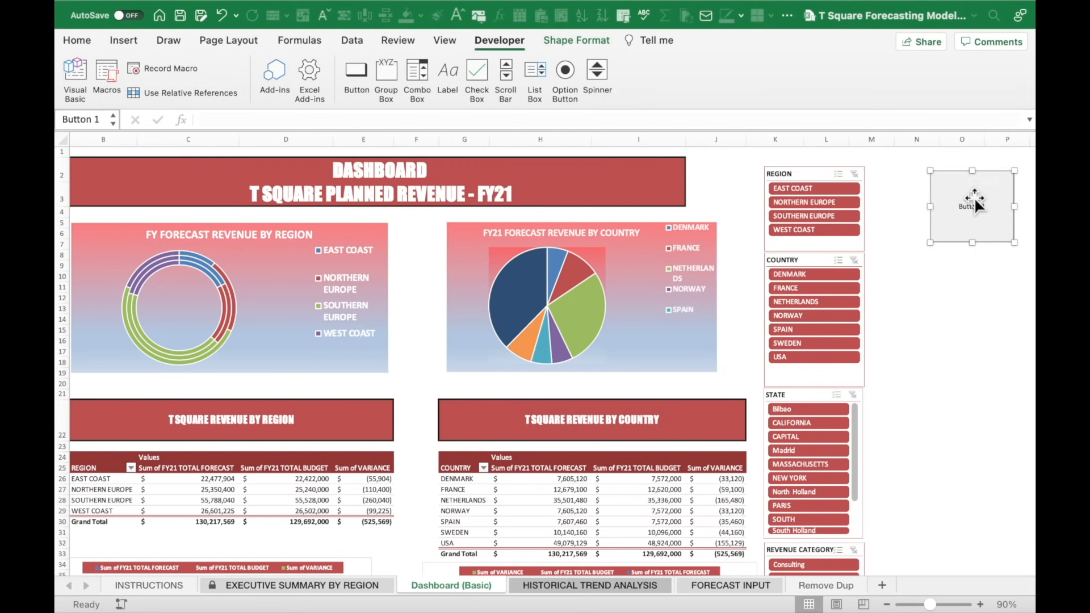
Relabel the button REFRESH DASHBOARD and finish editing by selecting cell O12.
click(974, 196)
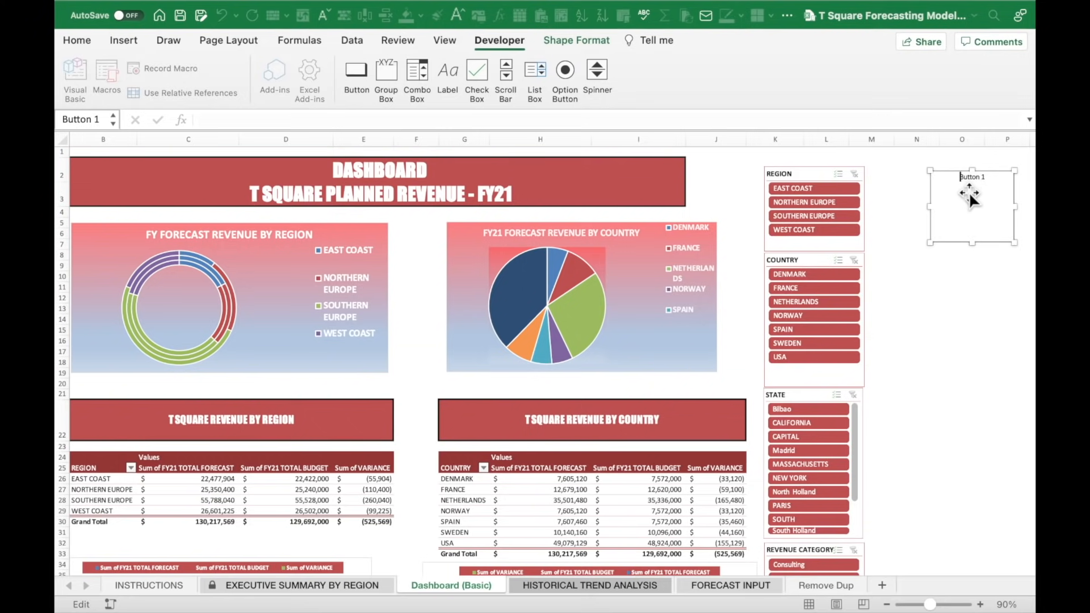
key(super+a)
text(REFRESH B)
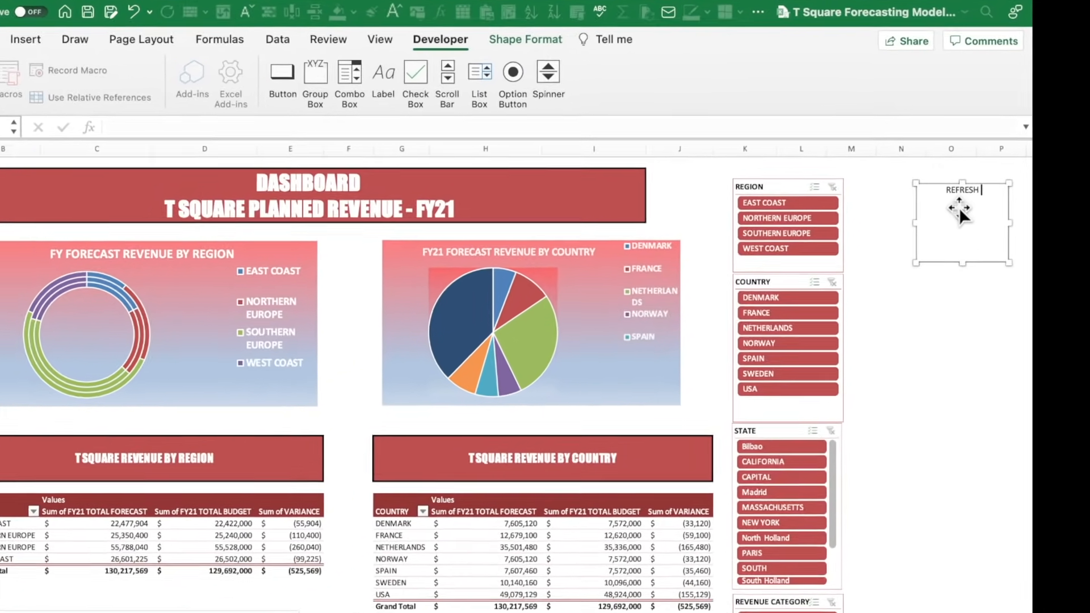
text(ASHBOA)
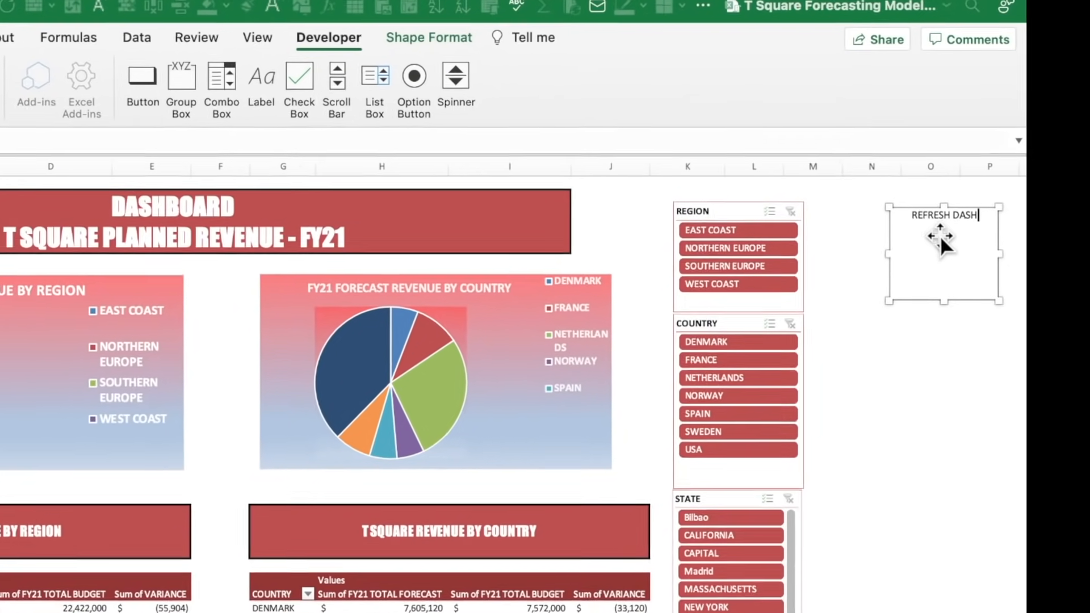
text(R)
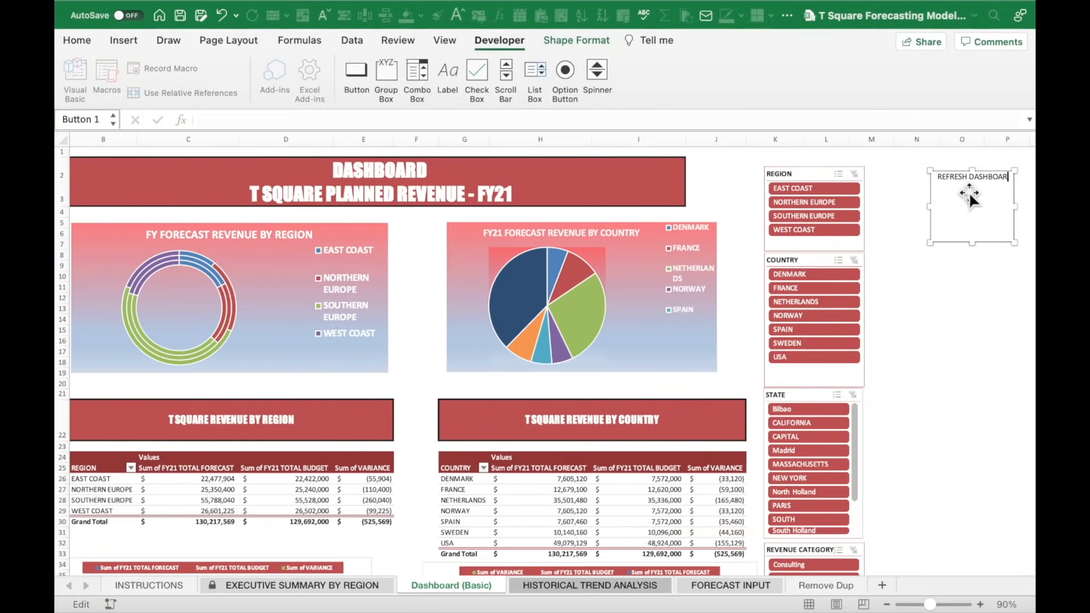
click(987, 170)
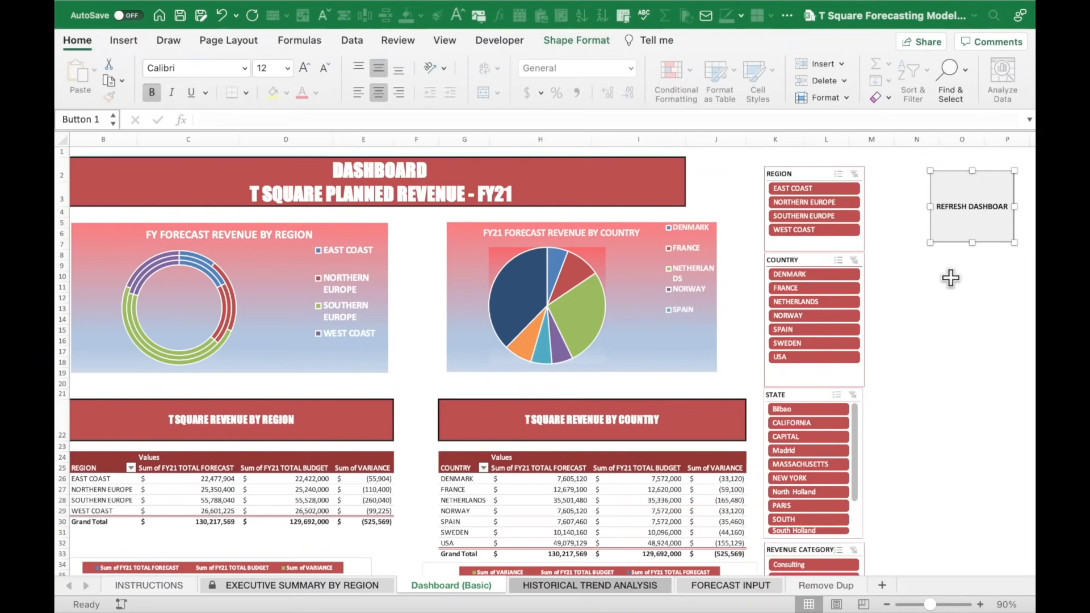
click(901, 174)
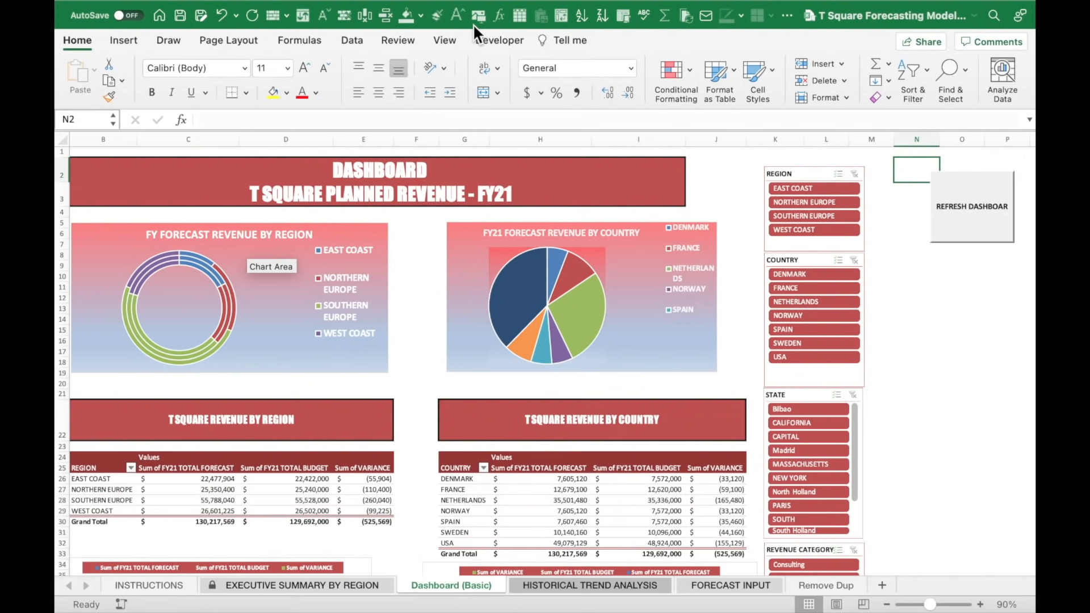
click(962, 297)
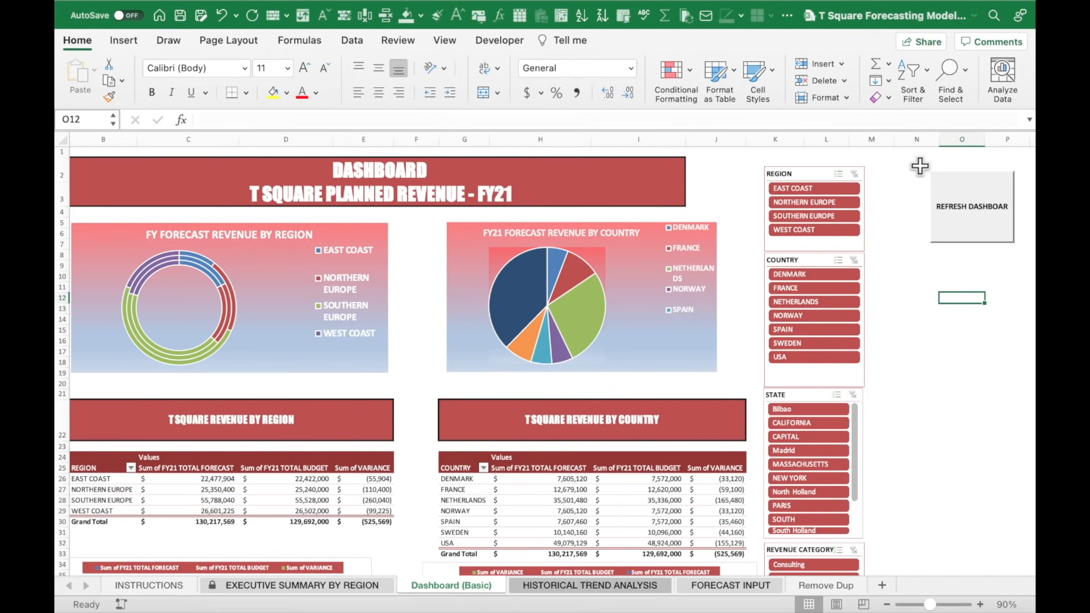